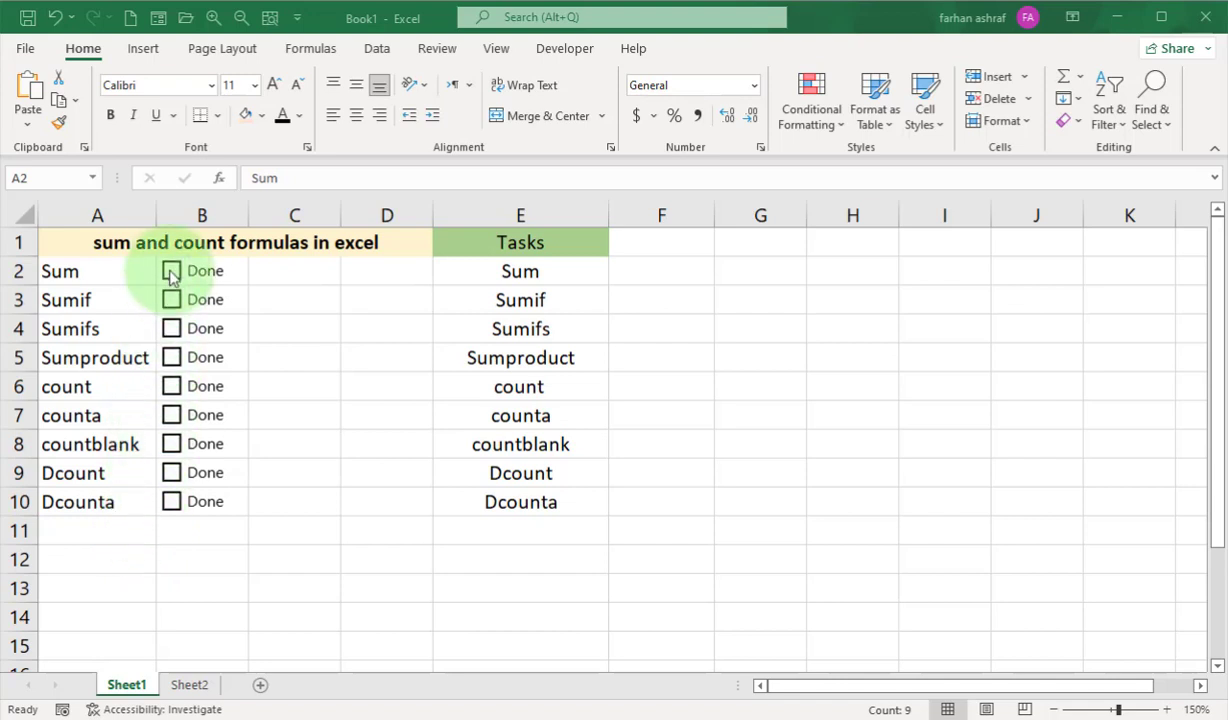
# Tick the Done check boxes of all nine formulas from Sum to Dcounta in the Sheet1 task list.
pyautogui.hotkey('ctrl', 'shift', 'Down')
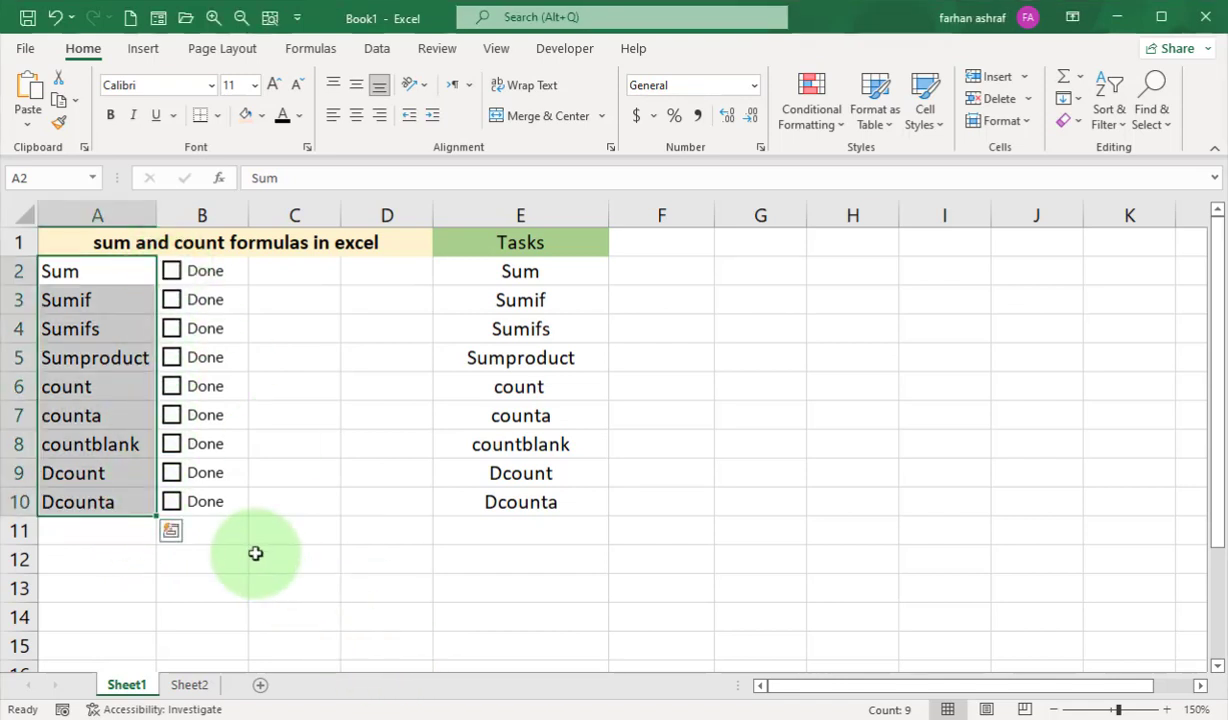
pyautogui.click(255, 557)
pyautogui.click(171, 275)
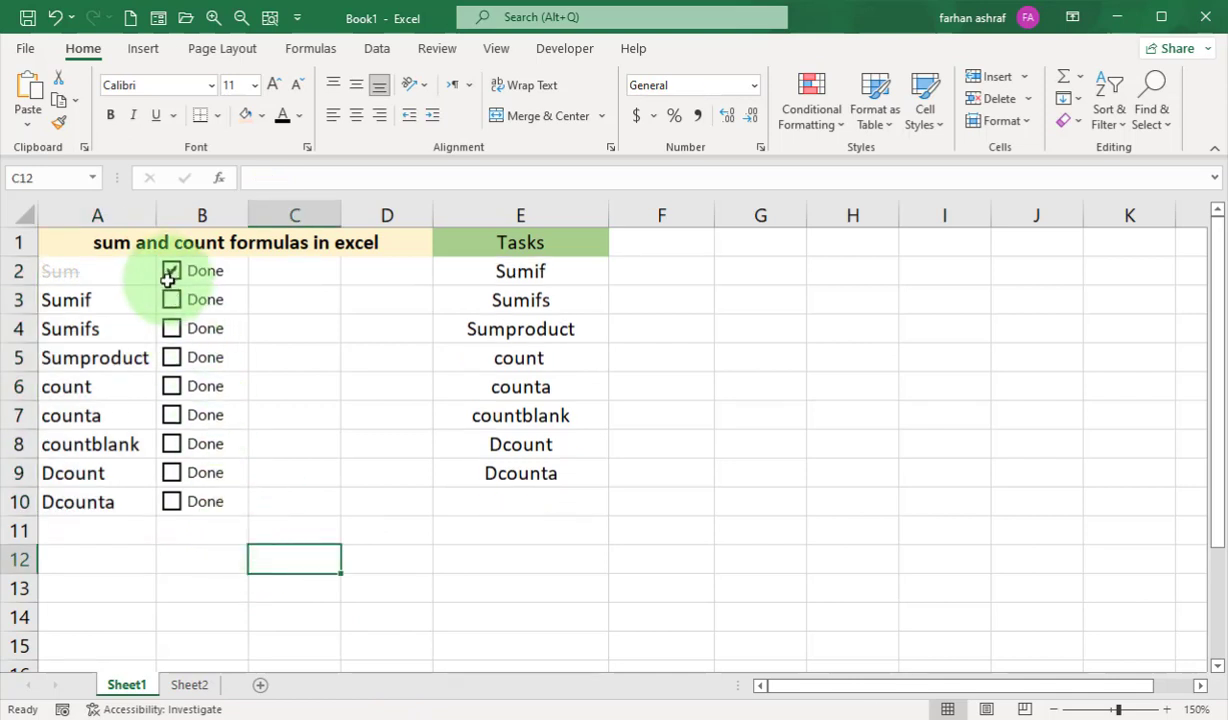
pyautogui.click(171, 300)
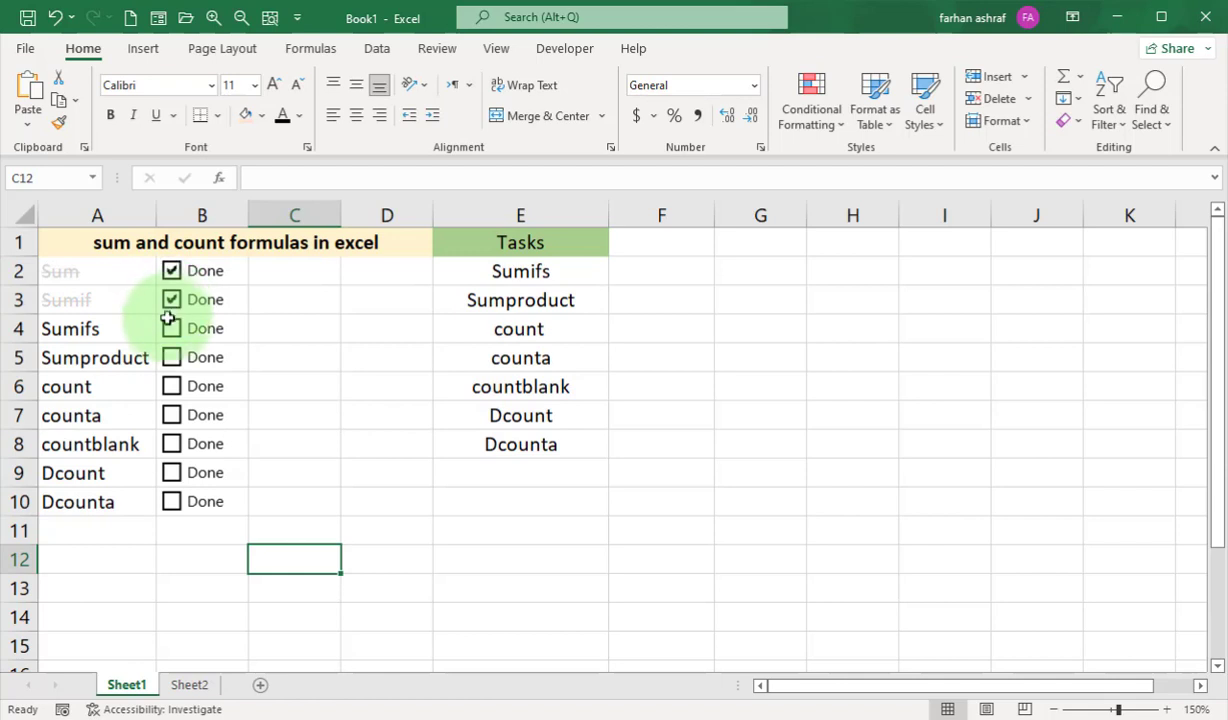
pyautogui.click(171, 328)
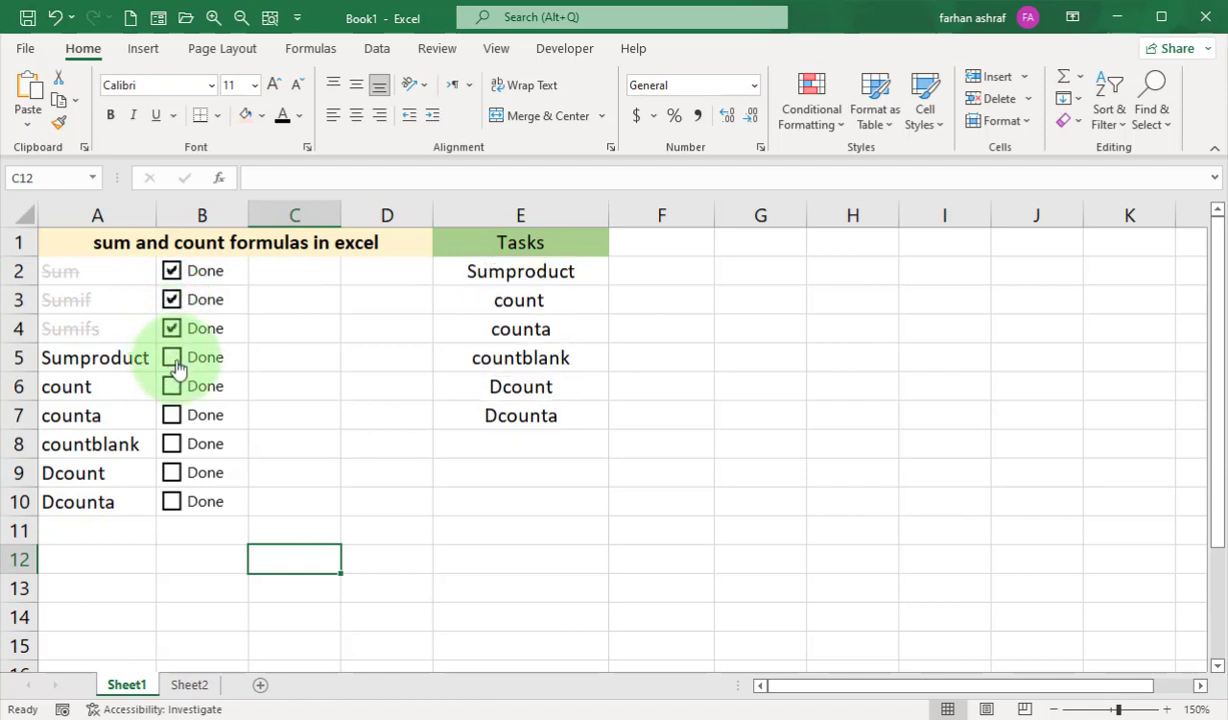
pyautogui.click(174, 362)
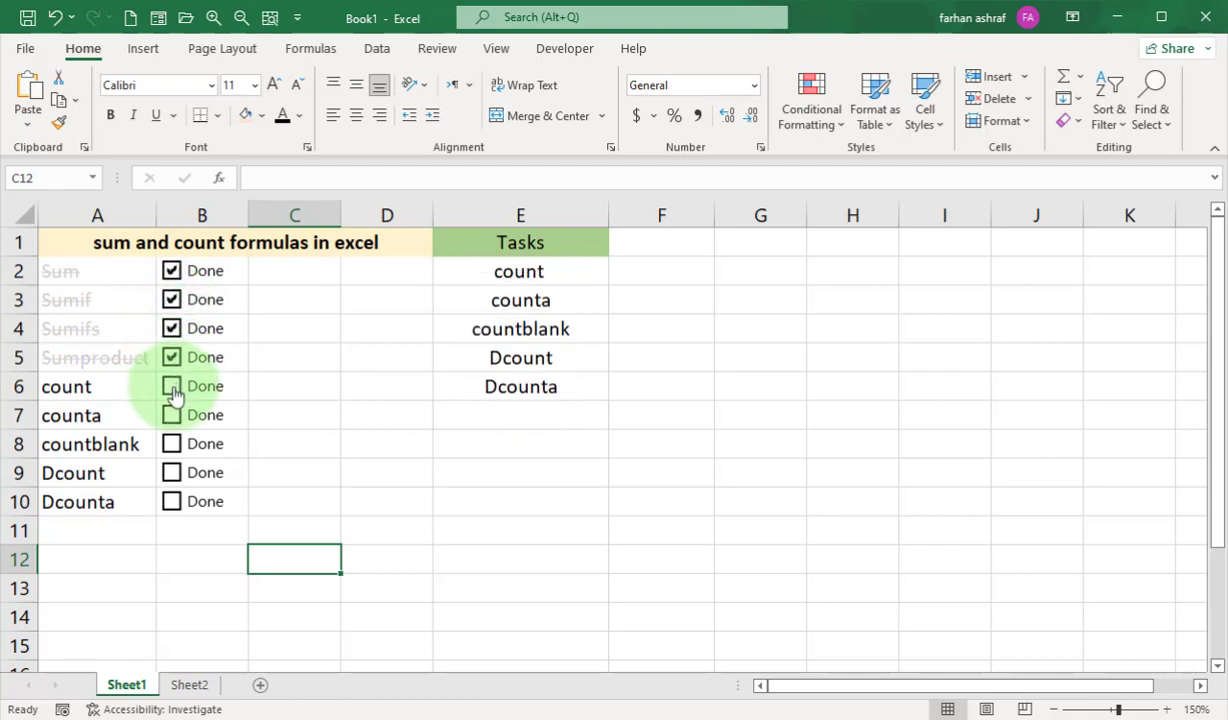
pyautogui.click(172, 390)
pyautogui.click(172, 415)
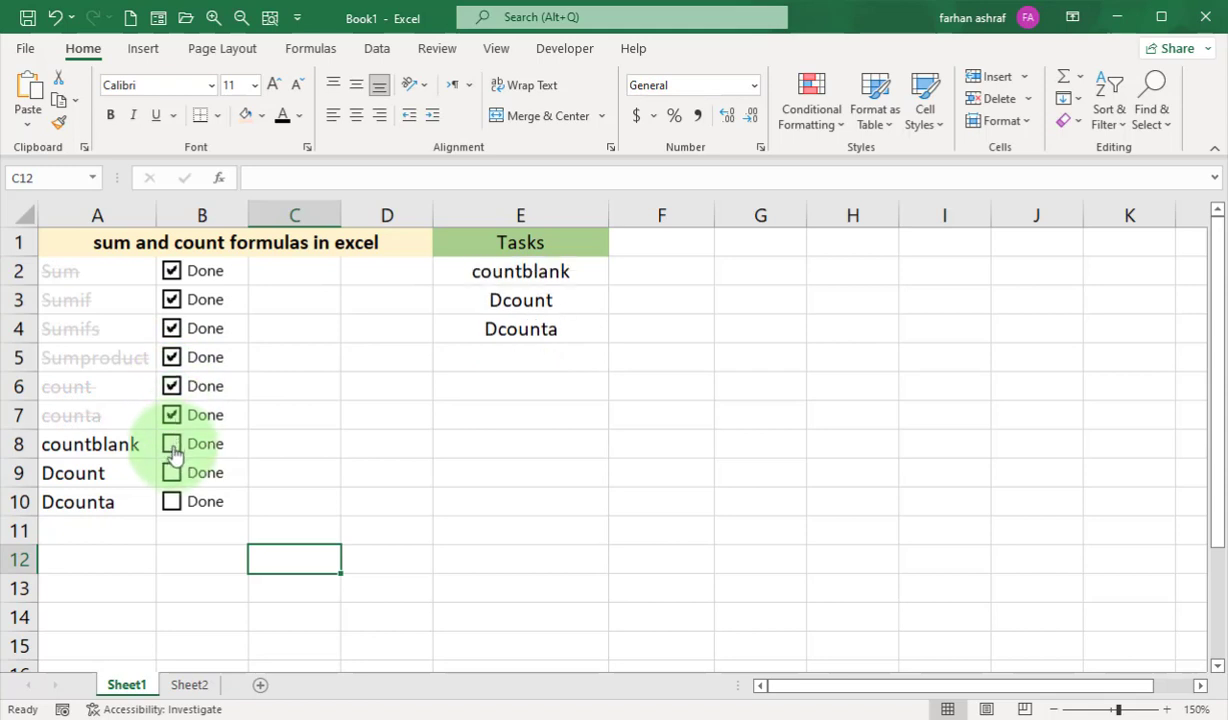
pyautogui.click(173, 449)
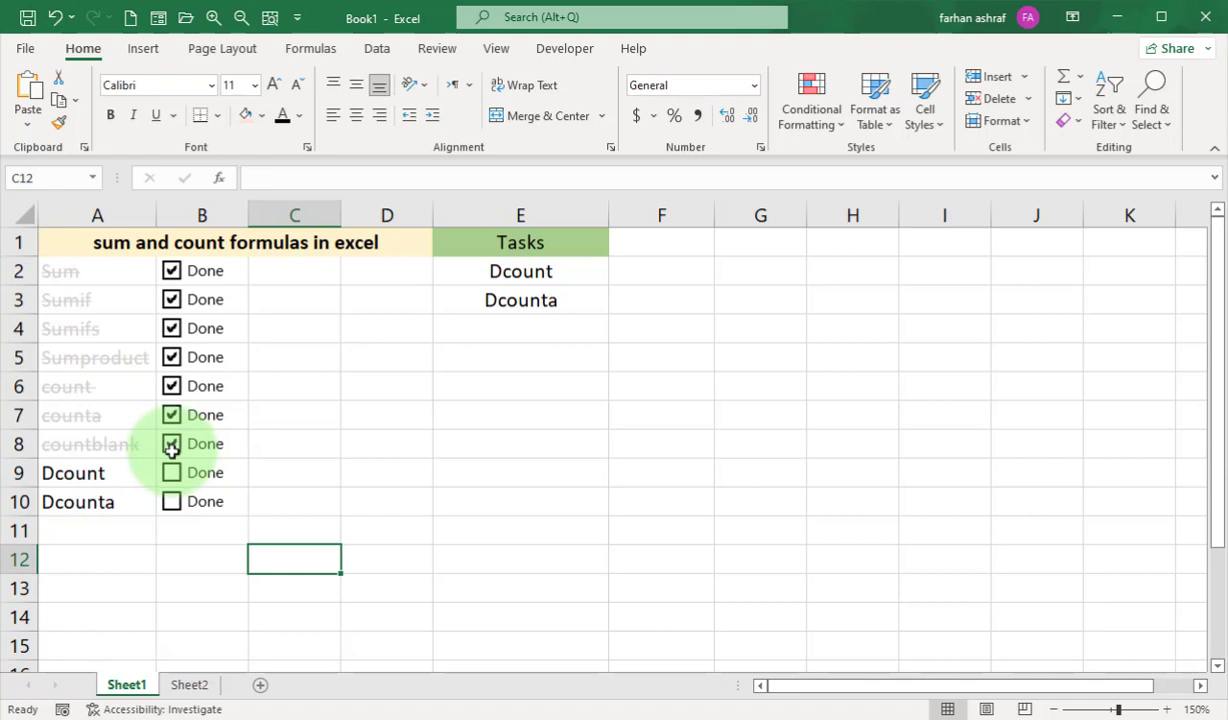
pyautogui.click(171, 473)
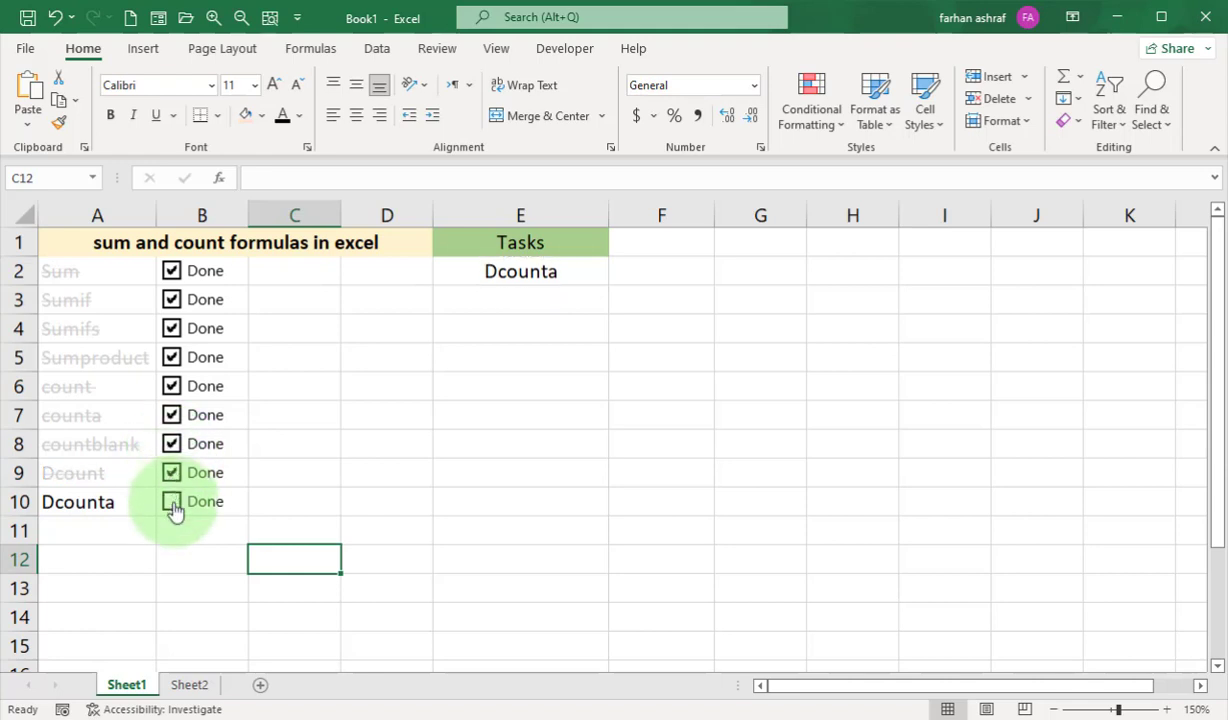
pyautogui.click(172, 502)
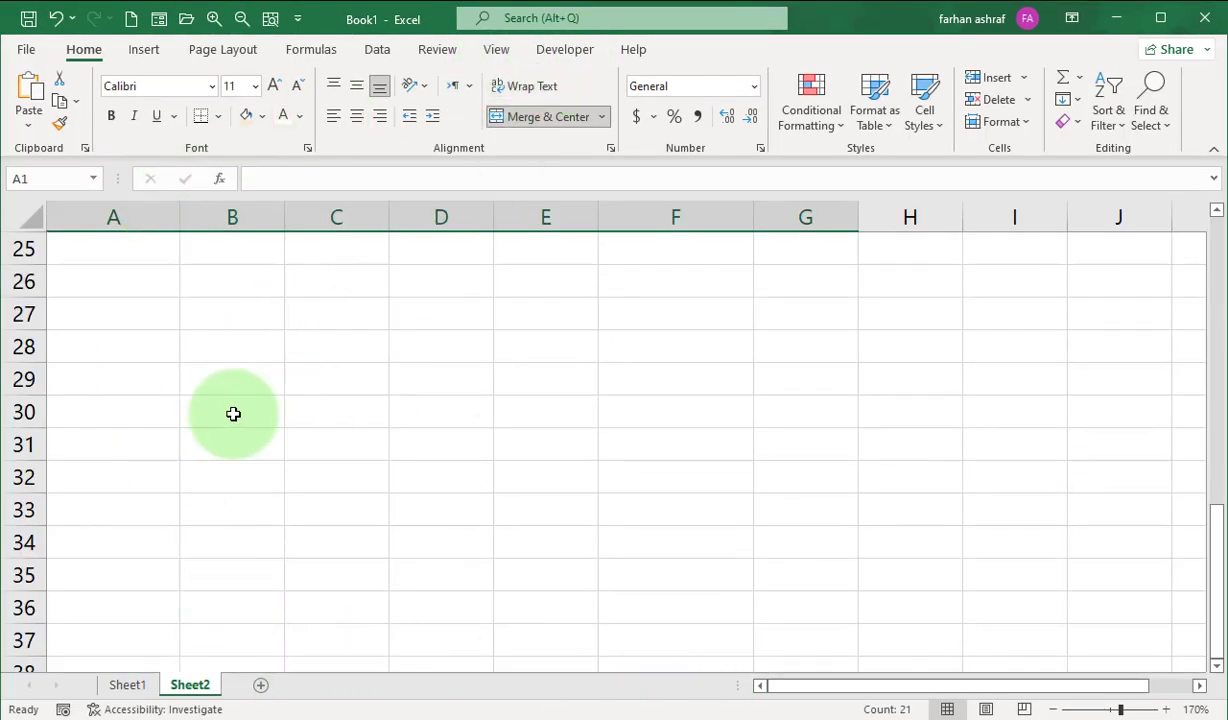
# Make sure the Developer tab is enabled among the main tabs in the ribbon customization options and apply the settings.
pyautogui.click(566, 51)
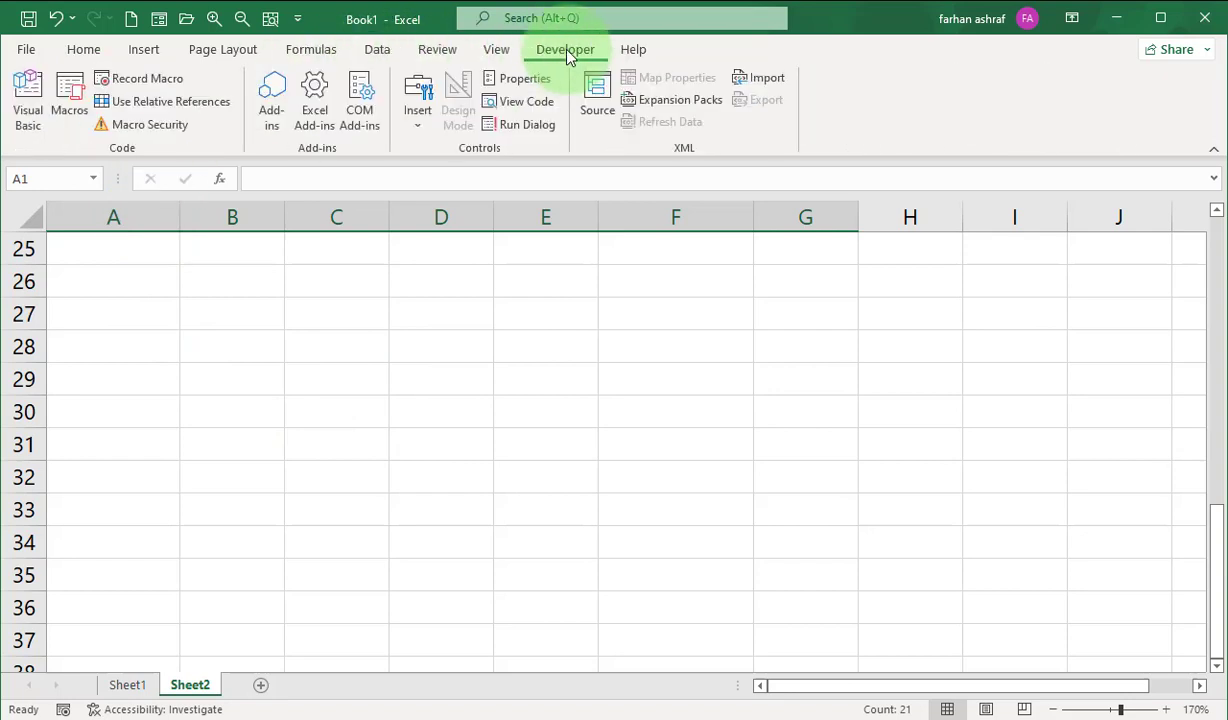
pyautogui.click(492, 50)
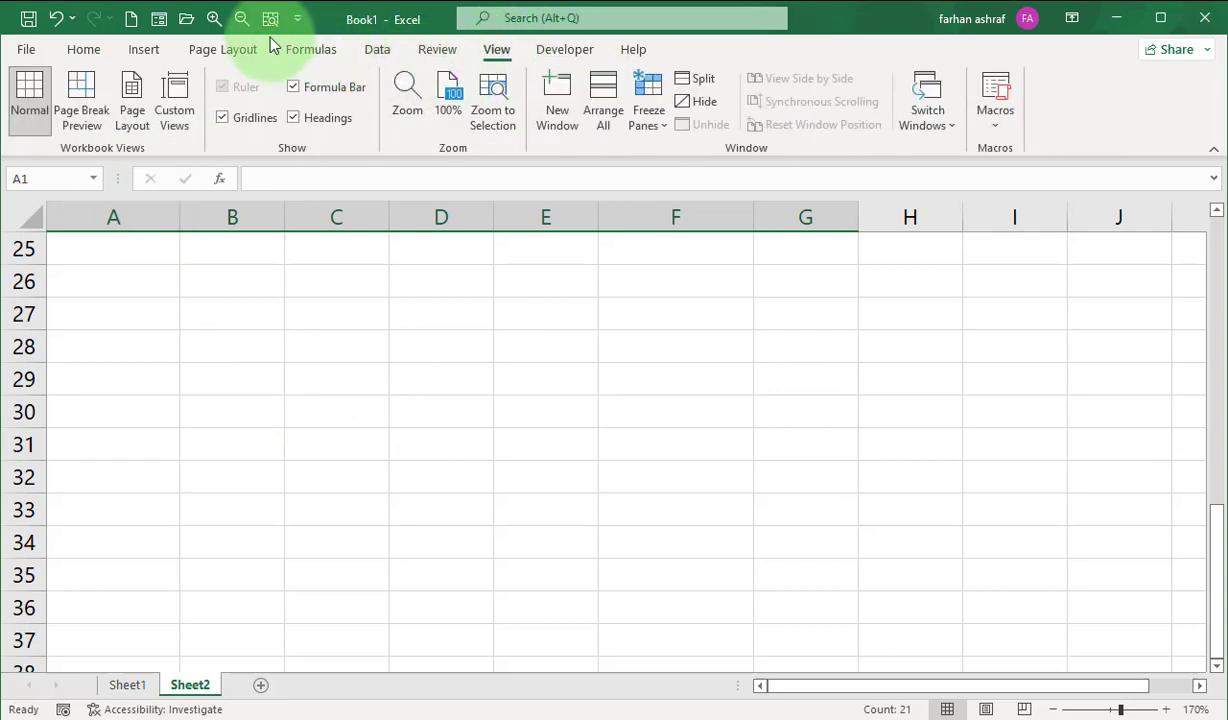
pyautogui.click(298, 20)
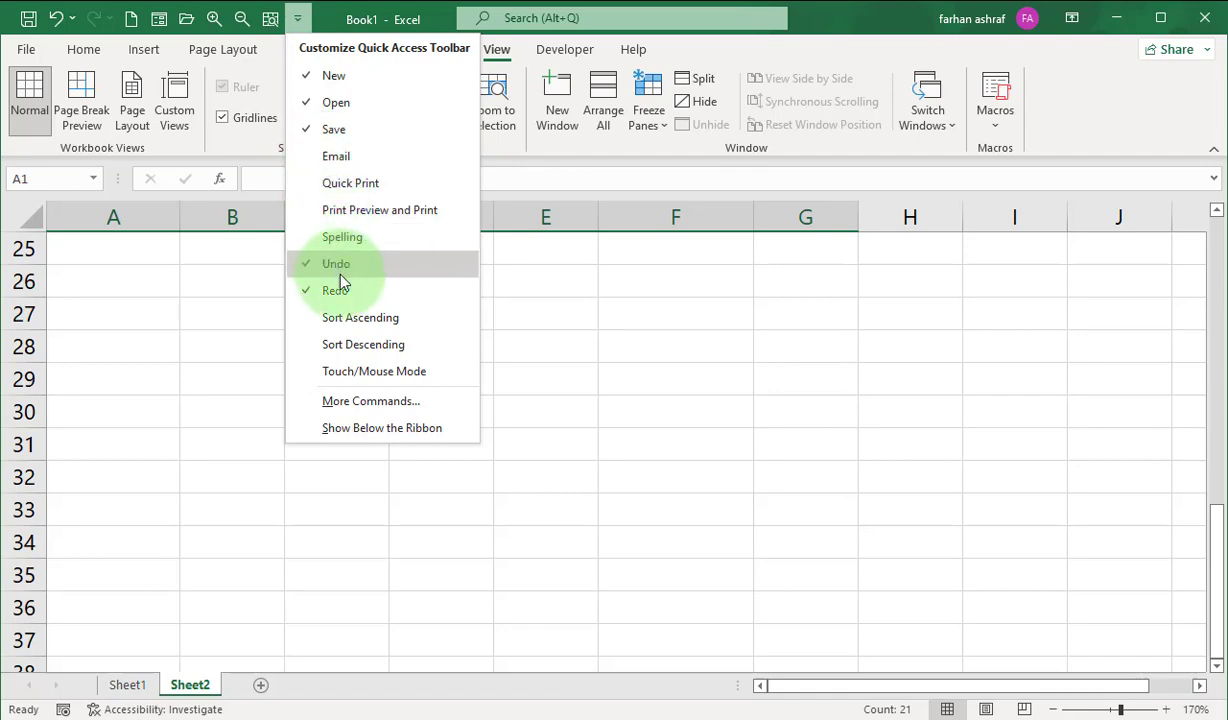
pyautogui.click(409, 399)
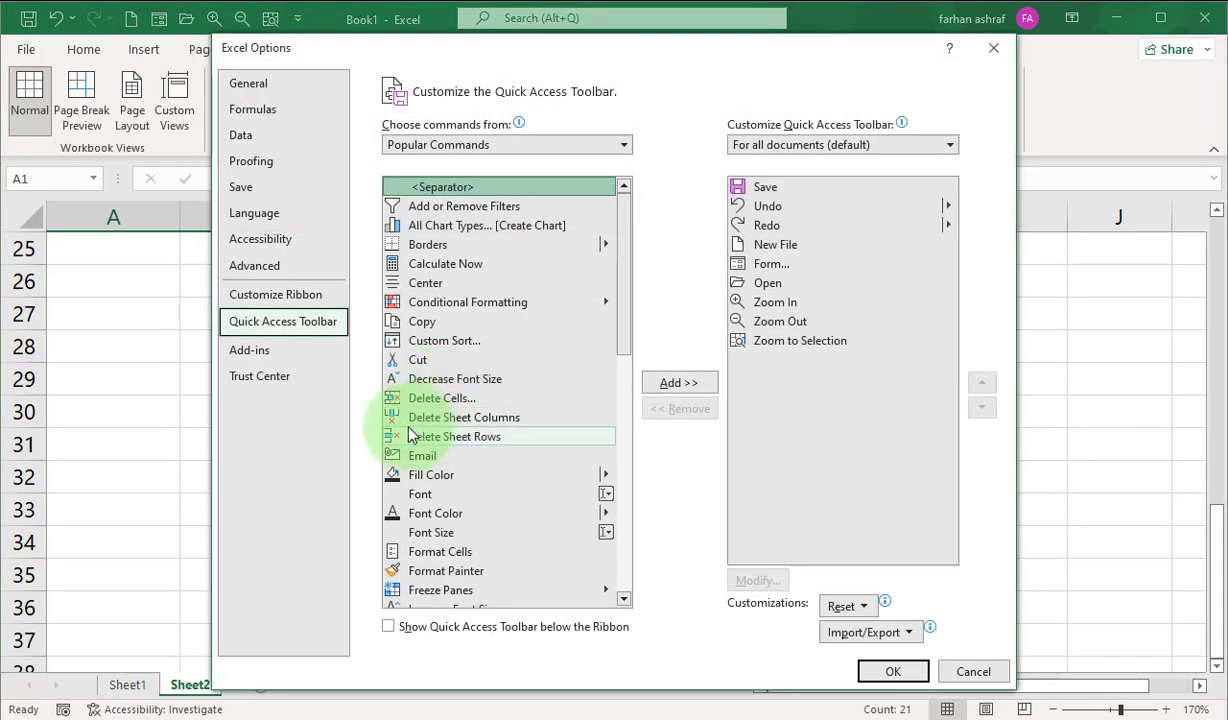
pyautogui.click(260, 292)
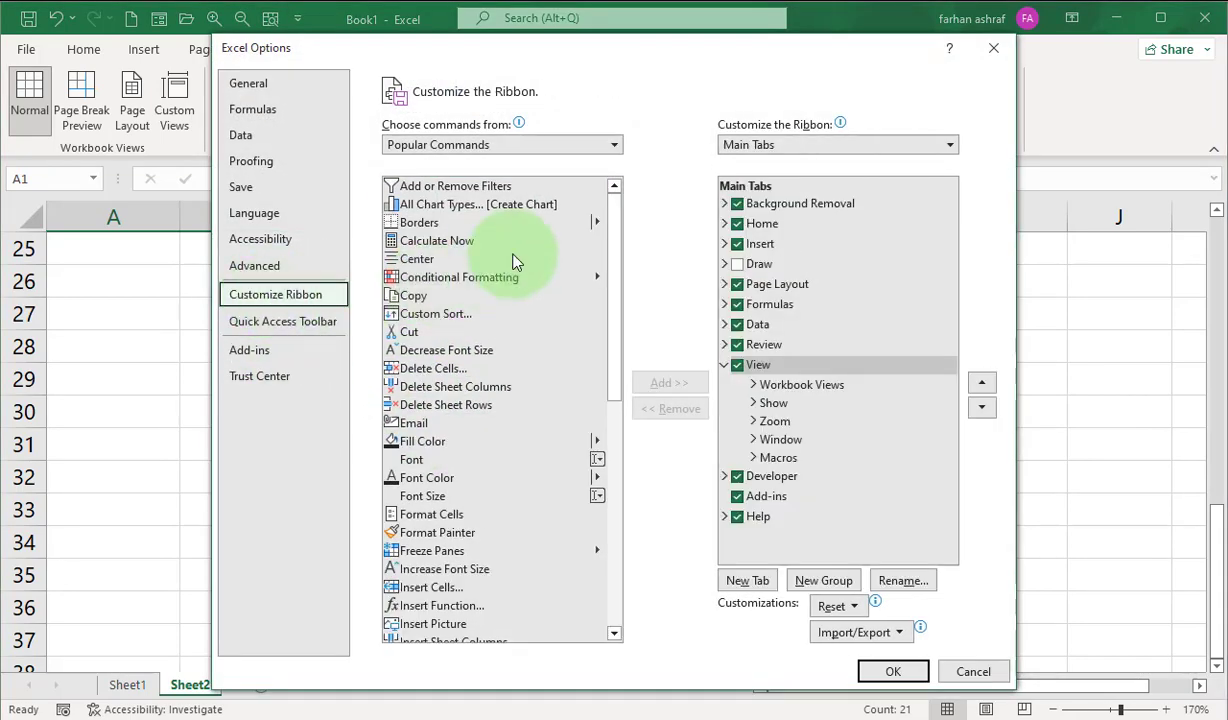
pyautogui.scroll(-3, 590, 330)
pyautogui.click(724, 477)
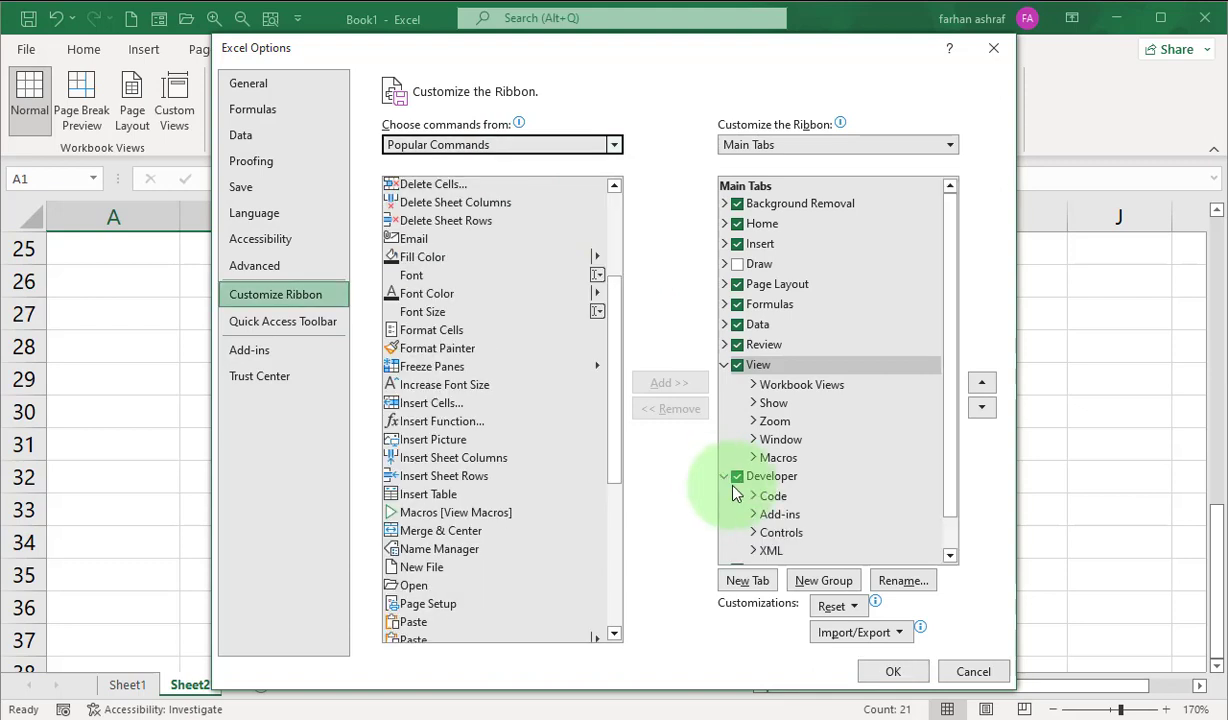
pyautogui.click(736, 477)
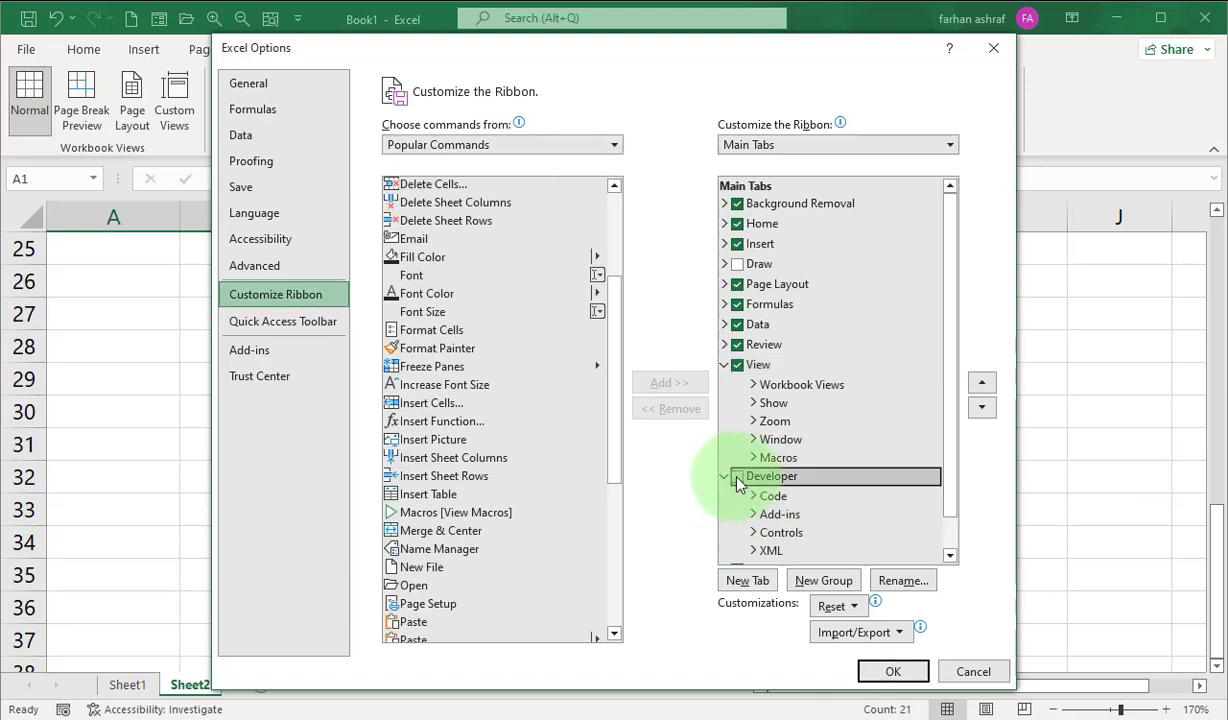
pyautogui.click(737, 476)
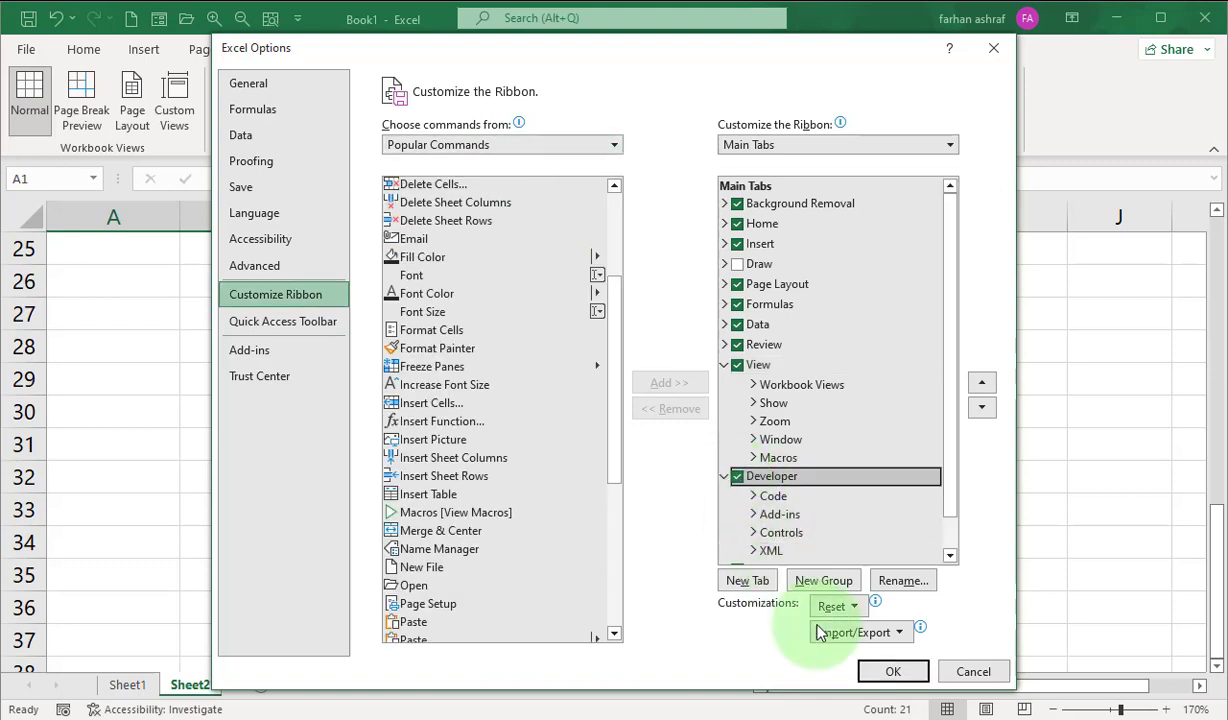
pyautogui.click(893, 672)
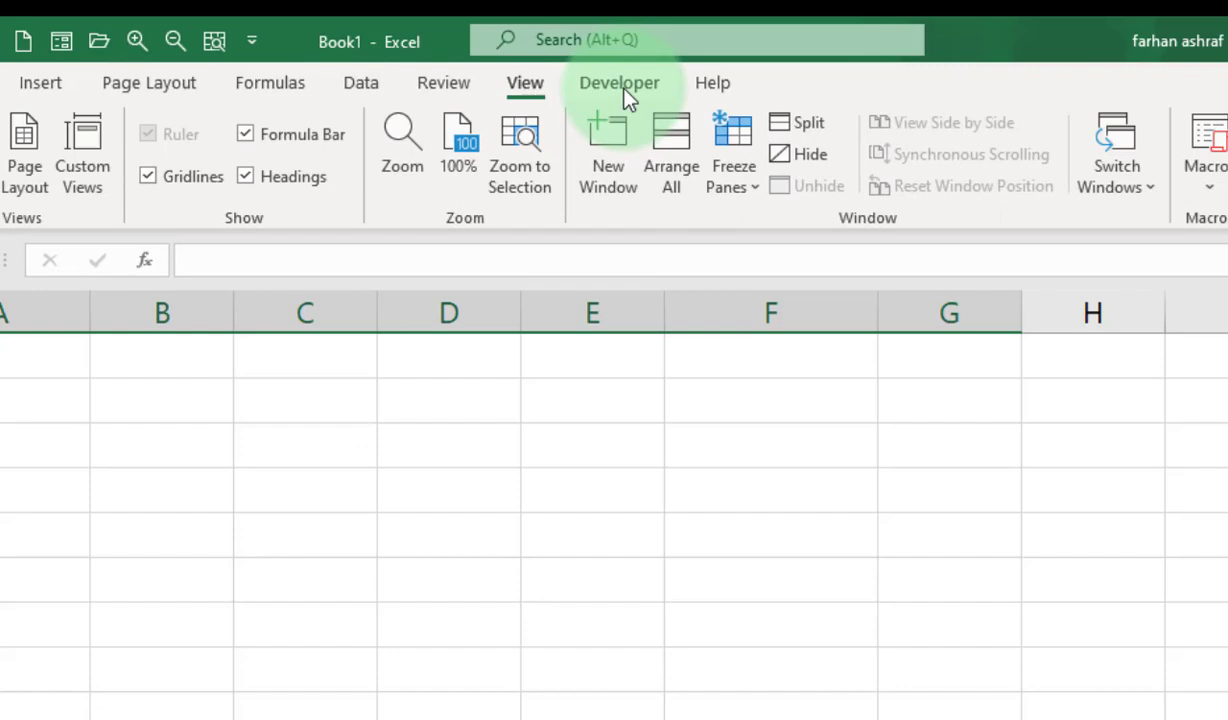
# Insert a check box form control beside Sum in cell B3, shrink its frame and fit it inside the cell.
pyautogui.click(680, 121)
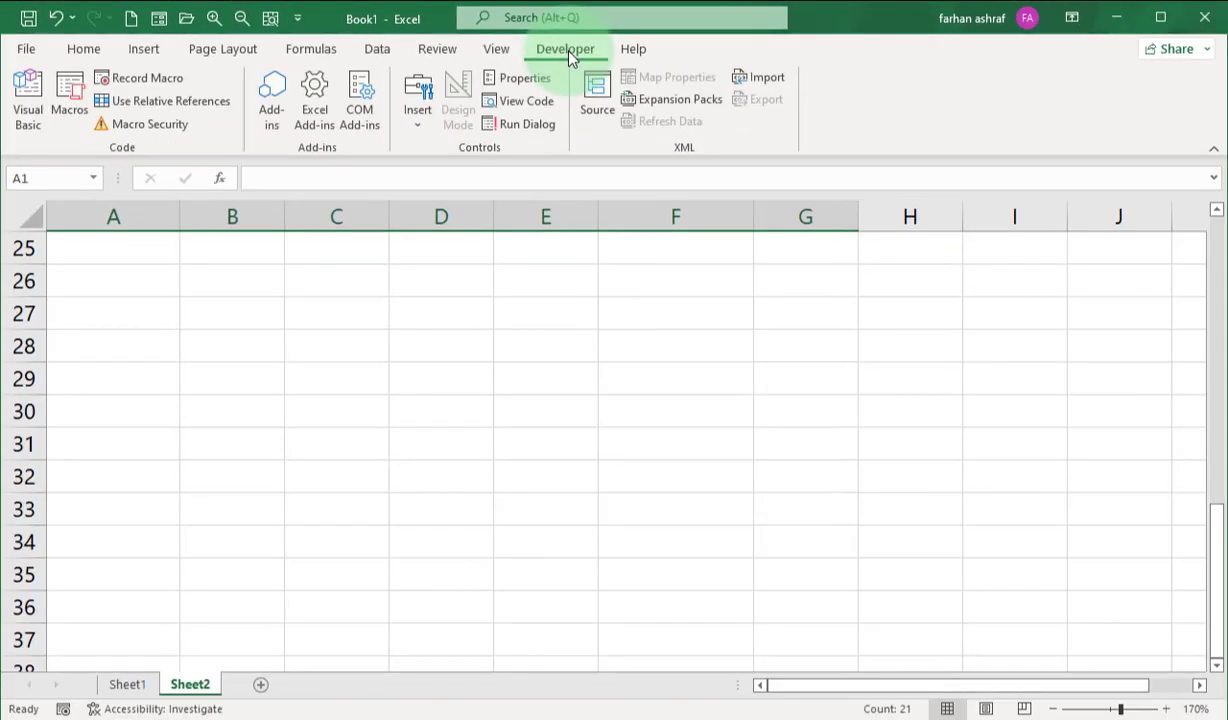
pyautogui.click(419, 110)
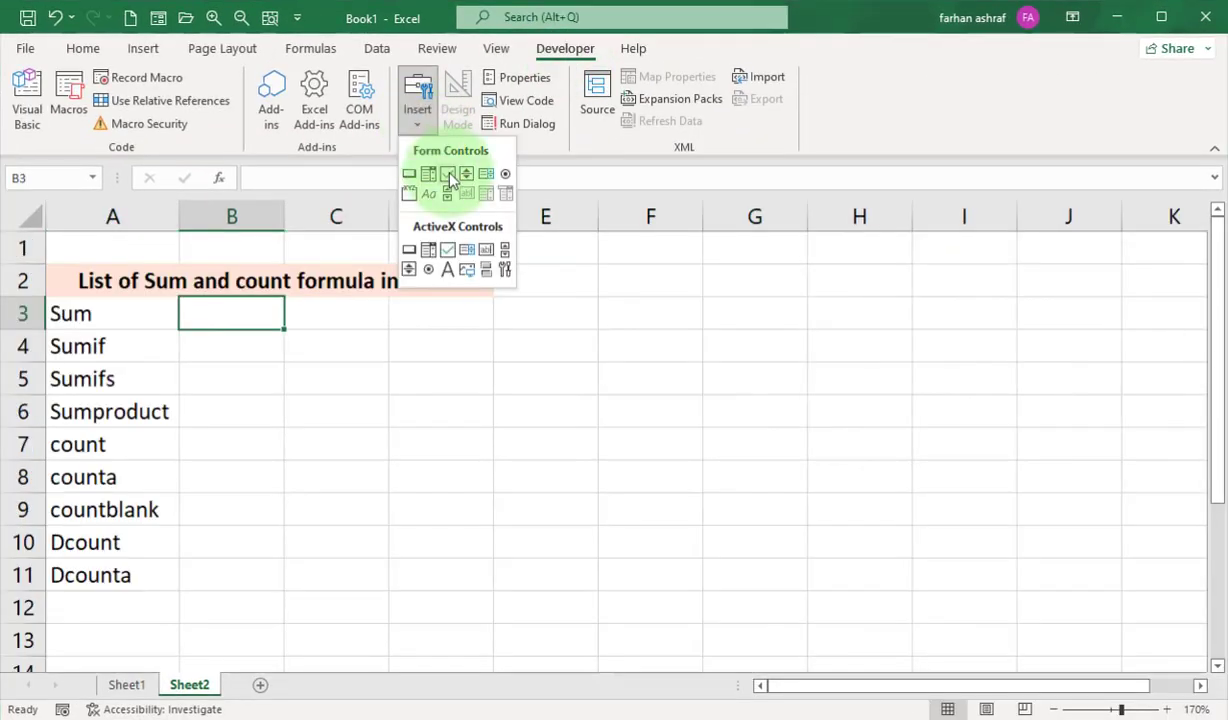
pyautogui.click(450, 178)
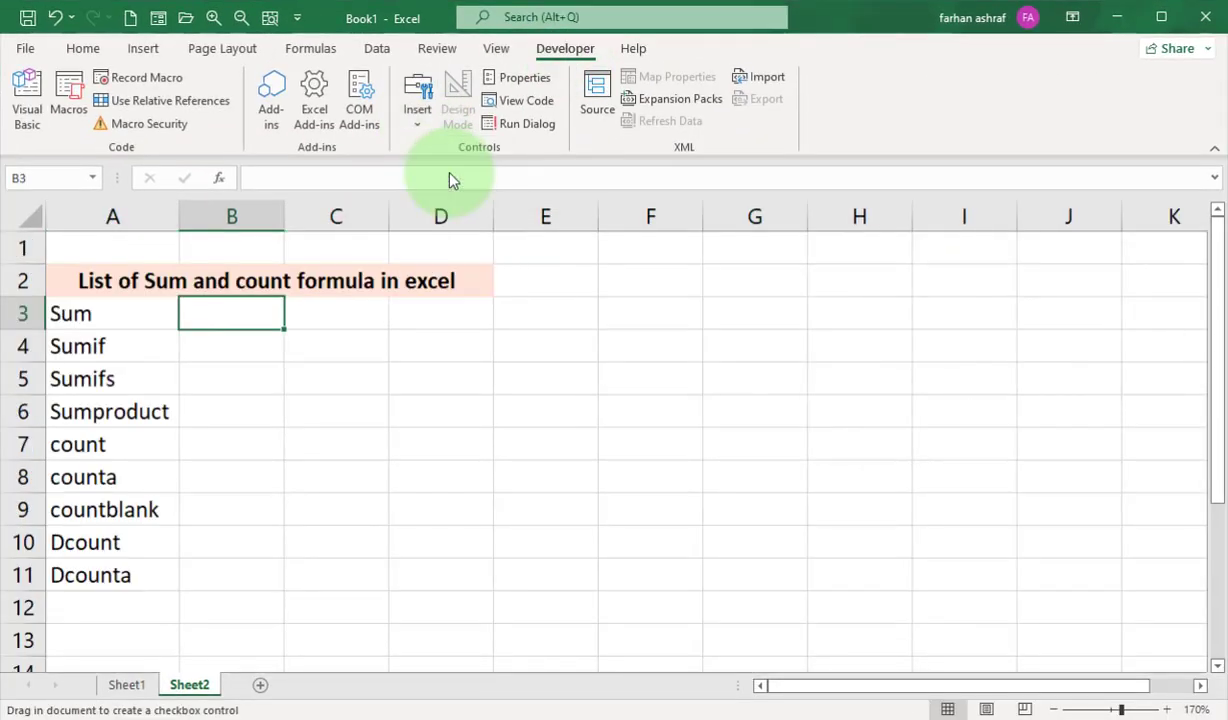
pyautogui.click(191, 303)
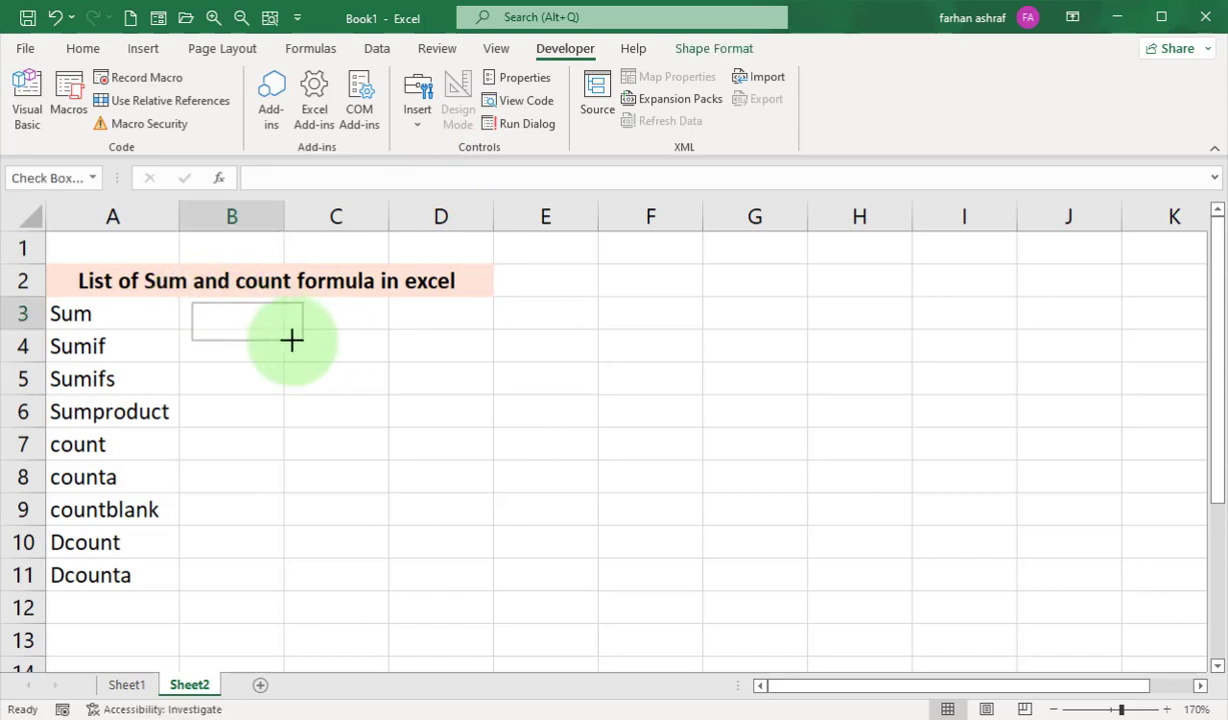
pyautogui.moveTo(291, 340); pyautogui.dragTo(215, 291)
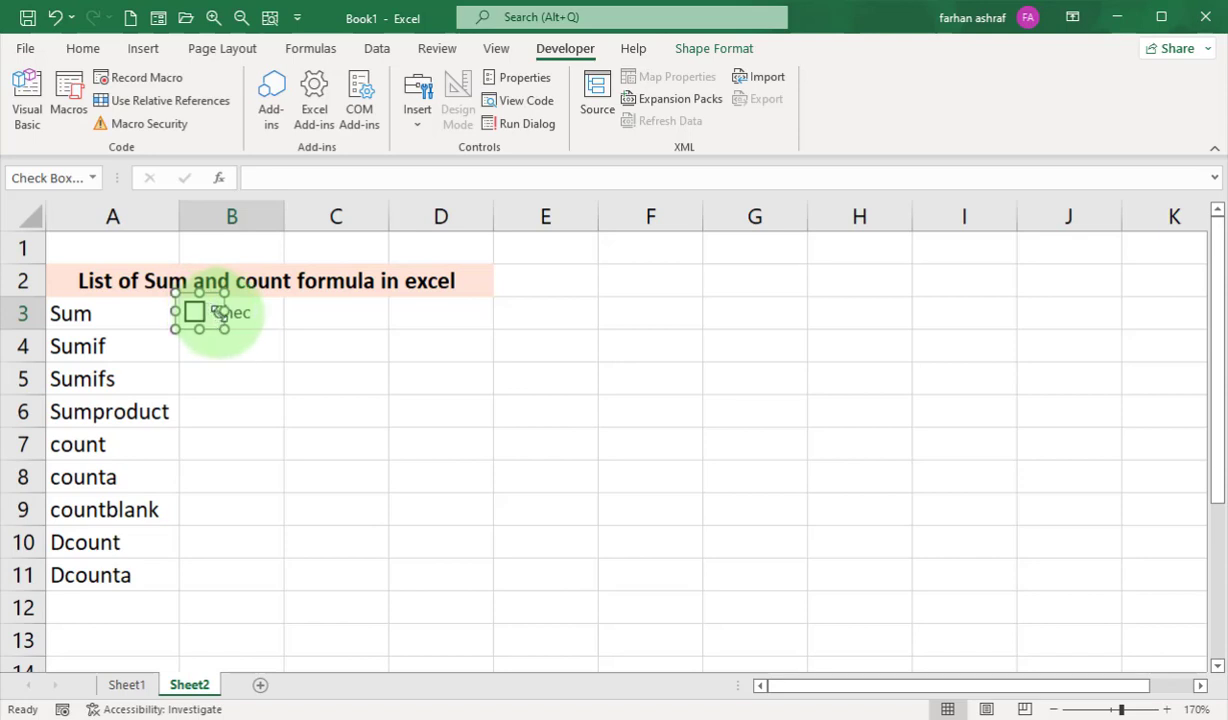
# Replace the label of the check box in B3 with "Done".
pyautogui.rightClick(218, 313)
pyautogui.click(315, 413)
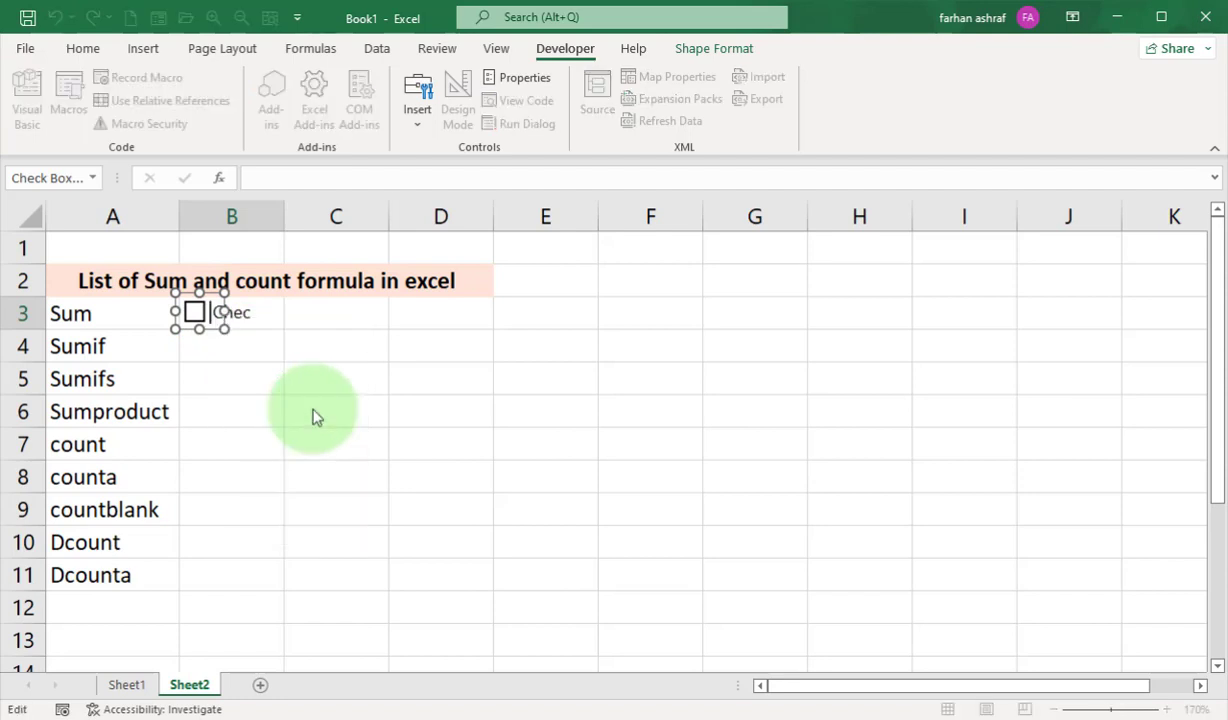
pyautogui.press('Delete')
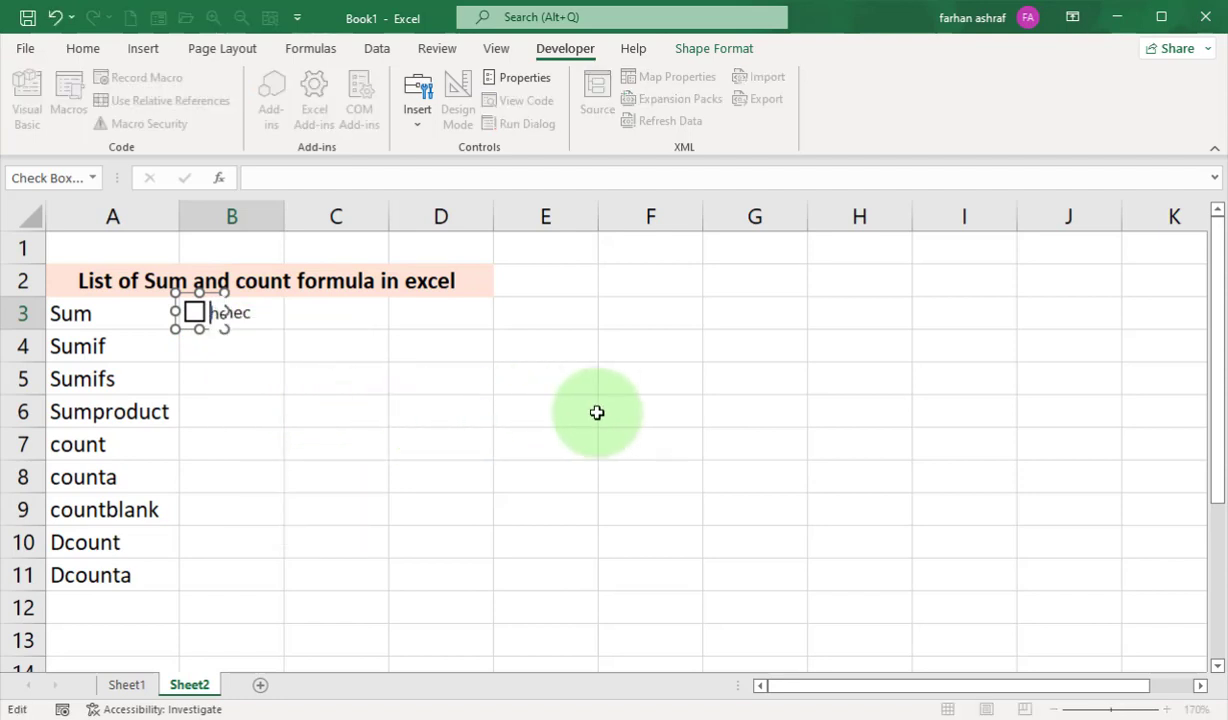
pyautogui.write('B')
pyautogui.press('Delete')
pyautogui.press('Delete')
# Fill the Done check box from cell B3 down to B11 so every formula in the list has one.
pyautogui.click(277, 322)
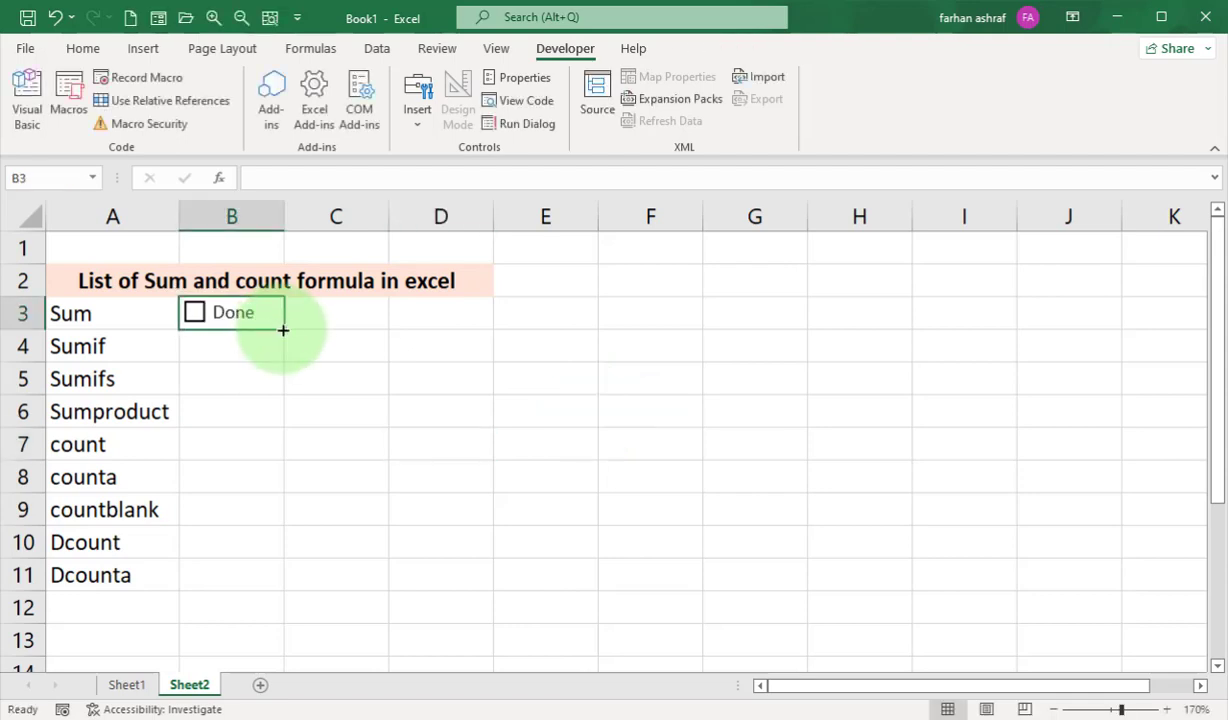
pyautogui.moveTo(283, 330); pyautogui.dragTo(289, 575)
pyautogui.click(345, 318)
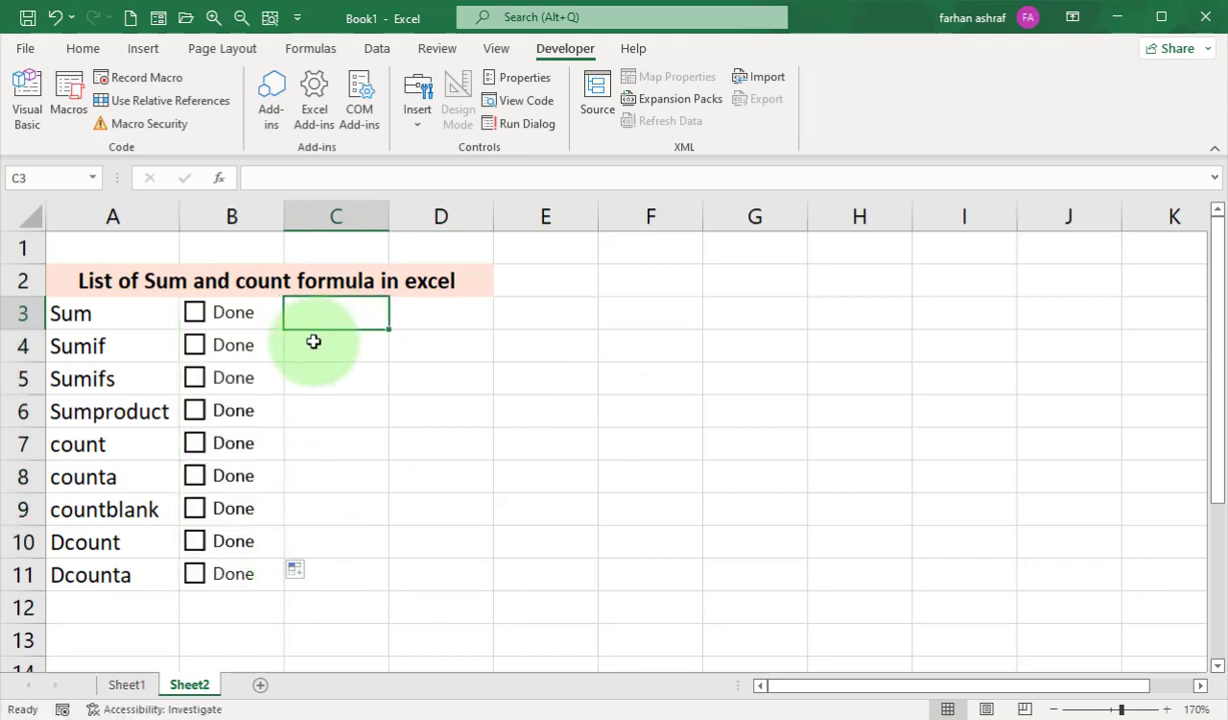
pyautogui.rightClick(215, 313)
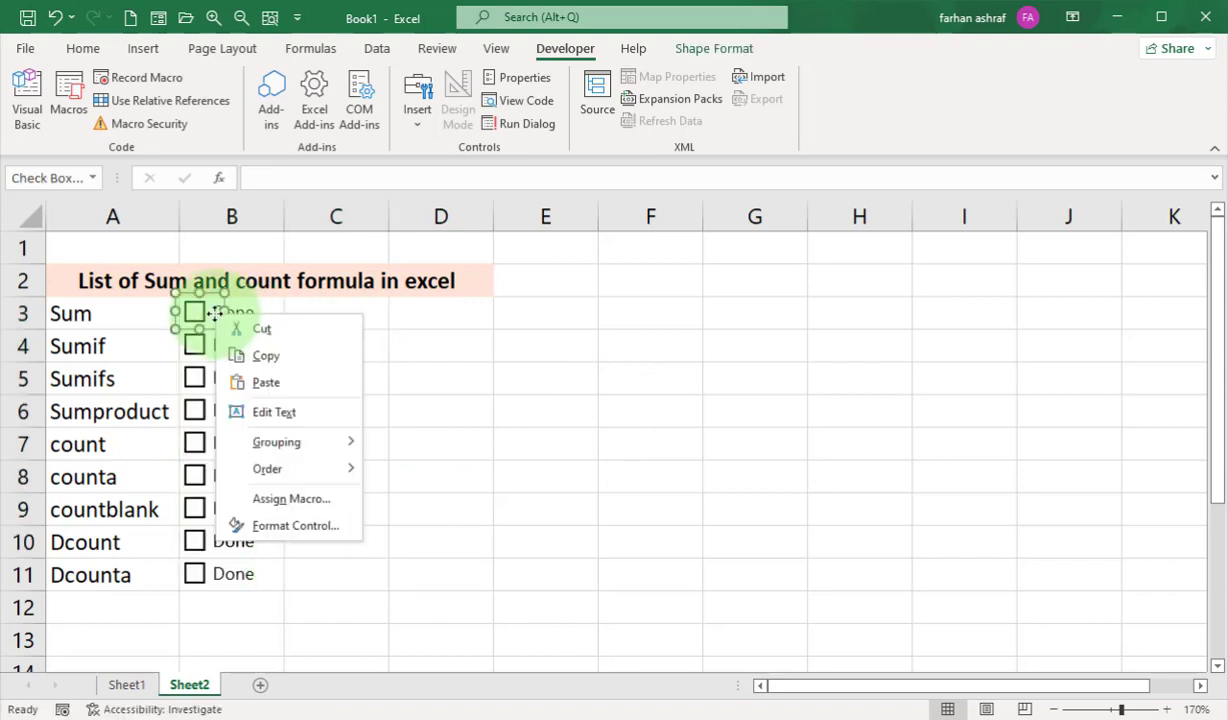
pyautogui.click(325, 527)
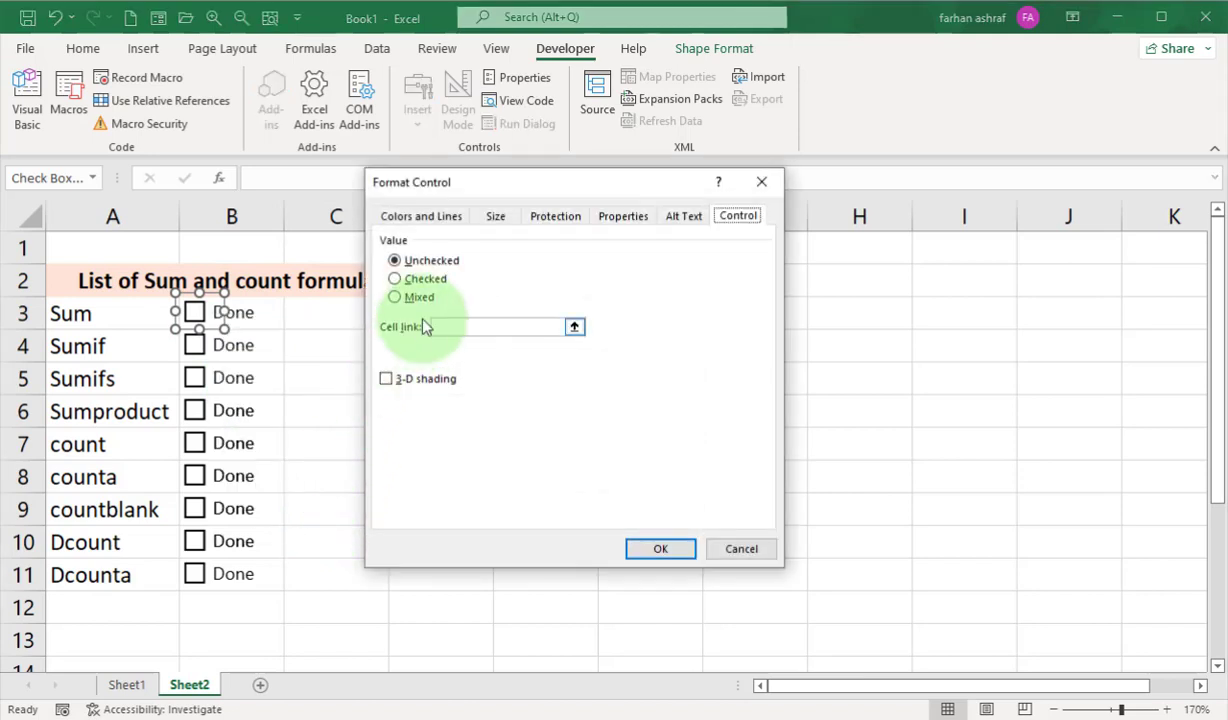
pyautogui.click(741, 549)
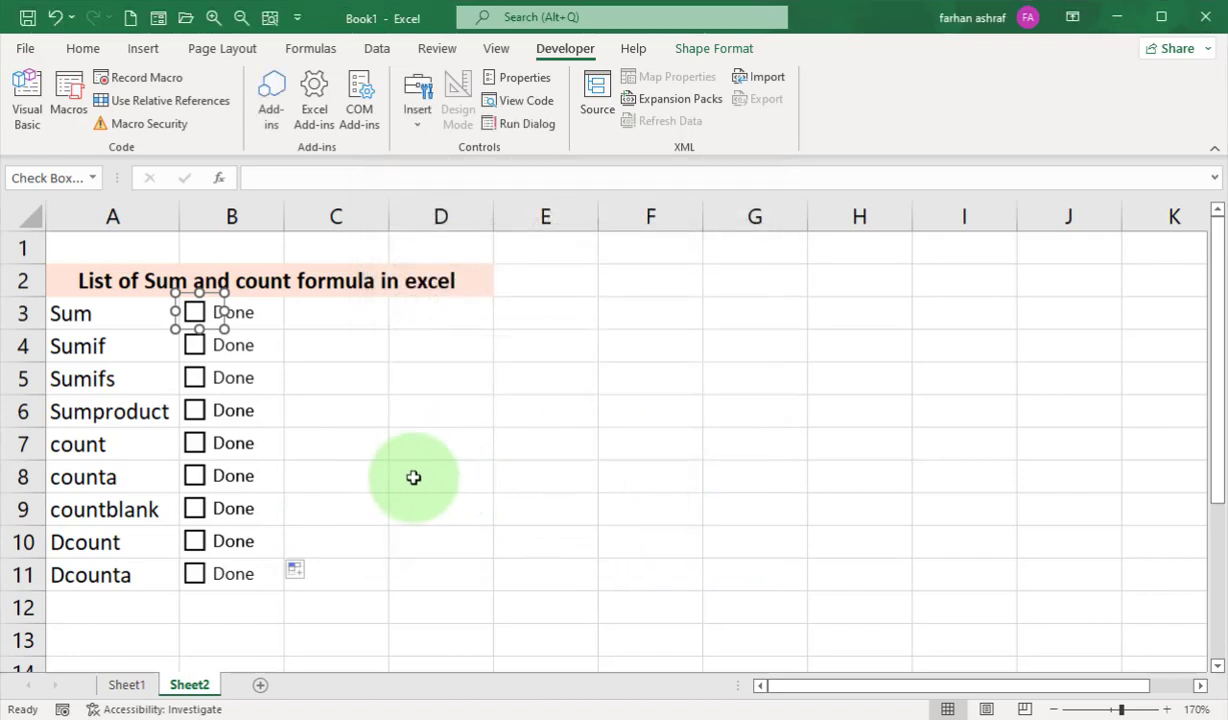
# Link the Sum row's check box to cell $C3 in its control format settings, with only the column absolute.
pyautogui.hotkey('ctrl', '1')
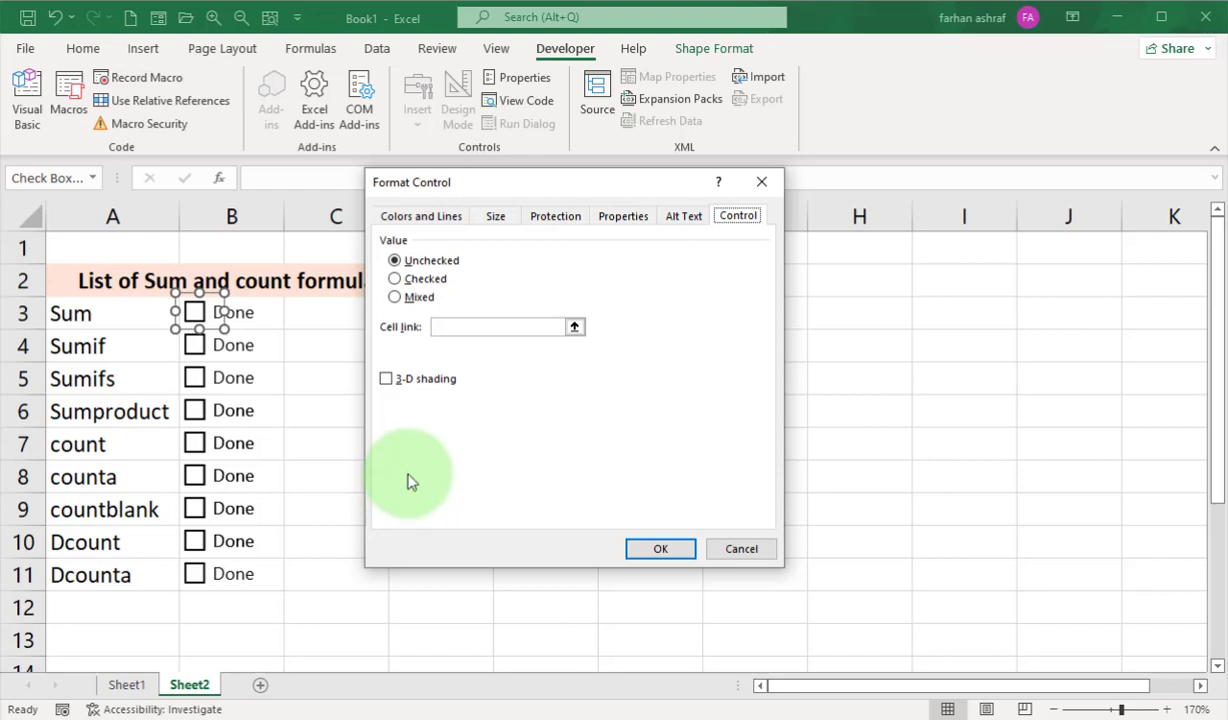
pyautogui.click(445, 326)
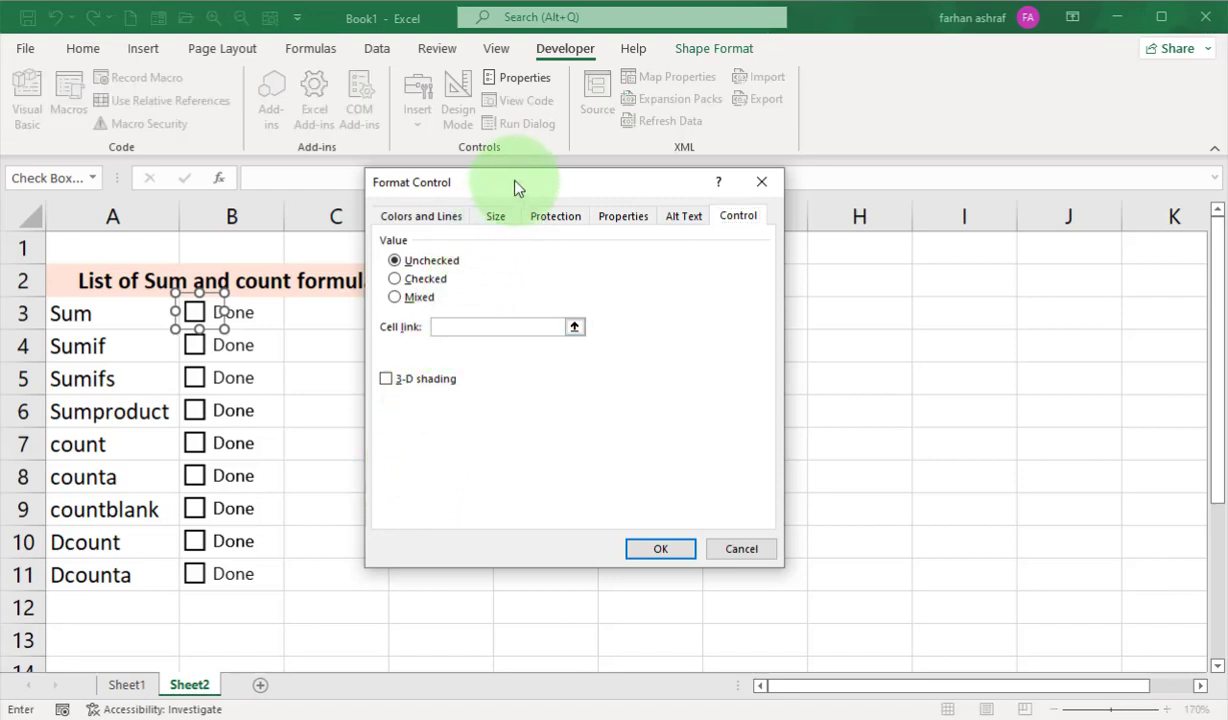
pyautogui.moveTo(493, 175); pyautogui.dragTo(553, 182)
pyautogui.click(321, 313)
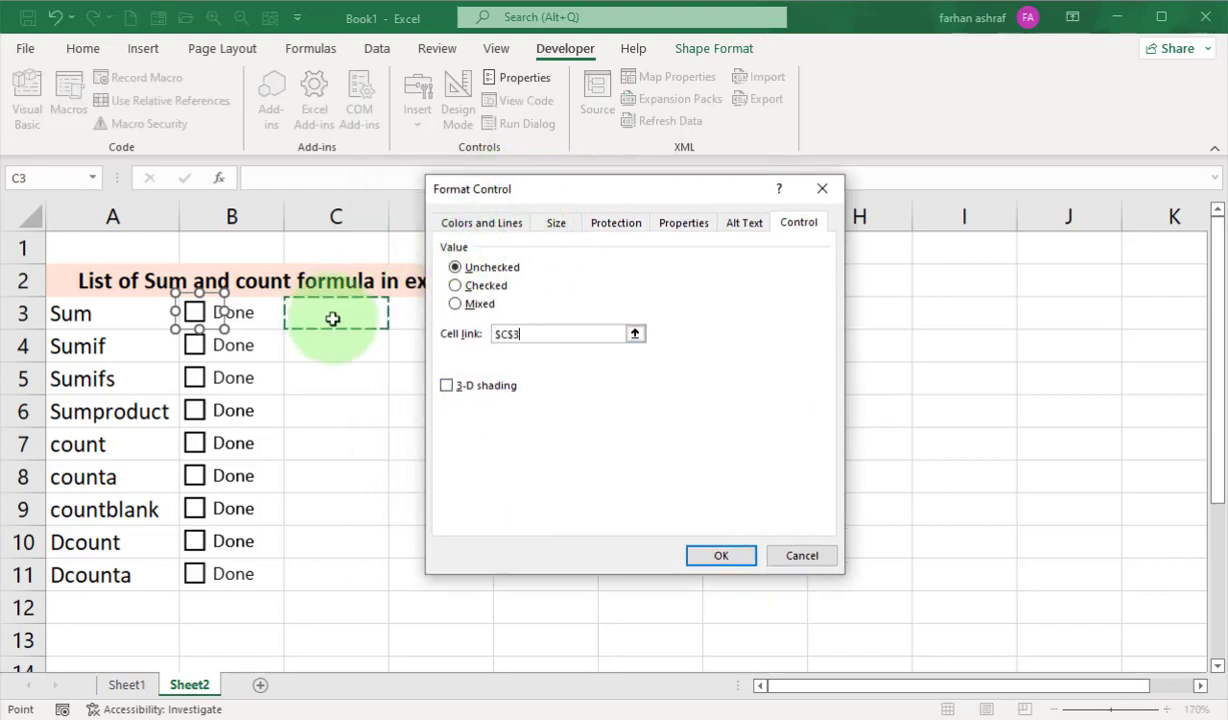
pyautogui.click(518, 333)
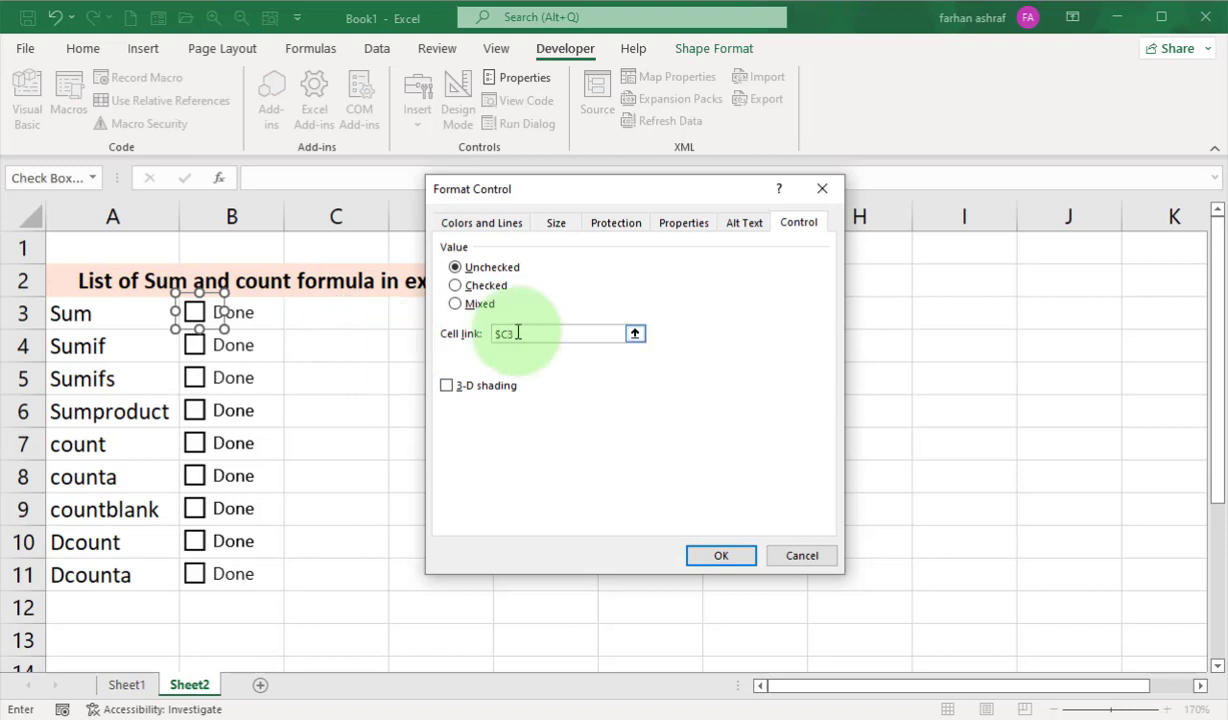
pyautogui.click(735, 560)
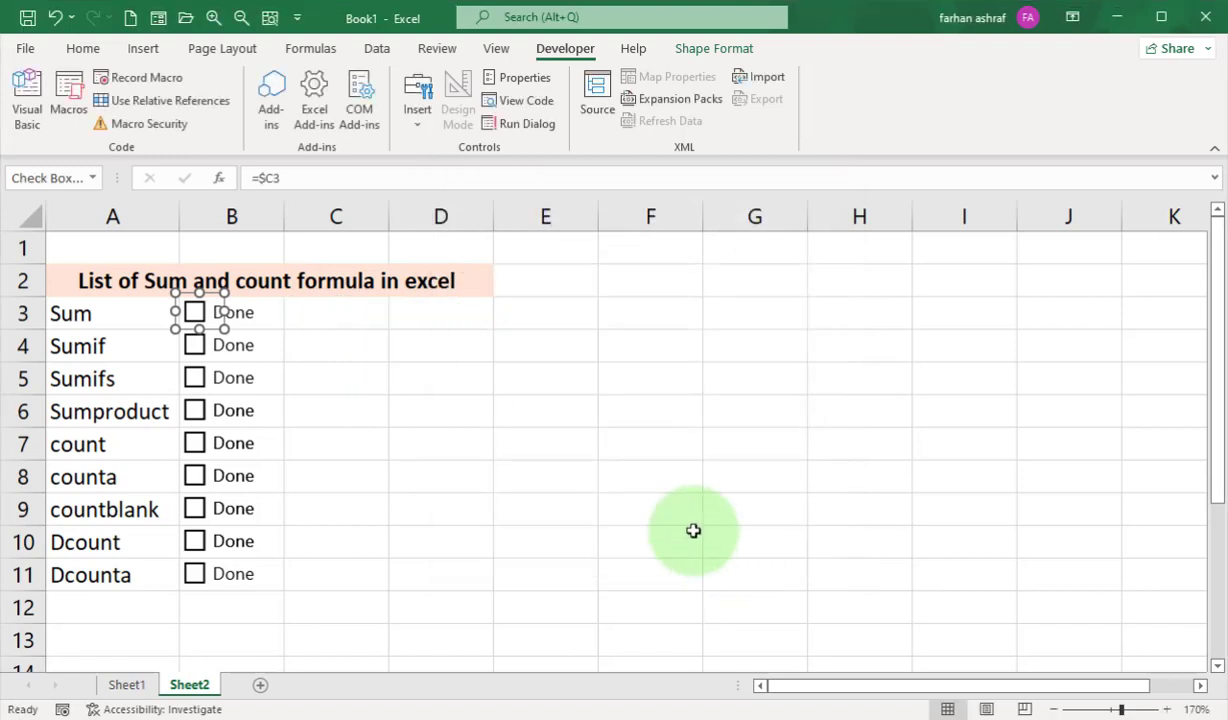
# Toggle the Sum row's check box on and off to test its link to cell C3.
pyautogui.click(359, 372)
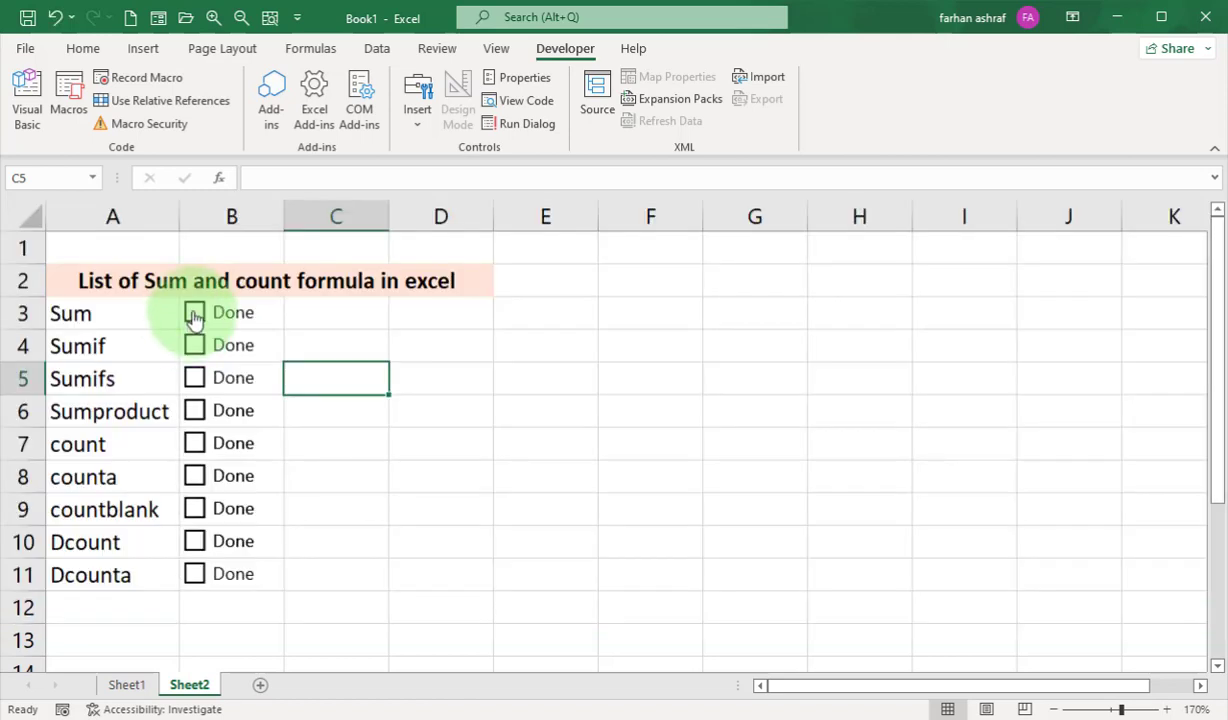
pyautogui.click(194, 312)
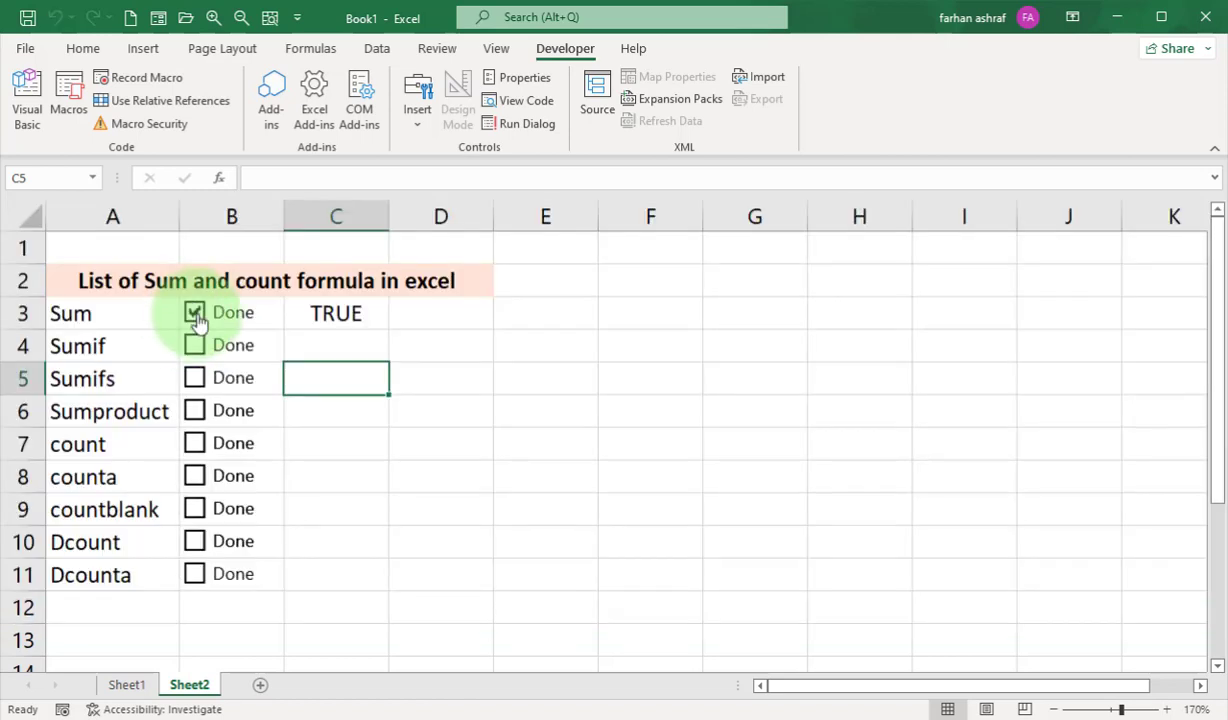
pyautogui.click(196, 315)
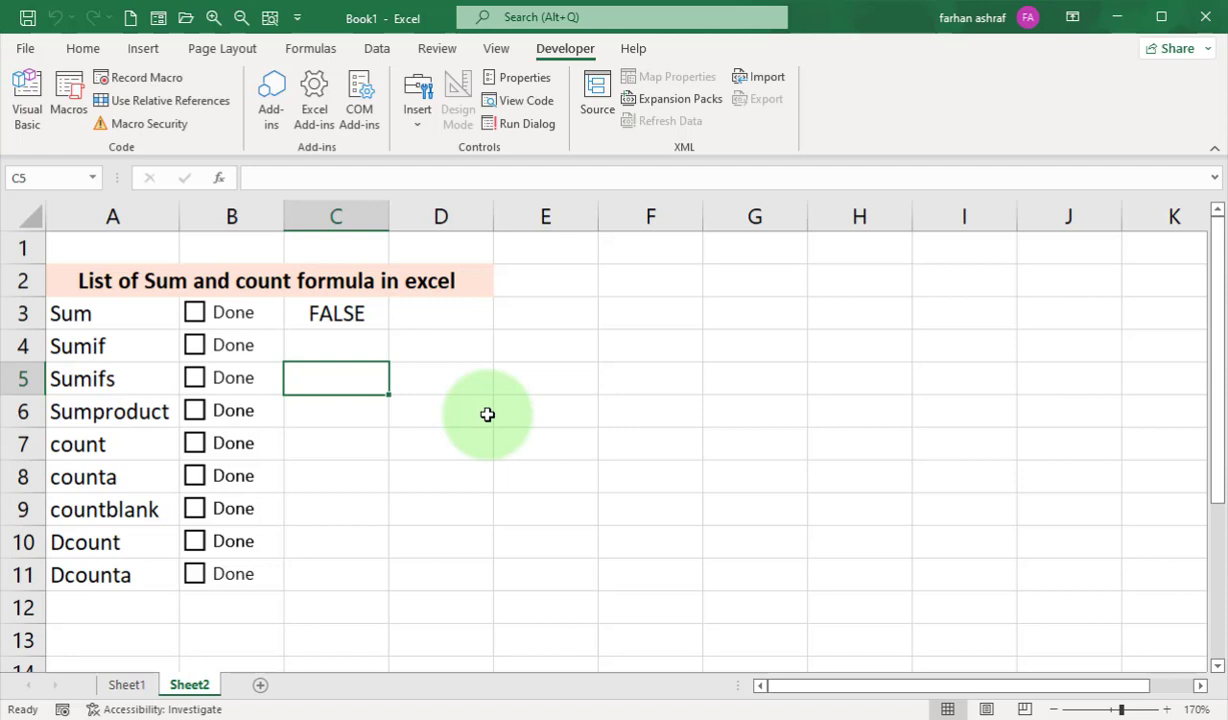
pyautogui.click(195, 313)
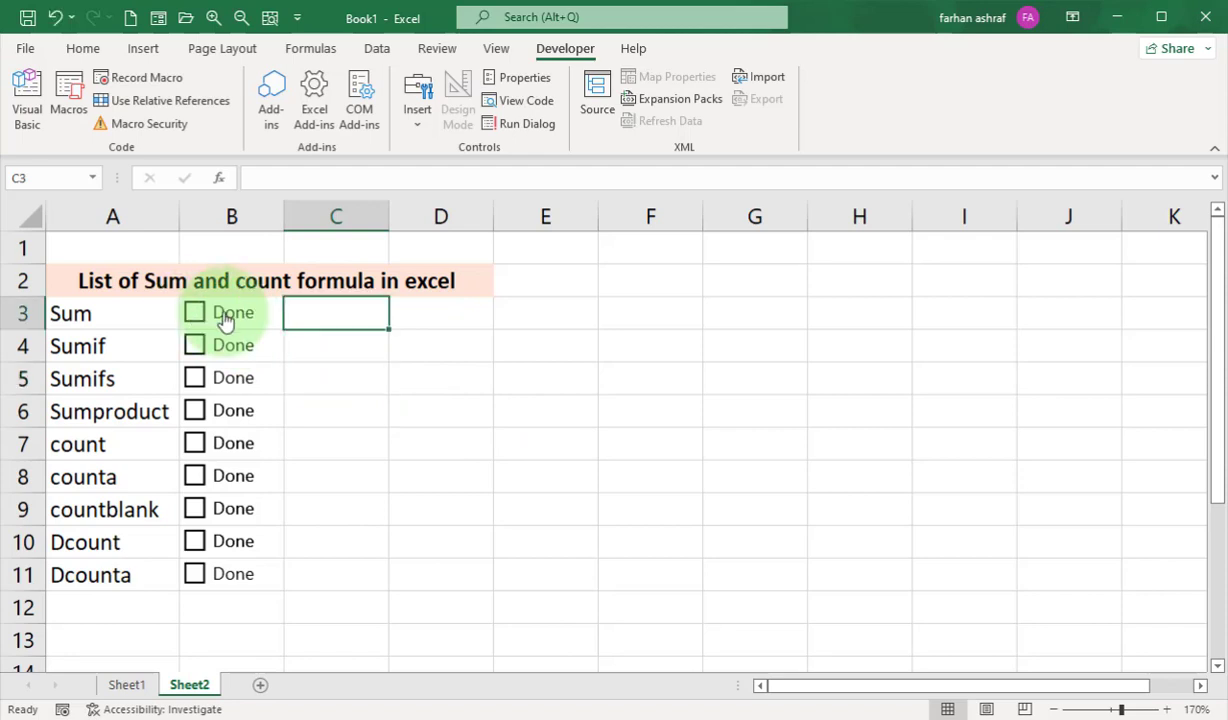
# Copy the Sum row's check box and paste a duplicate at cell G10.
pyautogui.rightClick(222, 314)
pyautogui.click(304, 353)
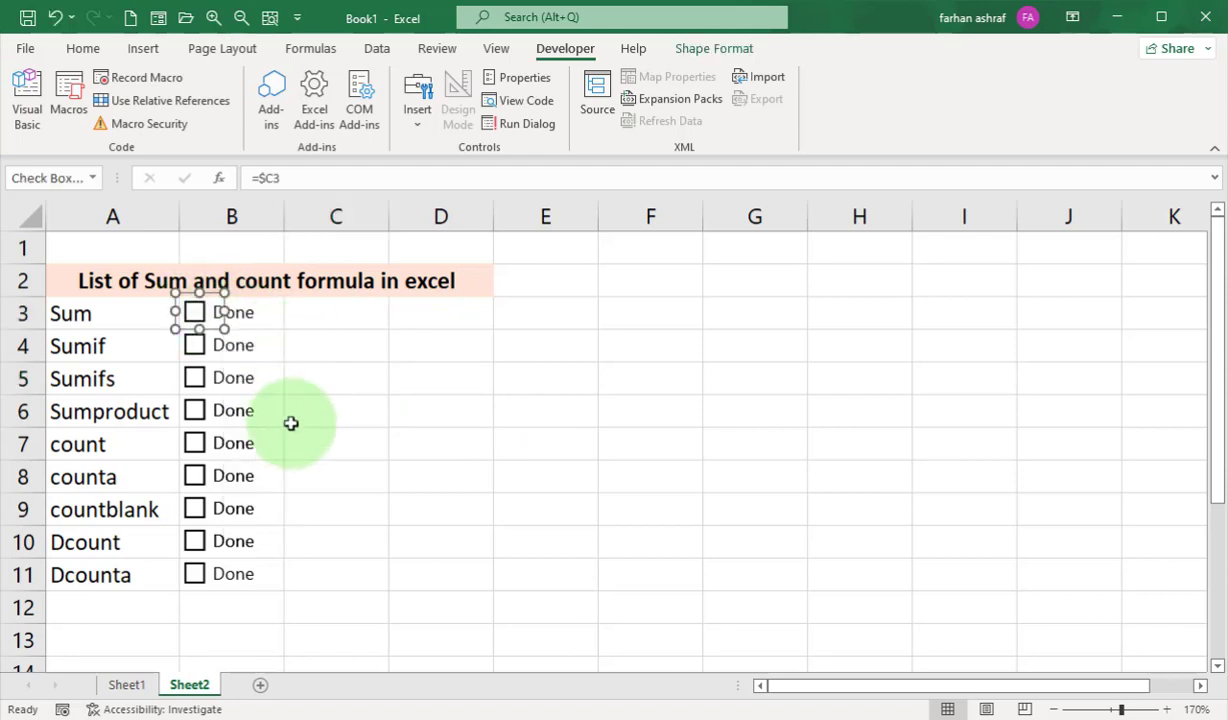
pyautogui.scroll(-2, 263, 630)
pyautogui.scroll(2, 263, 630)
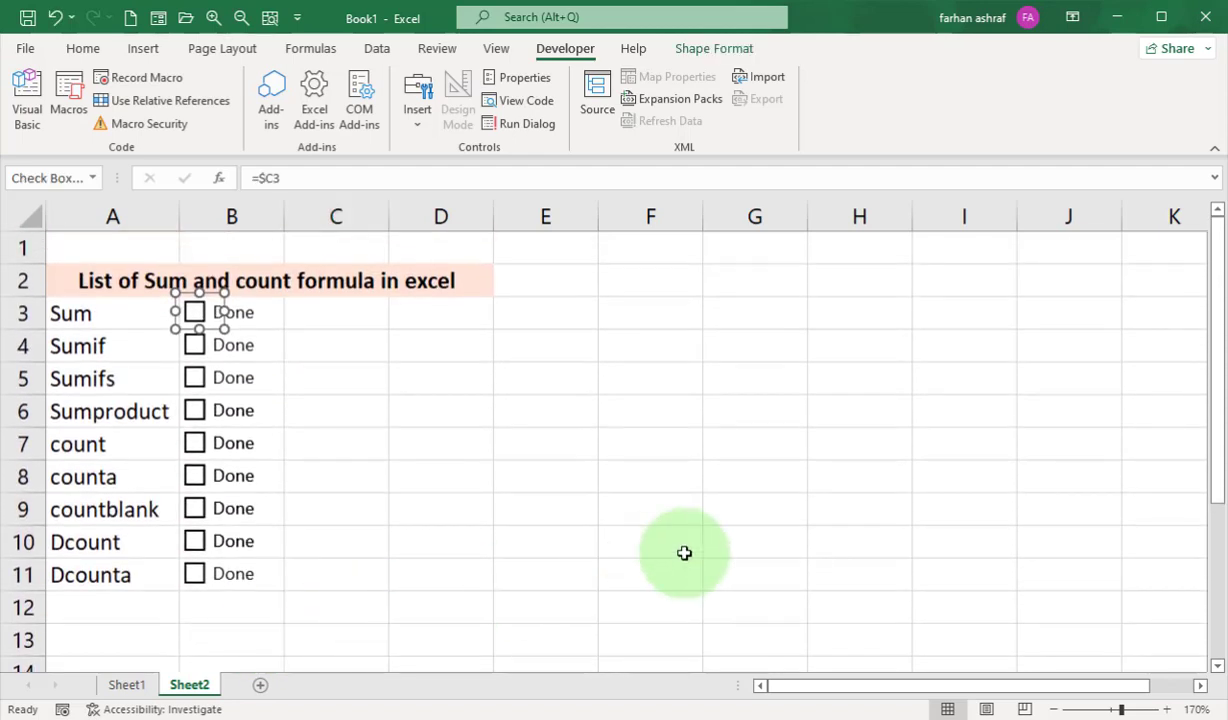
pyautogui.click(762, 537)
pyautogui.rightClick(764, 539)
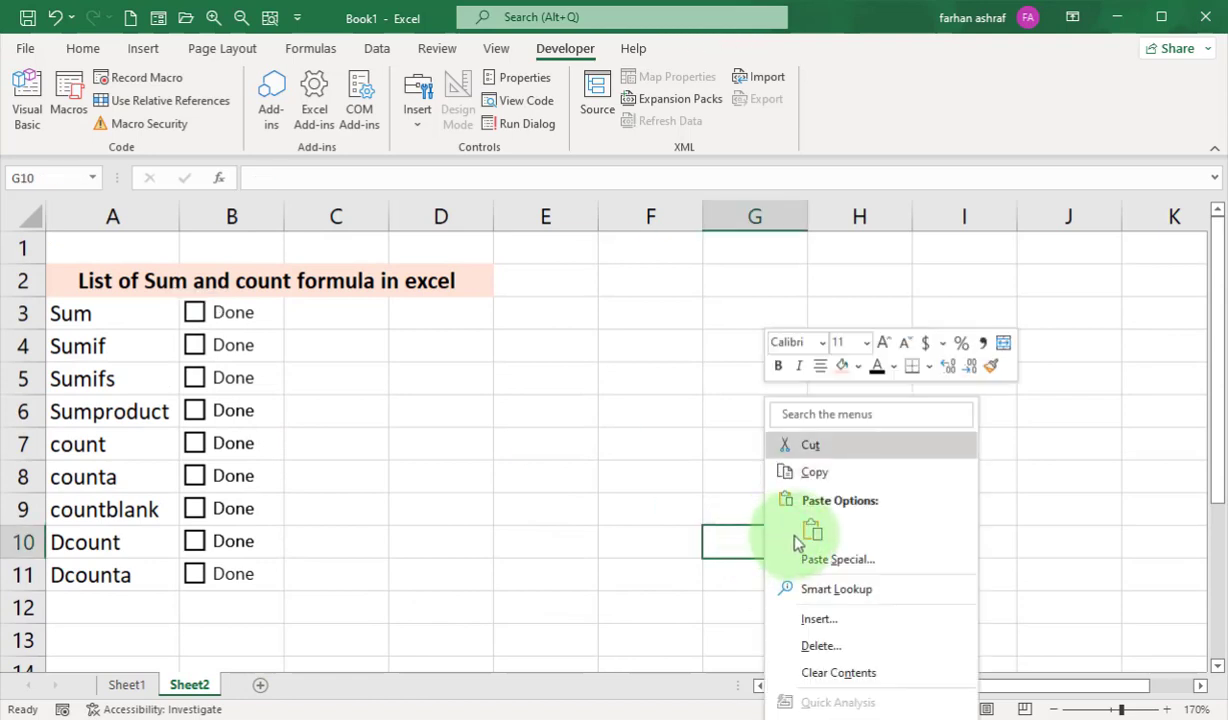
pyautogui.click(811, 531)
# Inspect the cell link in the pasted check box's control format settings and cut the duplicate from the sheet.
pyautogui.scroll(-1, 849, 499)
pyautogui.rightClick(867, 492)
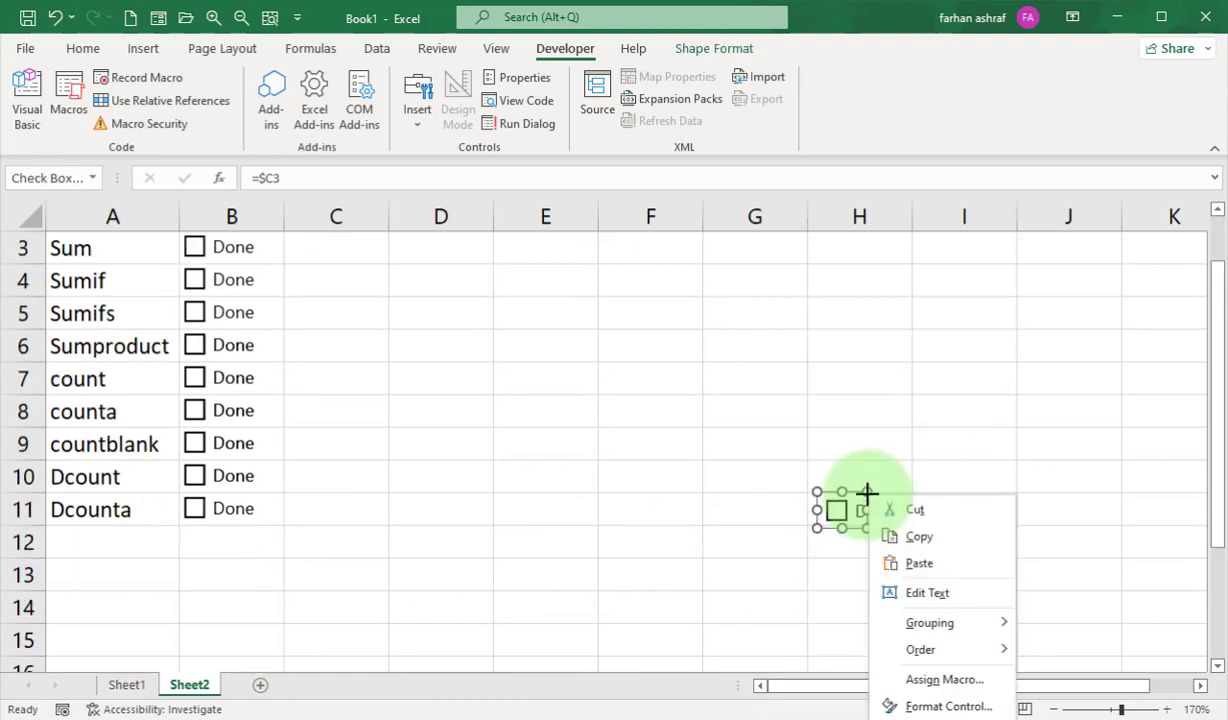
pyautogui.click(940, 706)
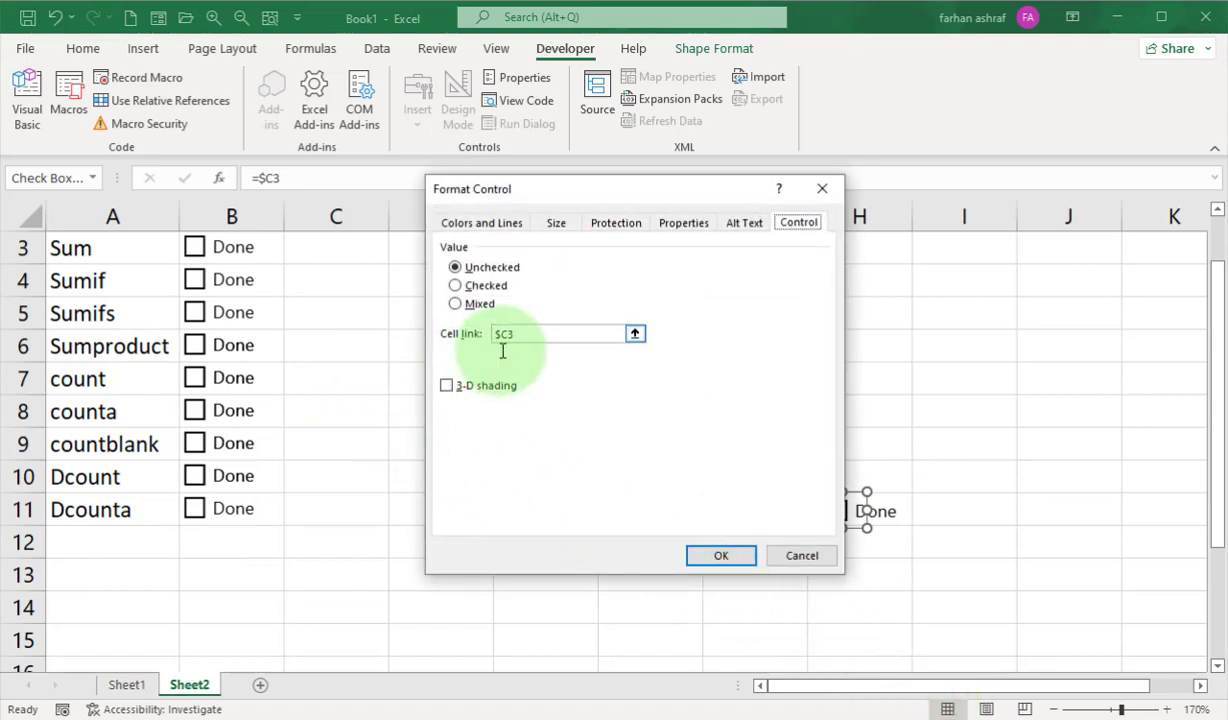
pyautogui.click(733, 558)
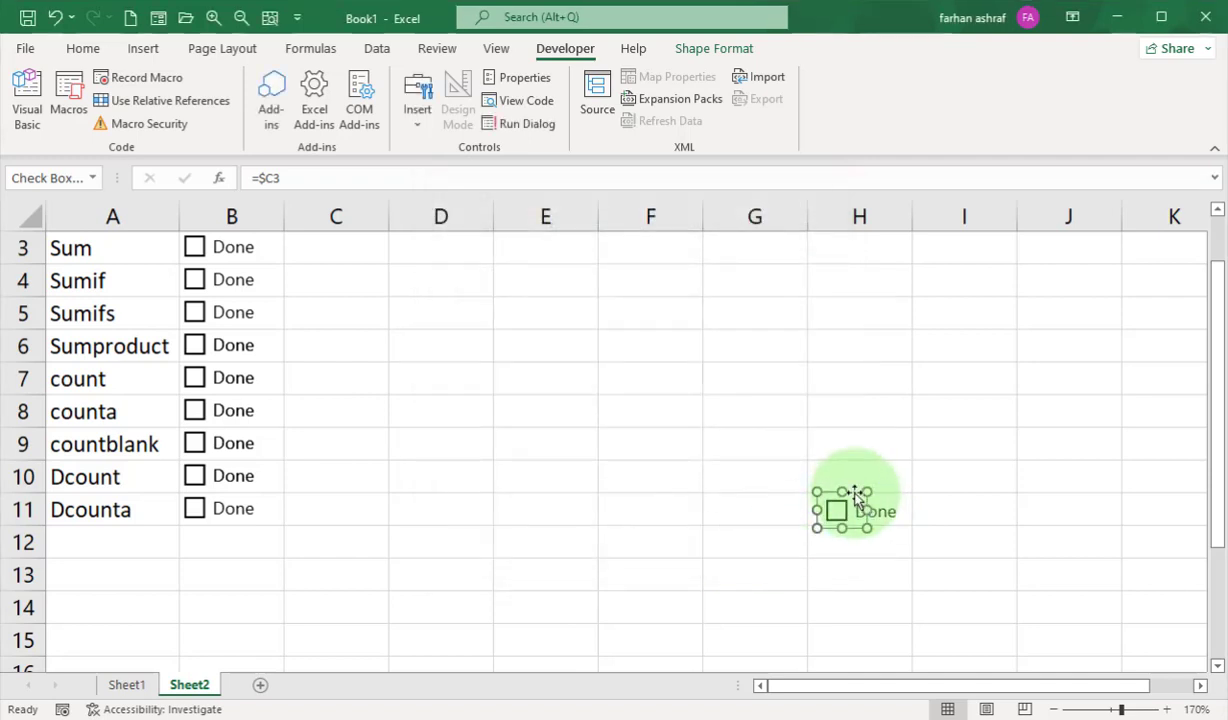
pyautogui.rightClick(860, 499)
pyautogui.click(895, 509)
pyautogui.scroll(1, 900, 510)
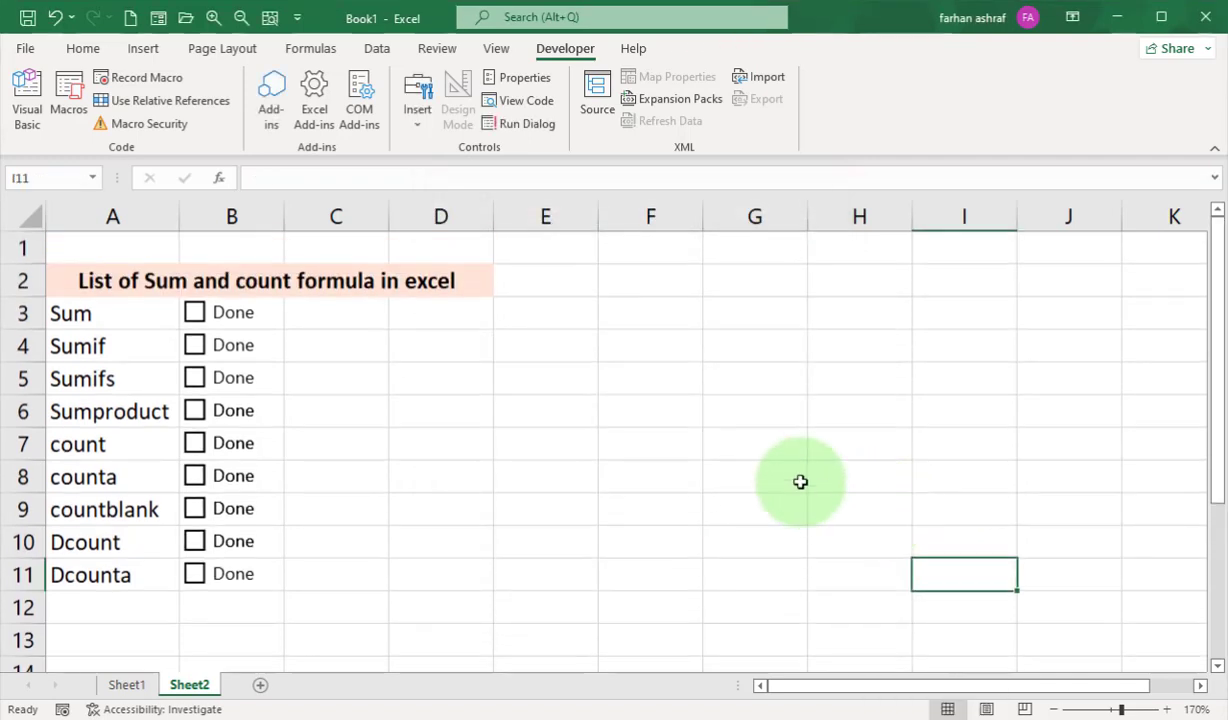
# Toggle the Sum row's check box again and clear the linked value from cell C3.
pyautogui.click(195, 313)
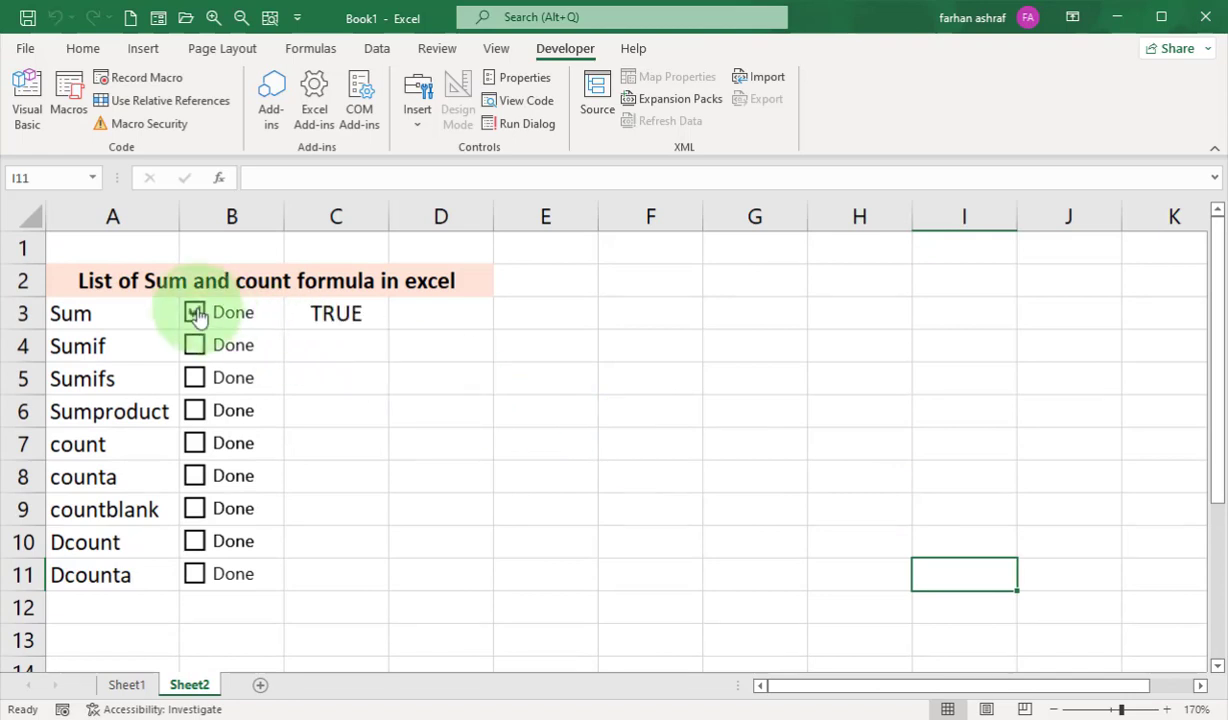
pyautogui.click(195, 313)
pyautogui.click(336, 313)
pyautogui.press('Delete')
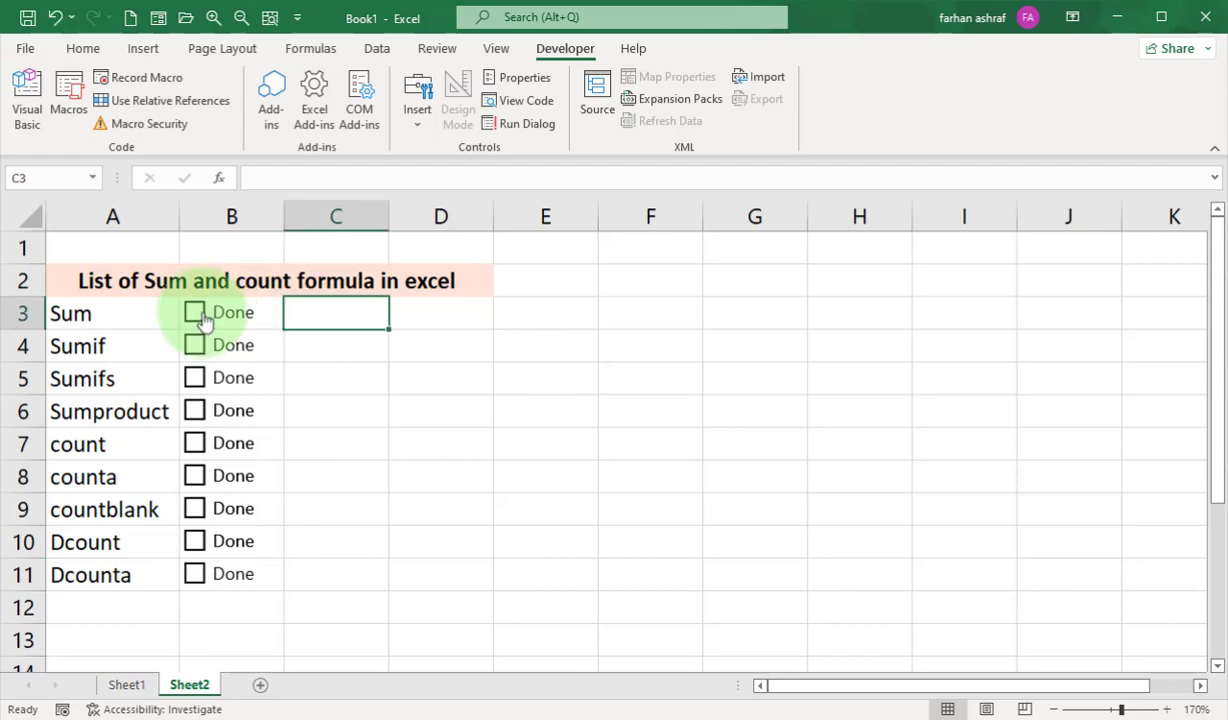
# Change the Sum row's check box link to cell $B3 in its control format settings, keeping only the column absolute.
pyautogui.rightClick(193, 315)
pyautogui.click(285, 524)
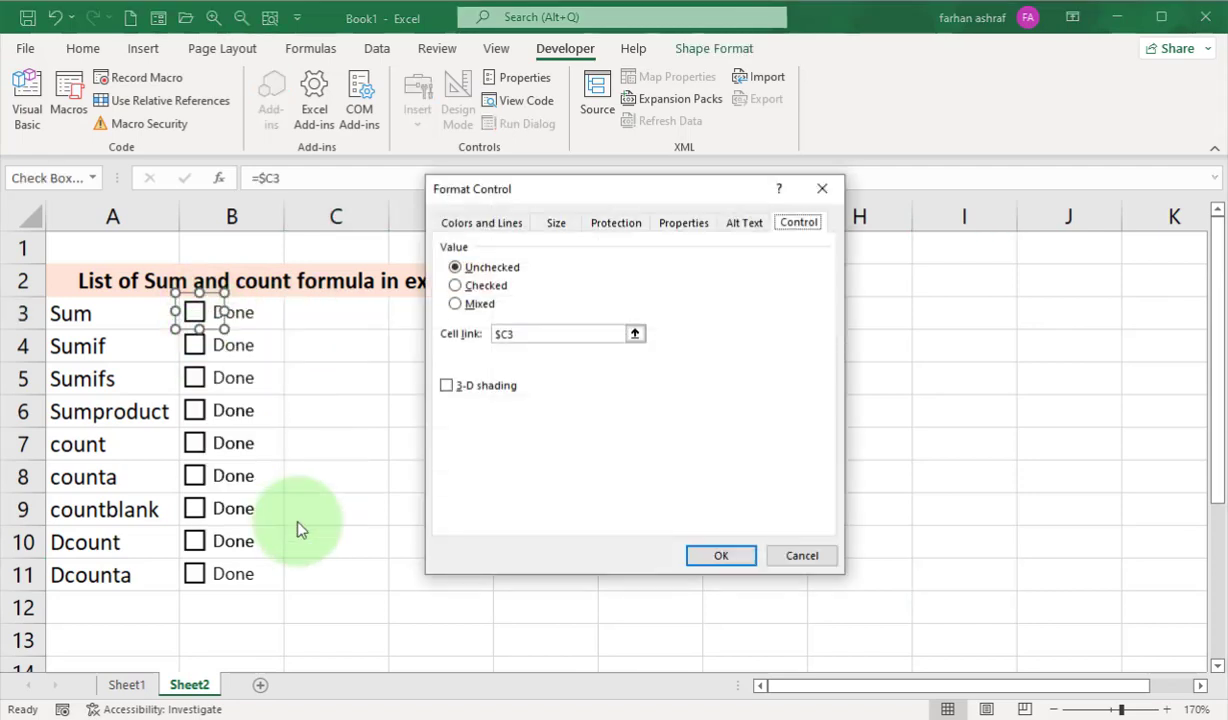
pyautogui.click(277, 322)
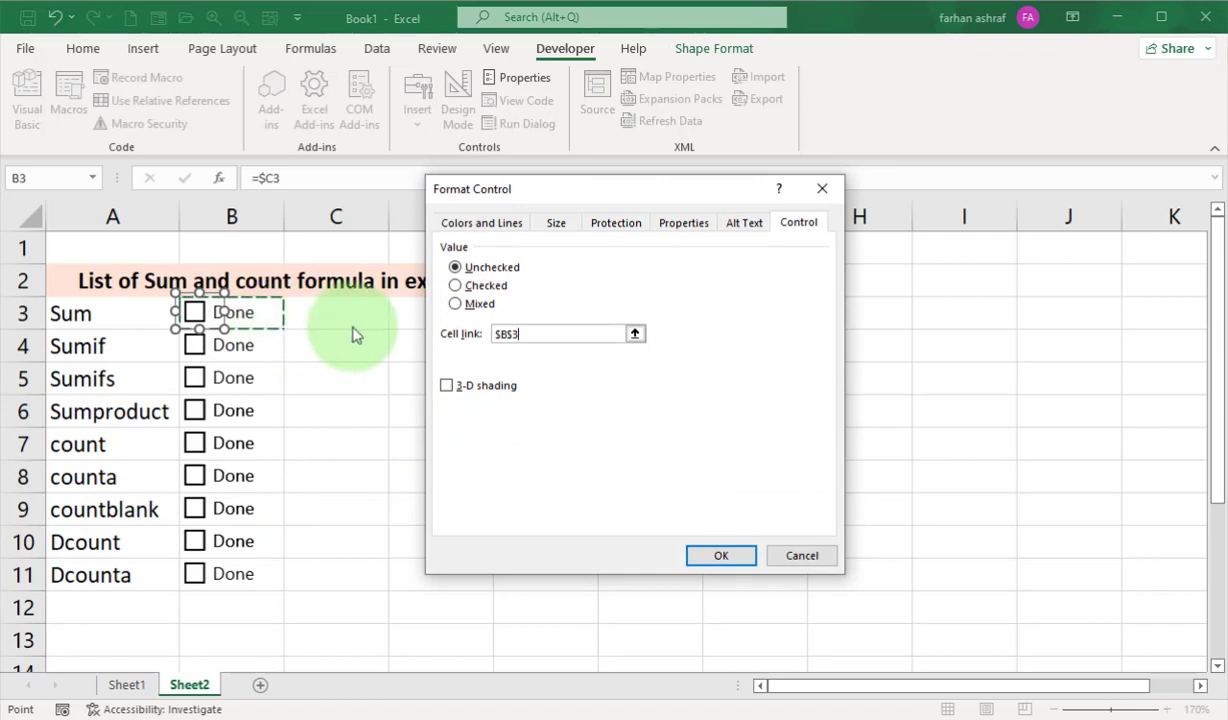
pyautogui.click(515, 333)
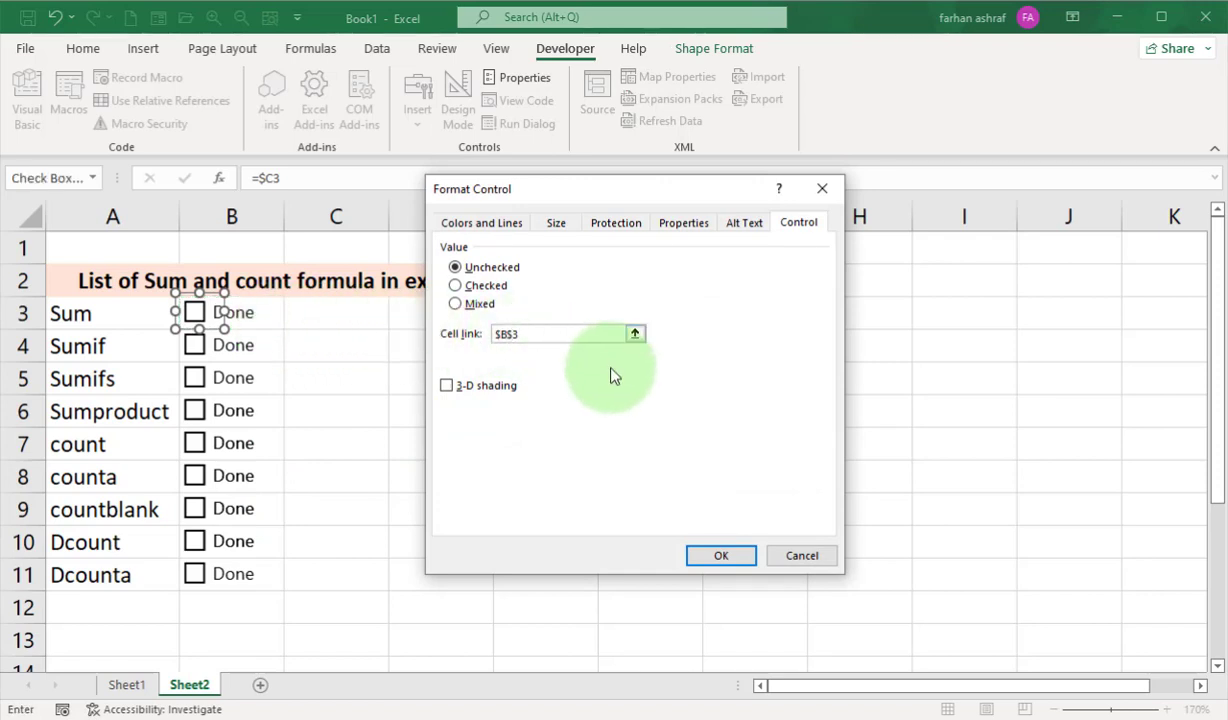
pyautogui.press('BackSpace')
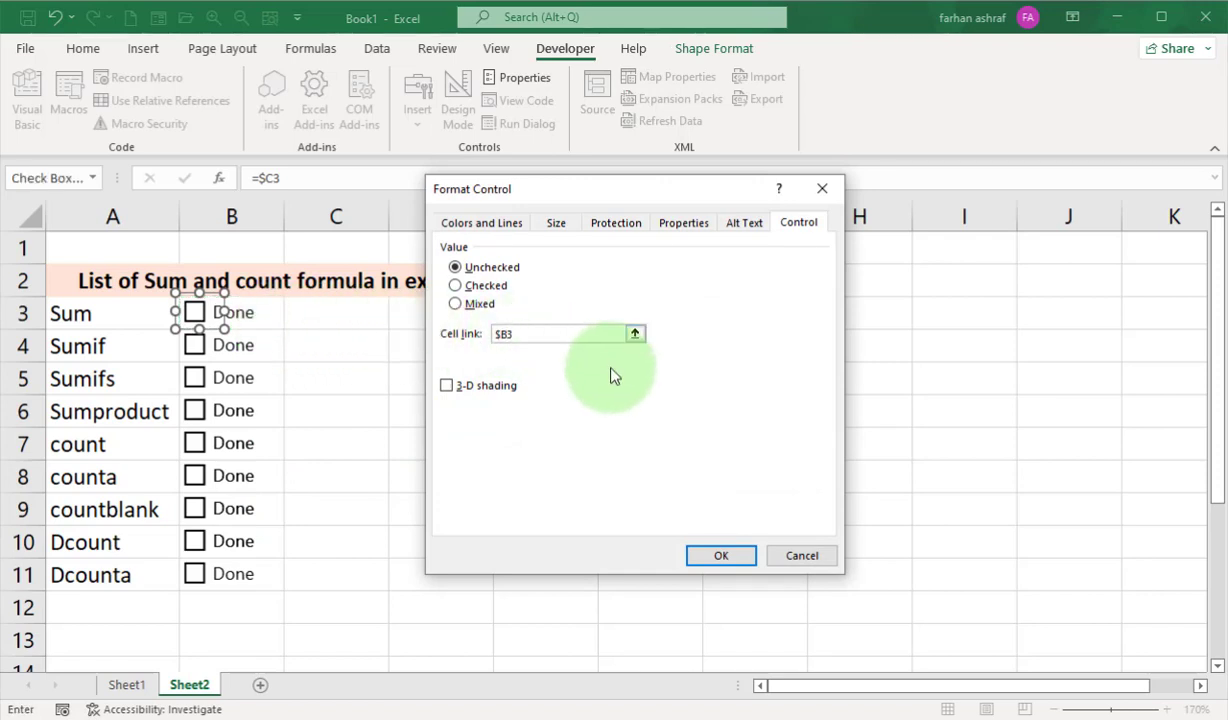
pyautogui.click(721, 556)
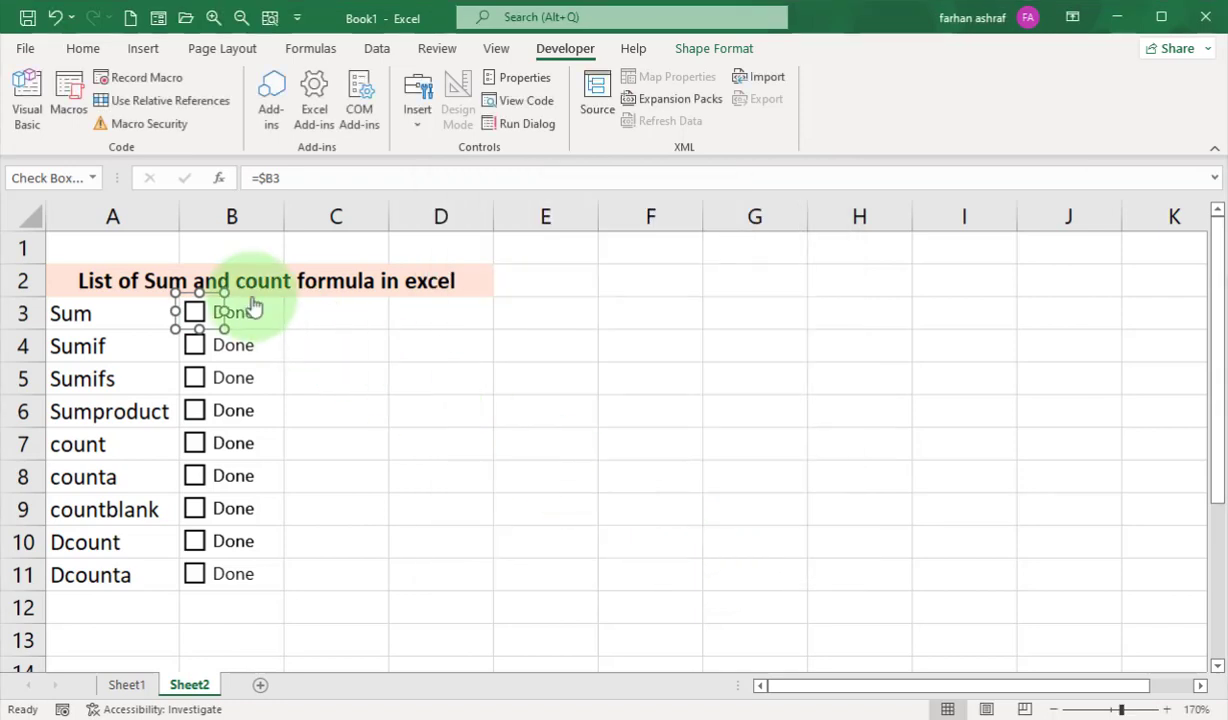
# Toggle the Sum row's check box several times to test its link to cell B3.
pyautogui.click(258, 377)
pyautogui.click(197, 316)
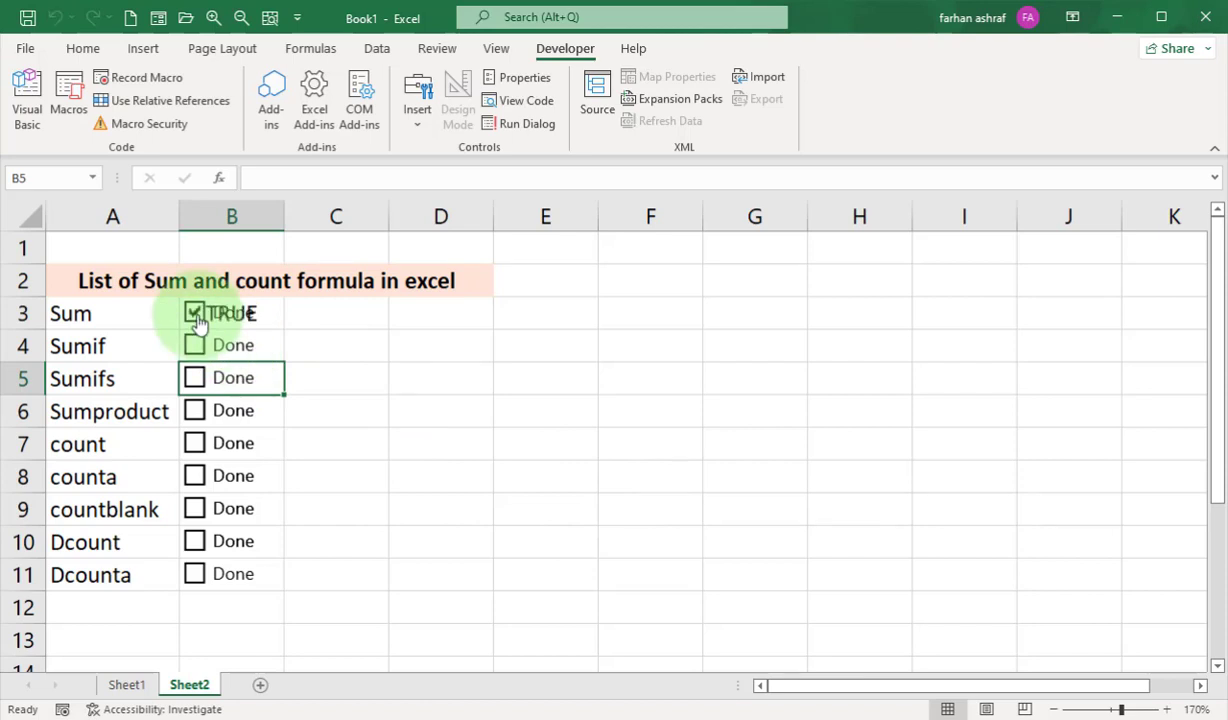
pyautogui.click(197, 316)
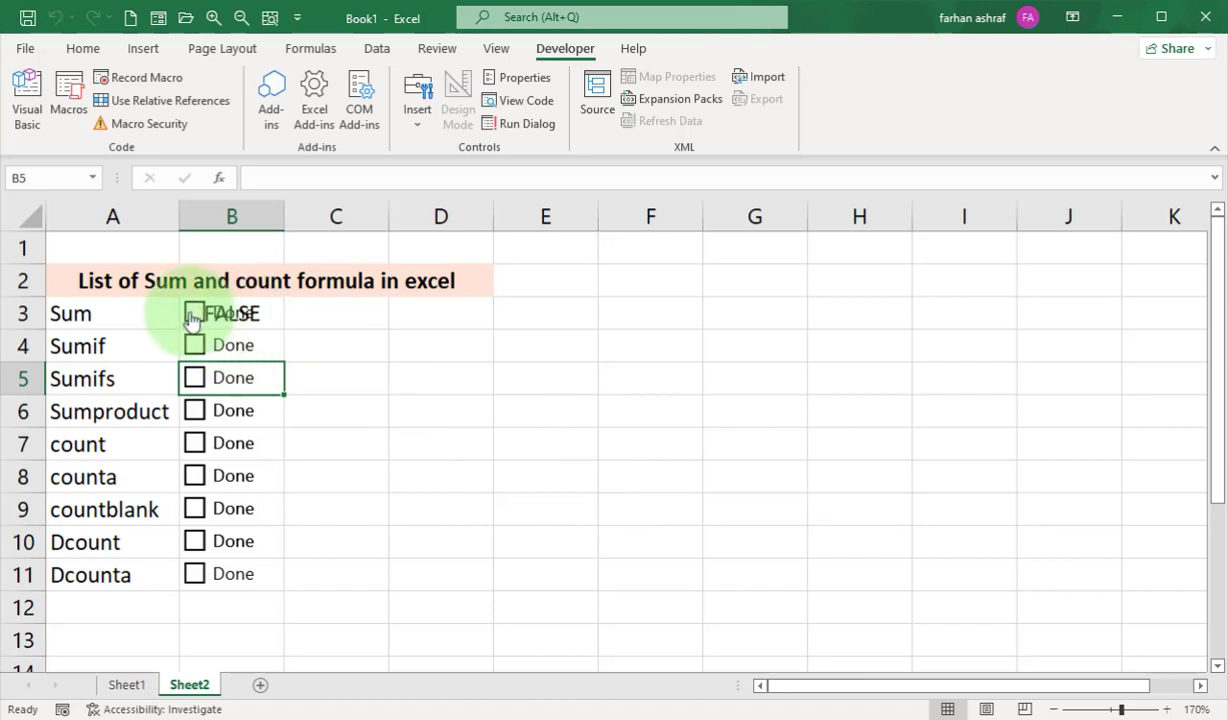
pyautogui.click(194, 316)
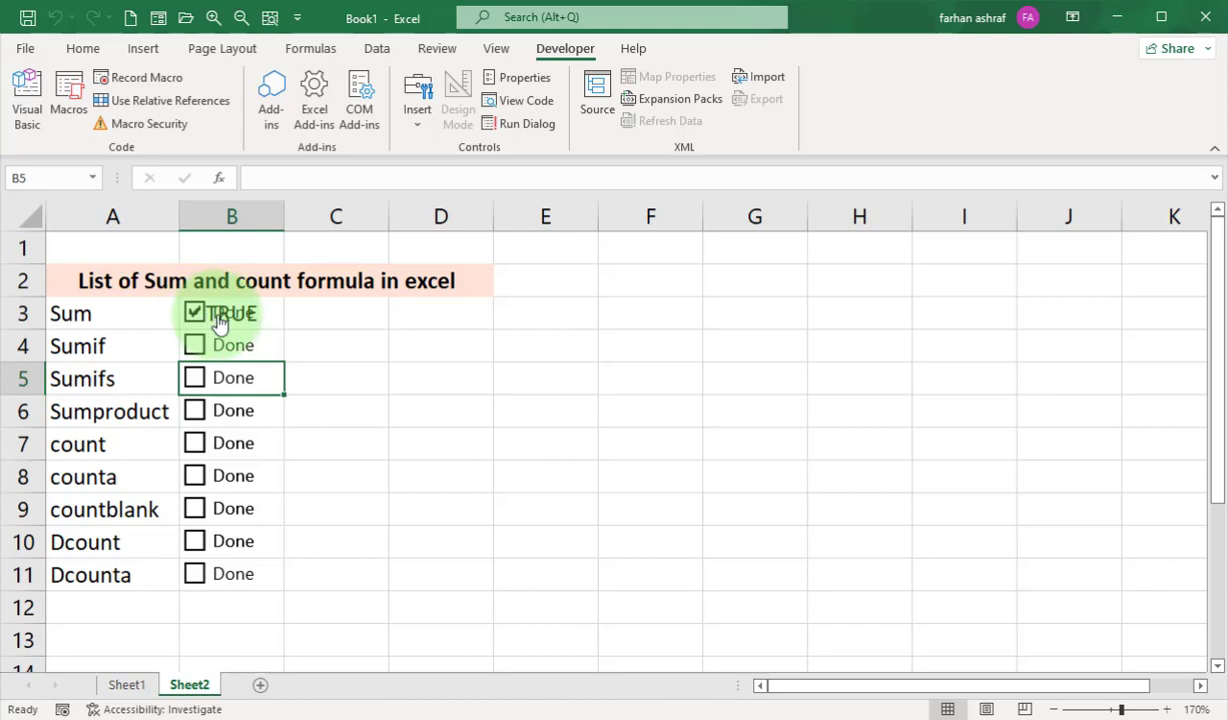
# Hide the linked value behind the check box in cell B3 by making its font colour match the cell background.
pyautogui.click(80, 52)
pyautogui.click(275, 321)
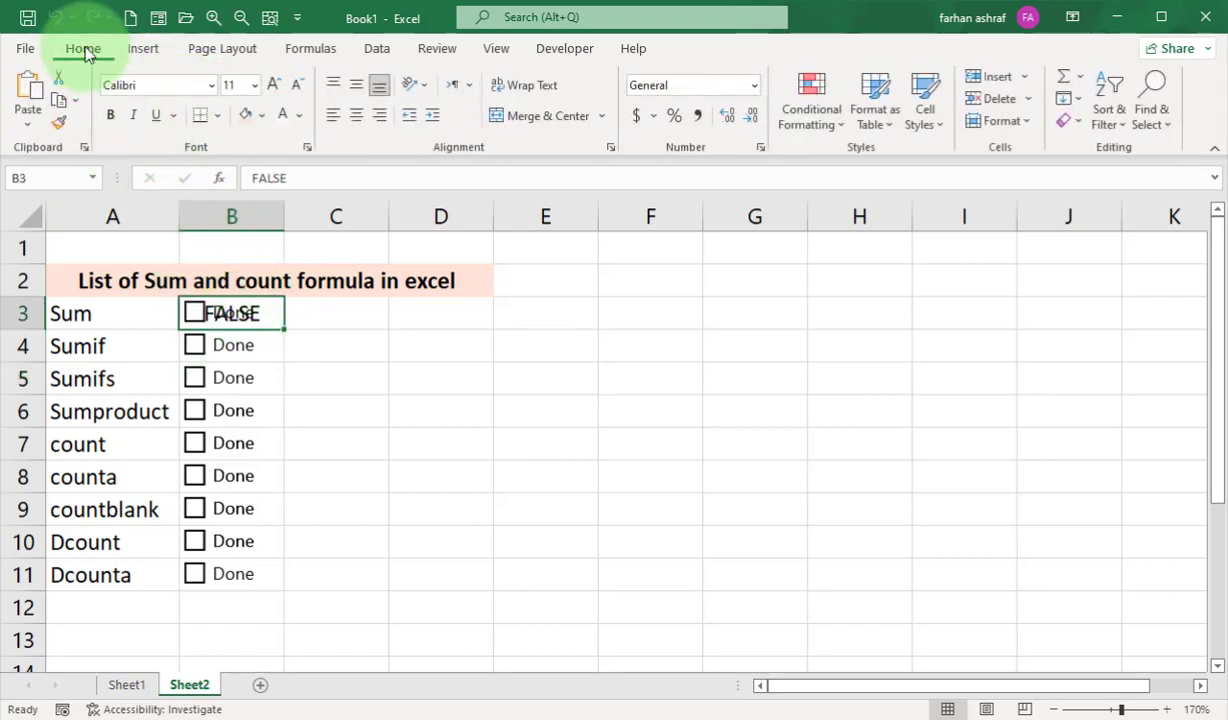
pyautogui.click(281, 114)
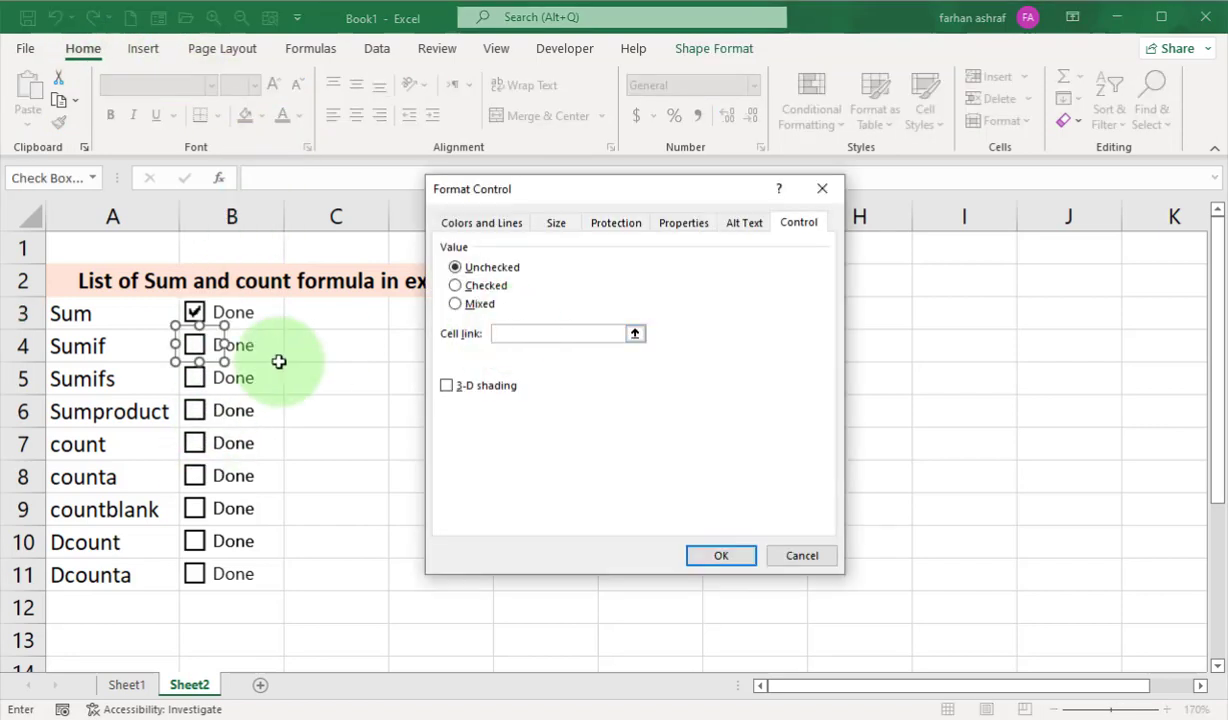
# Link the Sumif row's check box to cell $B4, with only the column absolute.
pyautogui.click(510, 340)
pyautogui.write('$B$4')
pyautogui.click(704, 540)
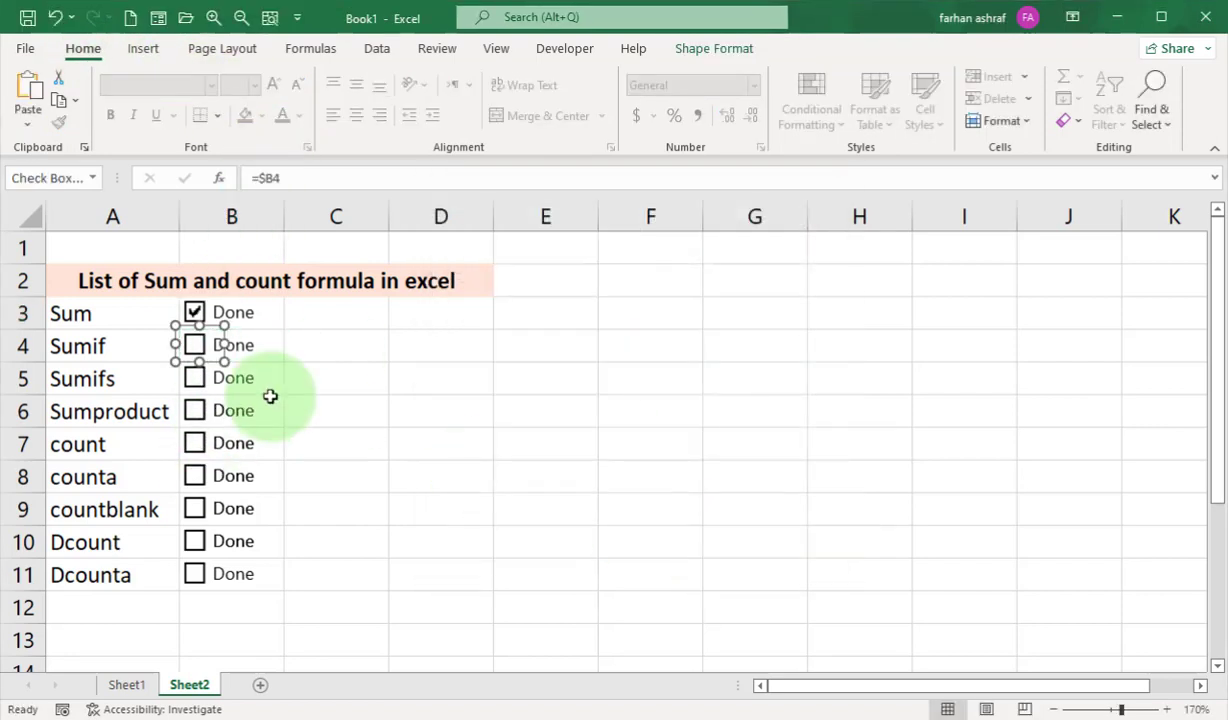
# Link the Sumifs row's check box to cell $B5, with only the column absolute.
pyautogui.rightClick(215, 383)
pyautogui.press('Escape')
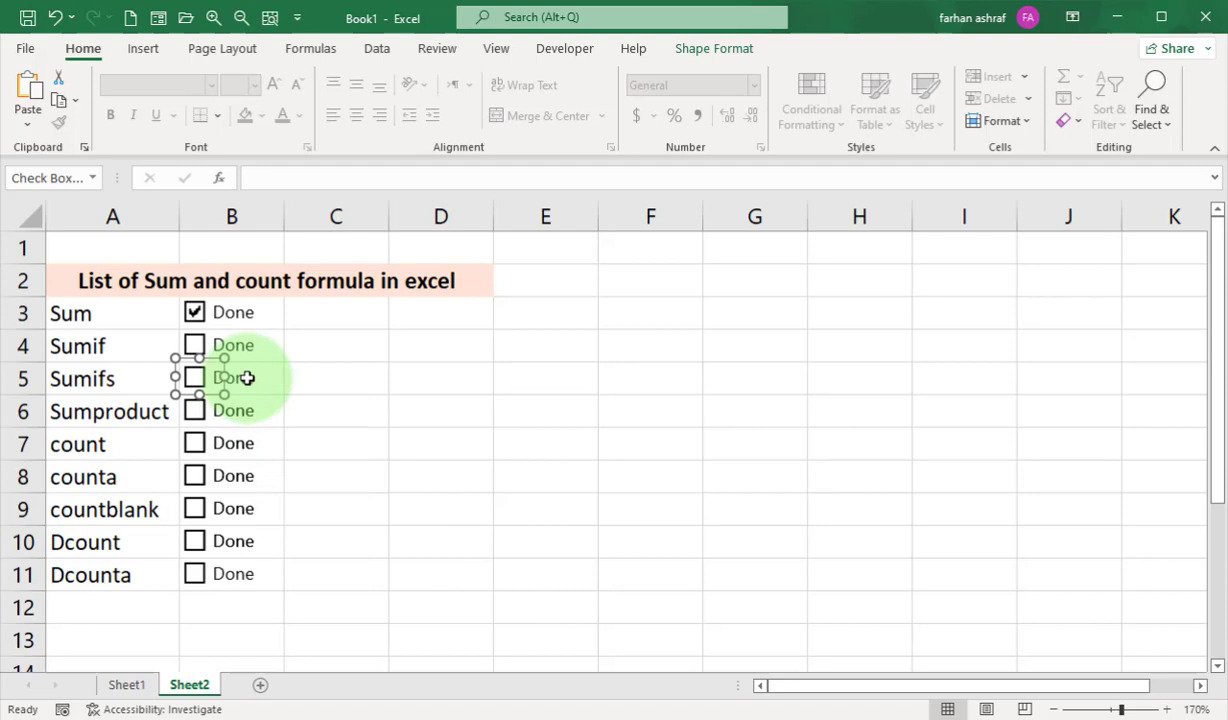
pyautogui.rightClick(225, 380)
pyautogui.click(315, 548)
pyautogui.click(500, 333)
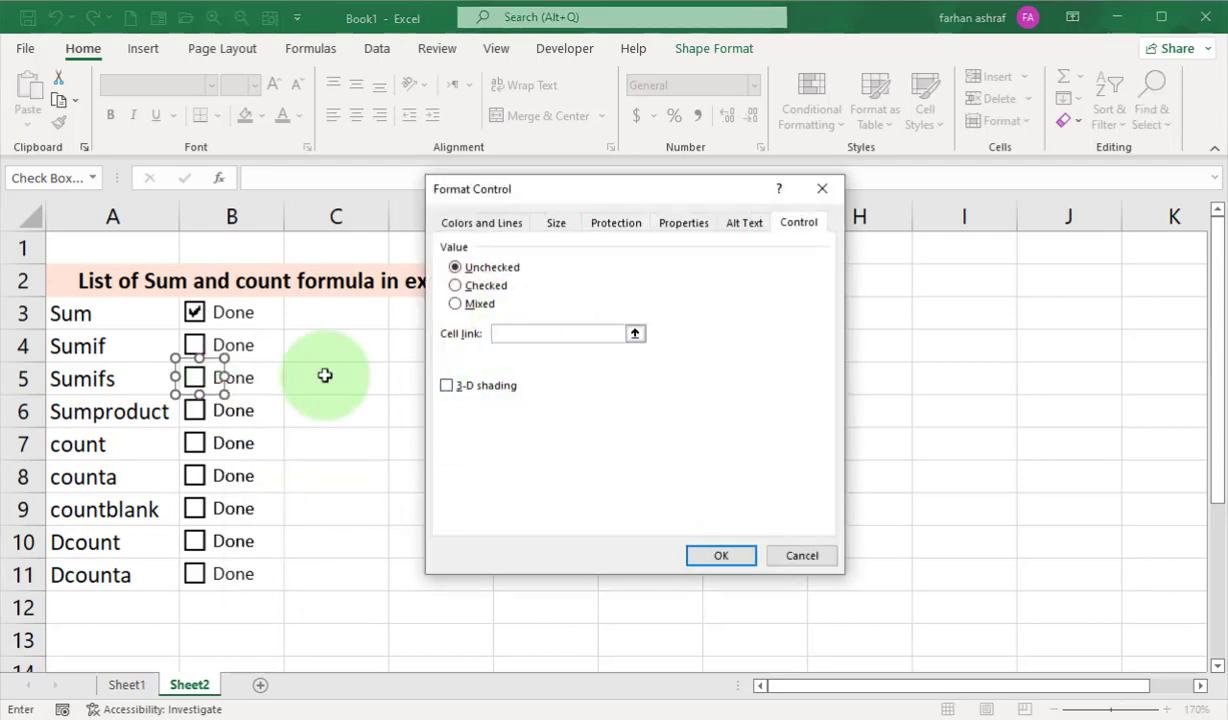
pyautogui.click(262, 378)
pyautogui.click(515, 334)
pyautogui.press('BackSpace')
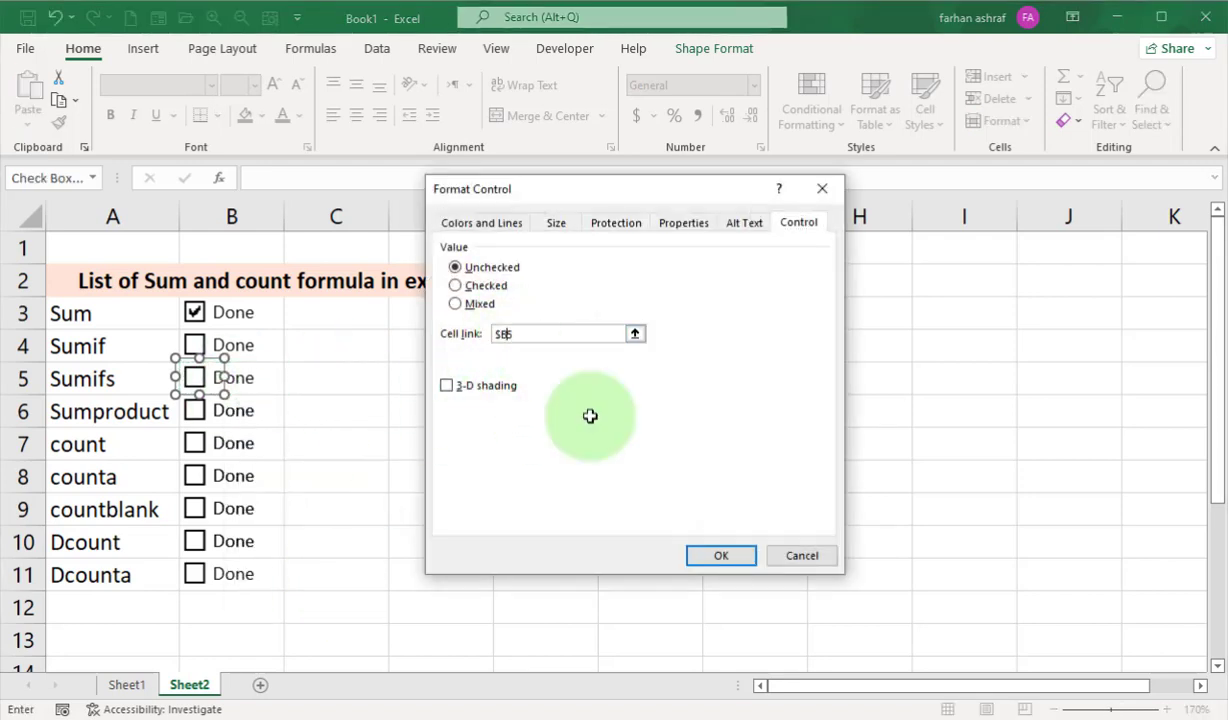
pyautogui.click(712, 555)
# Link the Sumproduct row's check box to cell $B6, with only the column absolute.
pyautogui.click(218, 419)
pyautogui.rightClick(219, 419)
pyautogui.click(309, 631)
pyautogui.click(511, 332)
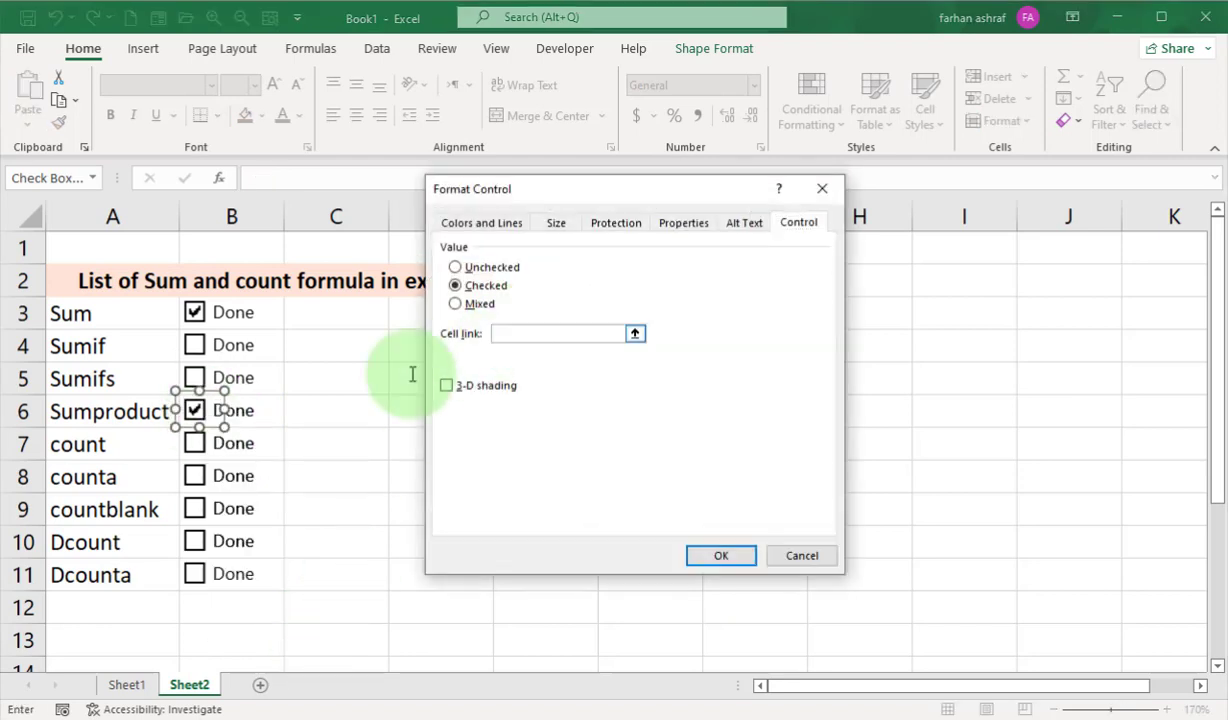
pyautogui.click(275, 422)
pyautogui.click(517, 333)
pyautogui.press('BackSpace')
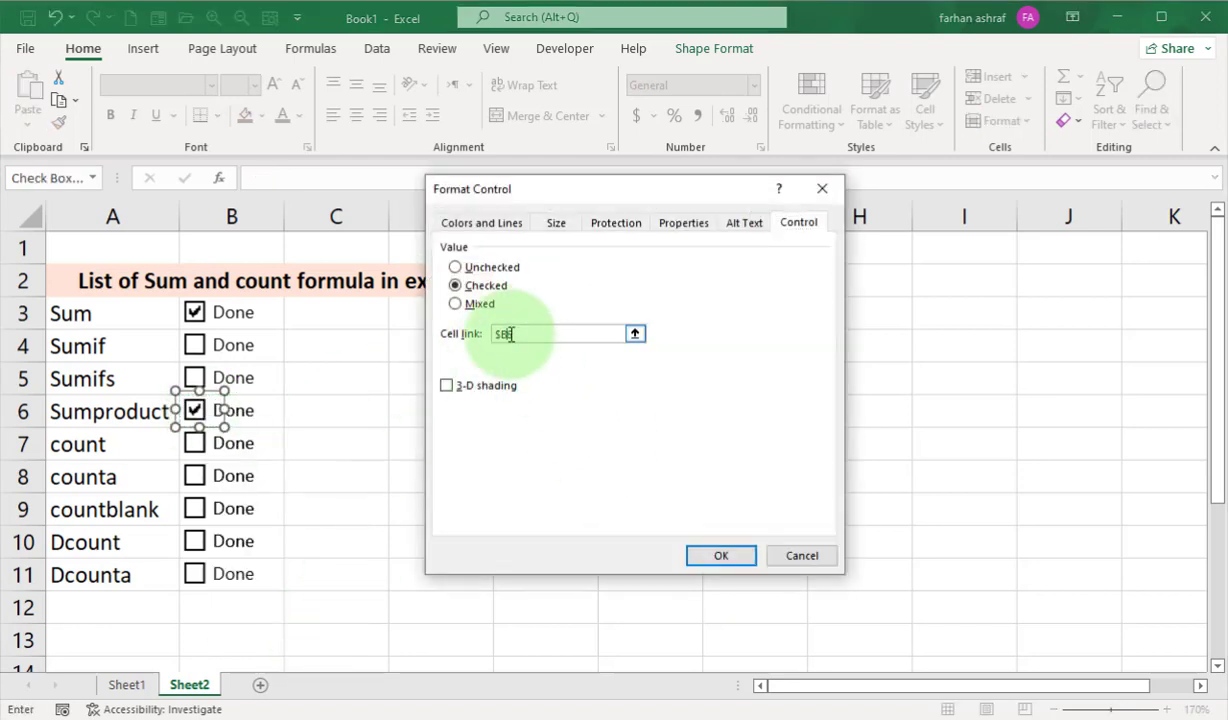
pyautogui.click(720, 556)
# Link the count row's check box to cell $B7, with only the column absolute.
pyautogui.rightClick(213, 440)
pyautogui.click(305, 648)
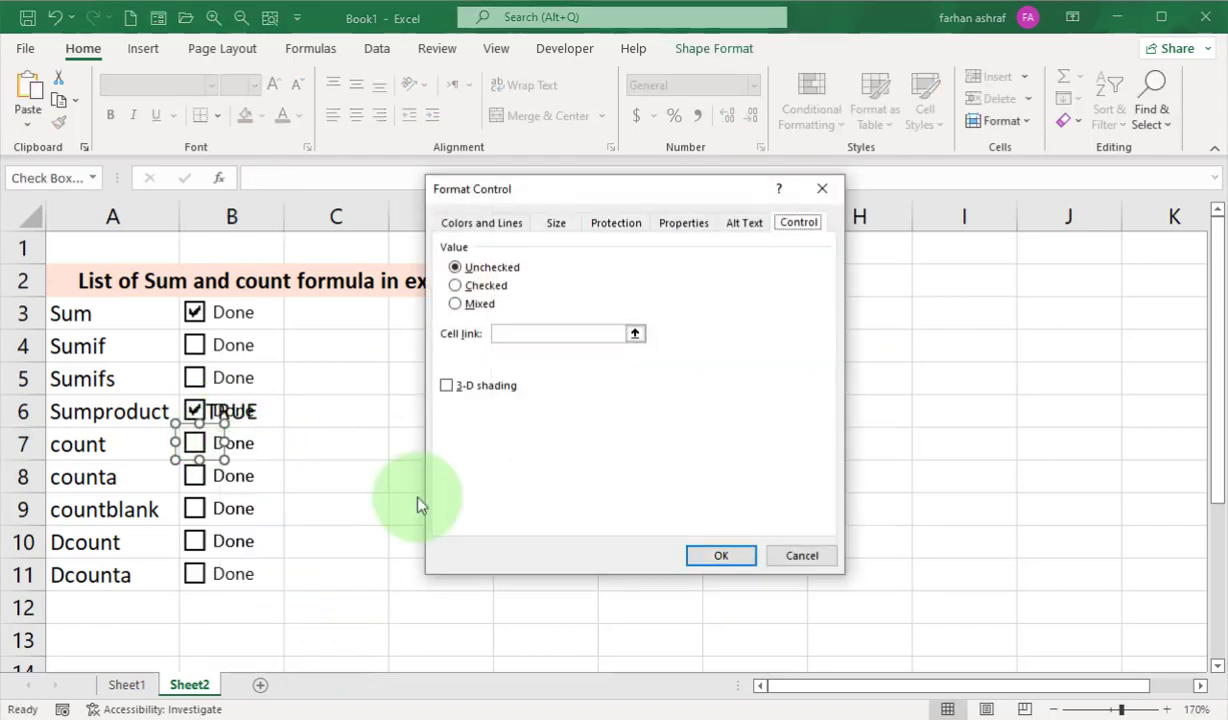
pyautogui.click(270, 443)
pyautogui.click(511, 333)
pyautogui.press('BackSpace')
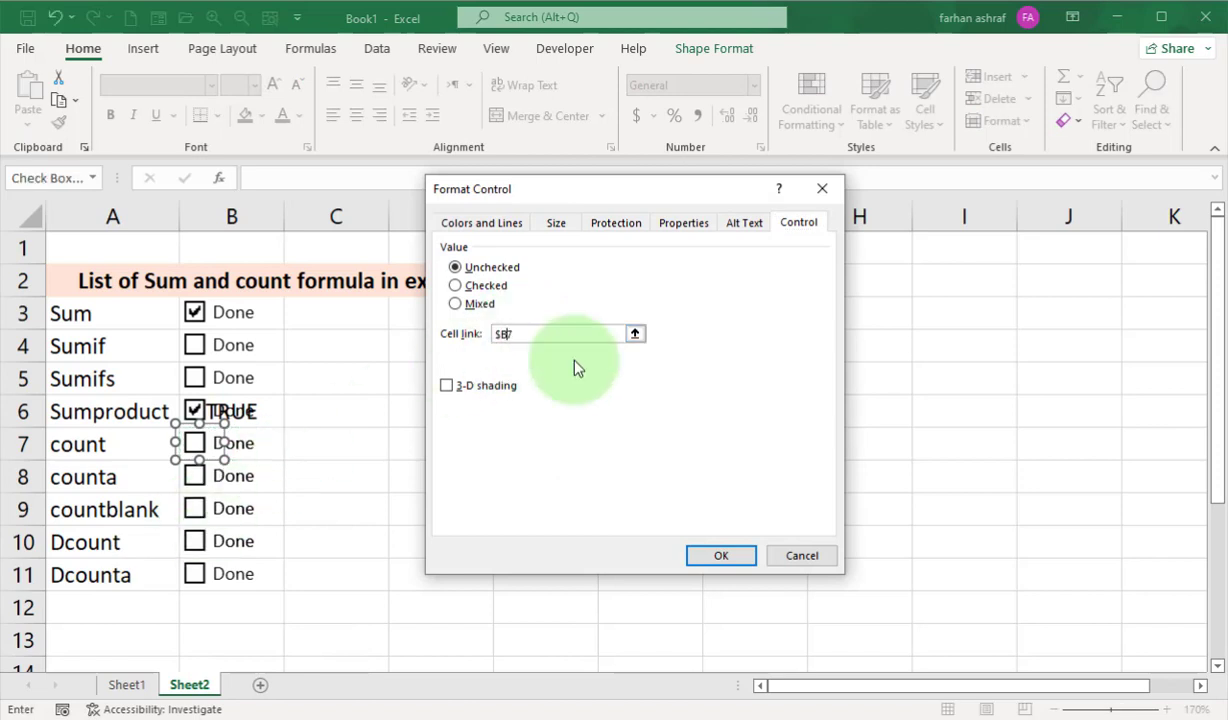
pyautogui.click(720, 556)
# Link the counta row's check box to cell $B8, with only the column absolute.
pyautogui.rightClick(215, 483)
pyautogui.click(305, 648)
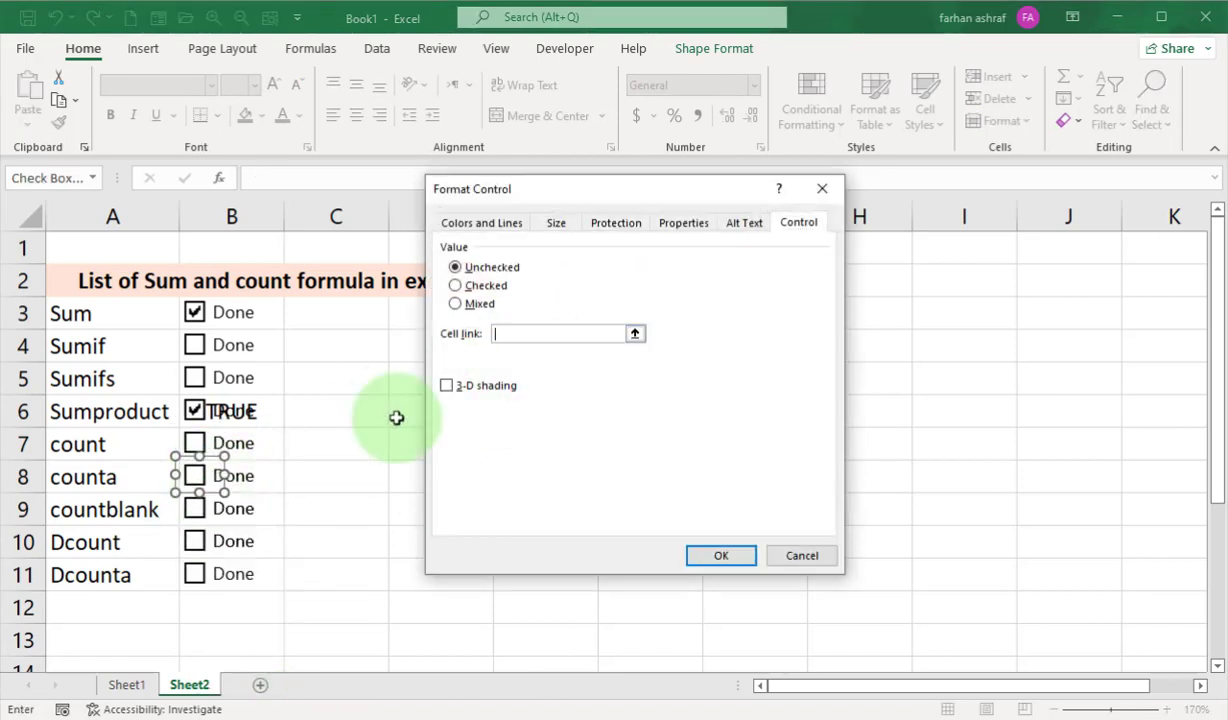
pyautogui.click(262, 474)
pyautogui.click(511, 333)
pyautogui.press('BackSpace')
pyautogui.click(720, 556)
# Link the countblank row's check box to cell $B9, with only the column absolute.
pyautogui.rightClick(197, 507)
pyautogui.click(359, 600)
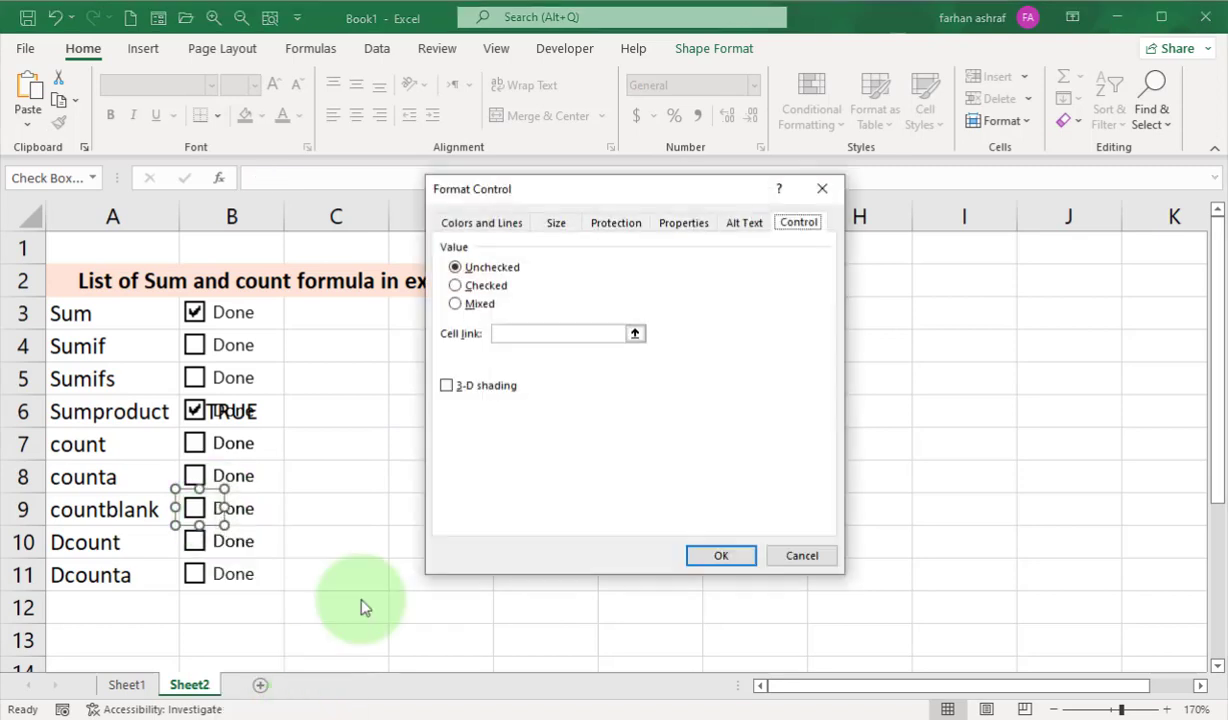
pyautogui.click(270, 510)
pyautogui.click(513, 335)
pyautogui.press('BackSpace')
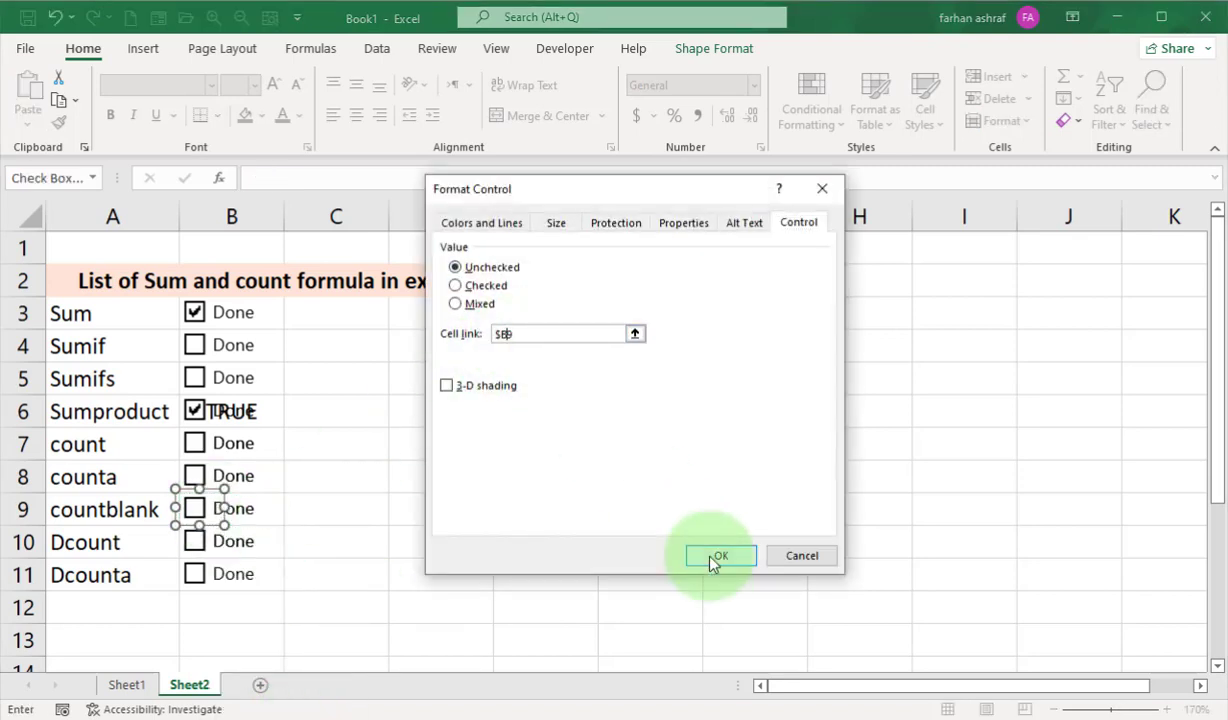
pyautogui.click(720, 556)
# Link the Dcount row's check box to cell $B10, with only the column absolute.
pyautogui.rightClick(243, 543)
pyautogui.click(275, 712)
pyautogui.click(267, 535)
pyautogui.click(510, 335)
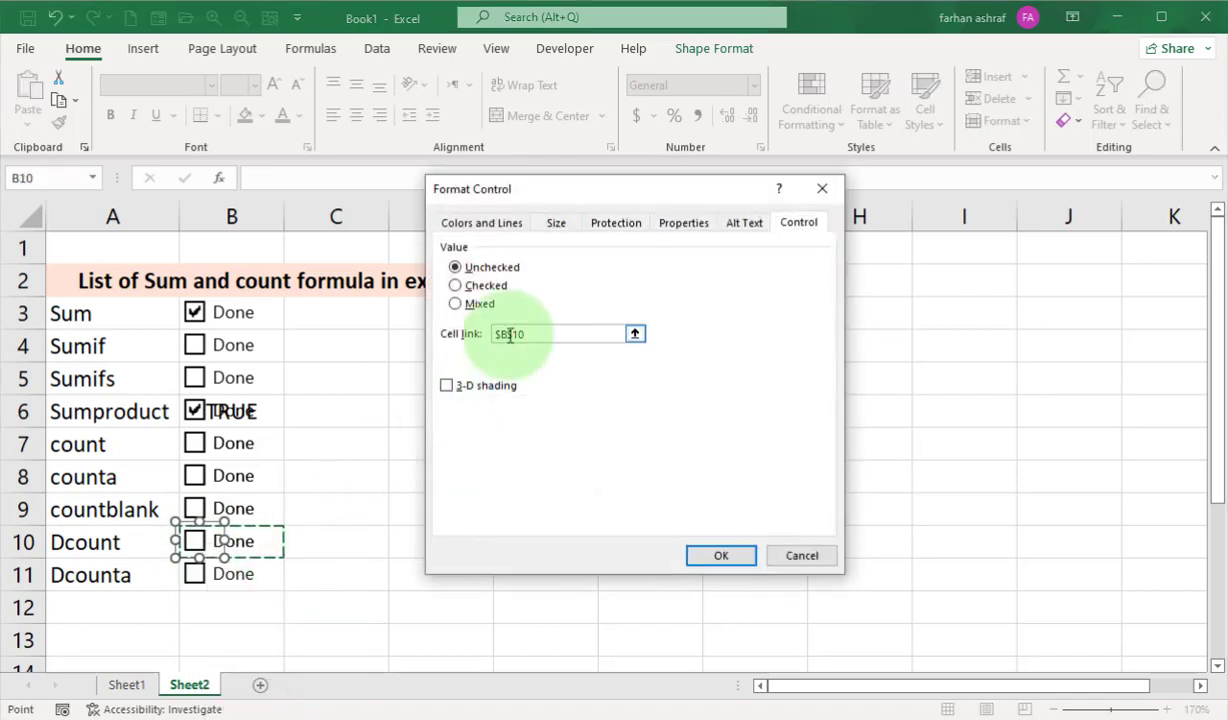
pyautogui.press('BackSpace')
pyautogui.click(721, 555)
# Link the Dcounta row's check box to cell $B11, with only the column absolute.
pyautogui.click(268, 581)
pyautogui.rightClick(205, 580)
pyautogui.click(268, 711)
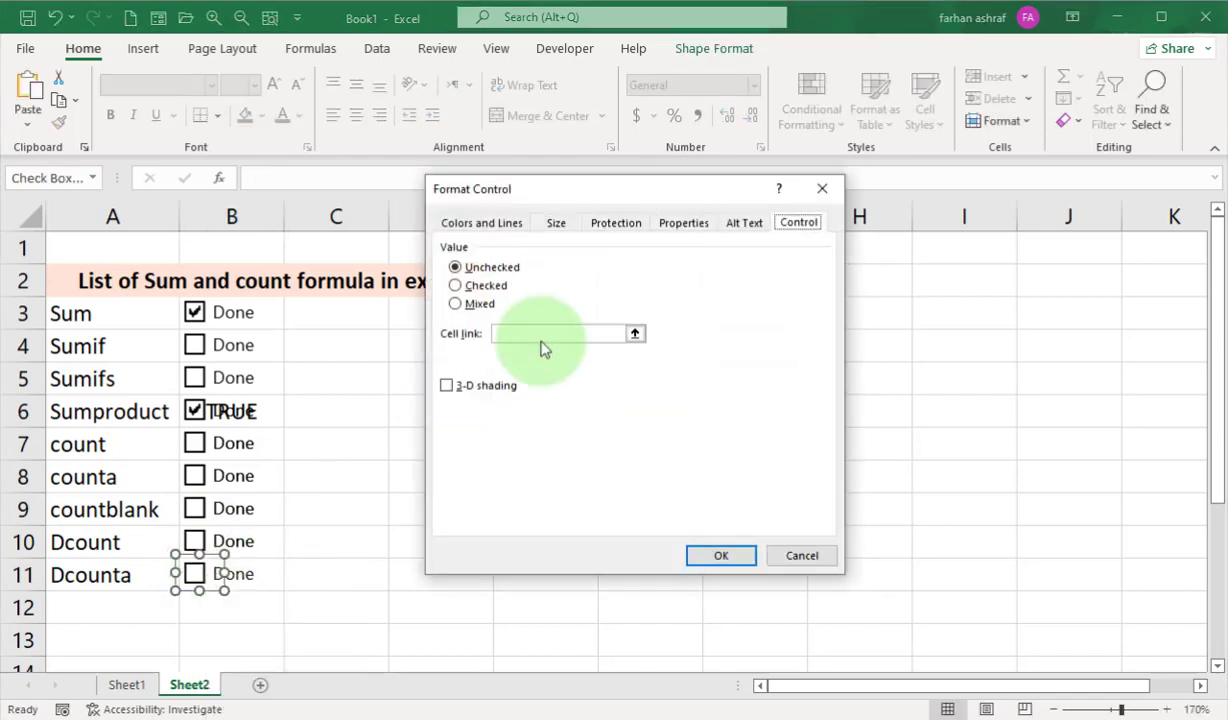
pyautogui.click(541, 341)
pyautogui.click(268, 577)
pyautogui.click(513, 336)
pyautogui.press('BackSpace')
pyautogui.click(721, 555)
pyautogui.click(262, 602)
# Tick the remaining check boxes for Sumif, Sumifs, count, counta, countblank, Dcount and Dcounta to test their cell links.
pyautogui.click(193, 343)
pyautogui.click(194, 378)
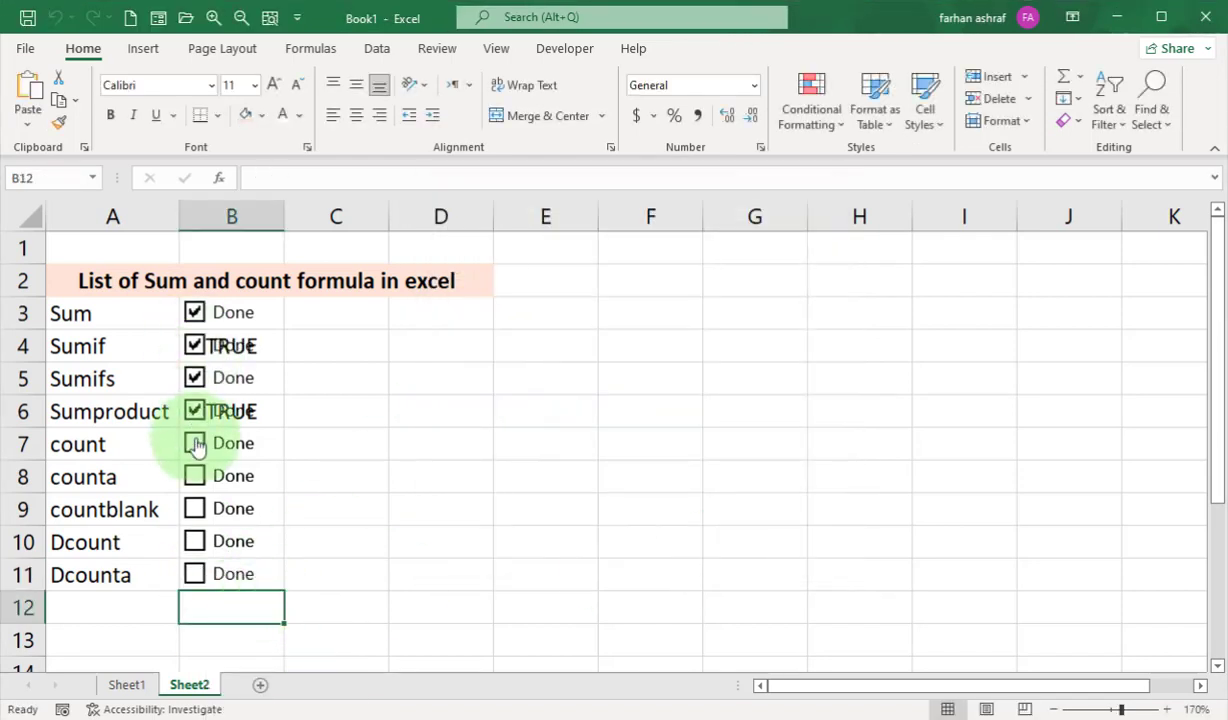
pyautogui.click(194, 444)
pyautogui.click(194, 476)
pyautogui.click(194, 509)
pyautogui.click(194, 541)
pyautogui.click(194, 574)
pyautogui.click(630, 636)
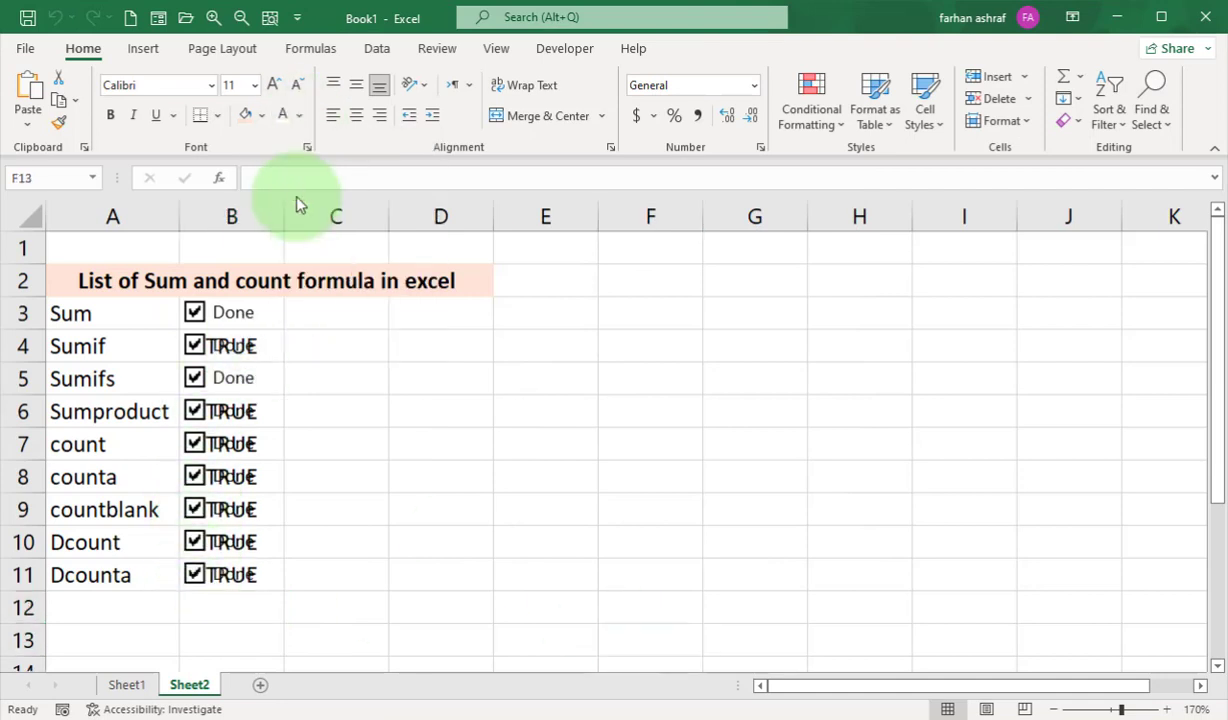
# Apply the black font color to cells B5 and B3.
pyautogui.click(263, 376)
pyautogui.click(282, 114)
pyautogui.click(265, 313)
pyautogui.click(282, 114)
pyautogui.click(440, 476)
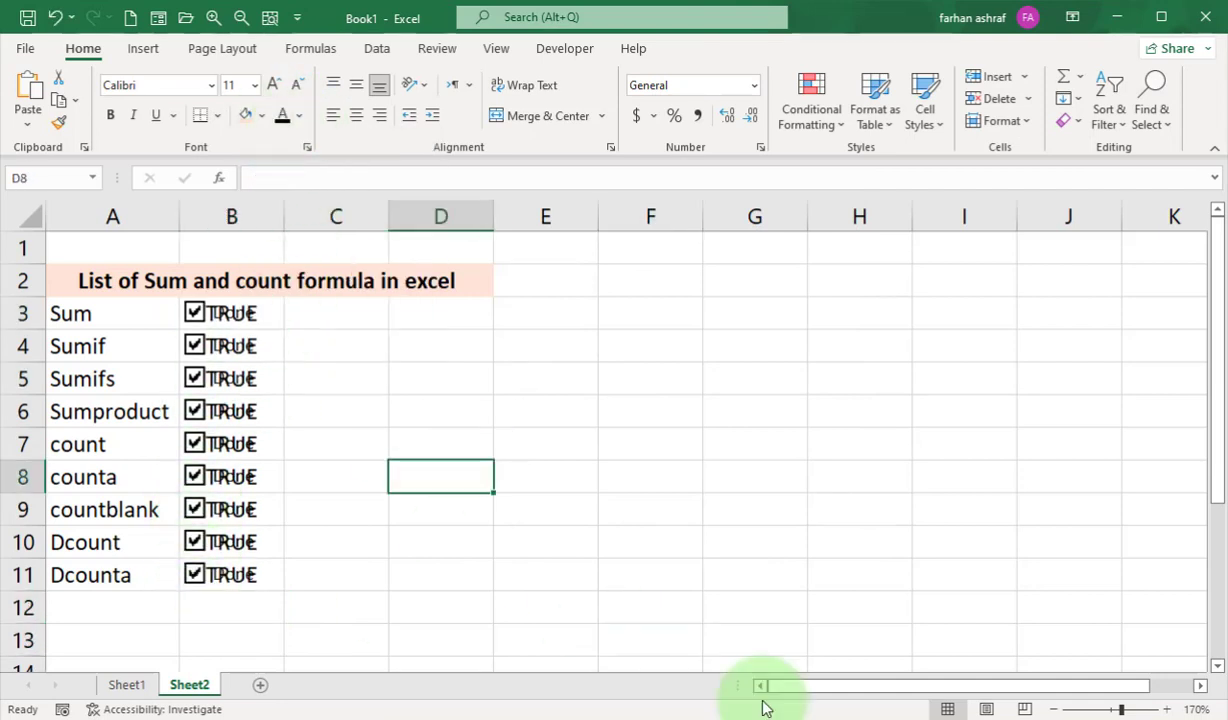
# Untick the check boxes in the list, working from the Dcounta row up to the Sum row.
pyautogui.click(194, 574)
pyautogui.click(194, 541)
pyautogui.click(194, 509)
pyautogui.click(194, 476)
pyautogui.click(194, 411)
pyautogui.click(194, 378)
pyautogui.click(194, 313)
# Set the font color of the linked cells B3:B11 to white to hide their TRUE/FALSE values.
pyautogui.moveTo(262, 313); pyautogui.dragTo(265, 565)
pyautogui.click(299, 116)
pyautogui.click(285, 197)
pyautogui.click(434, 505)
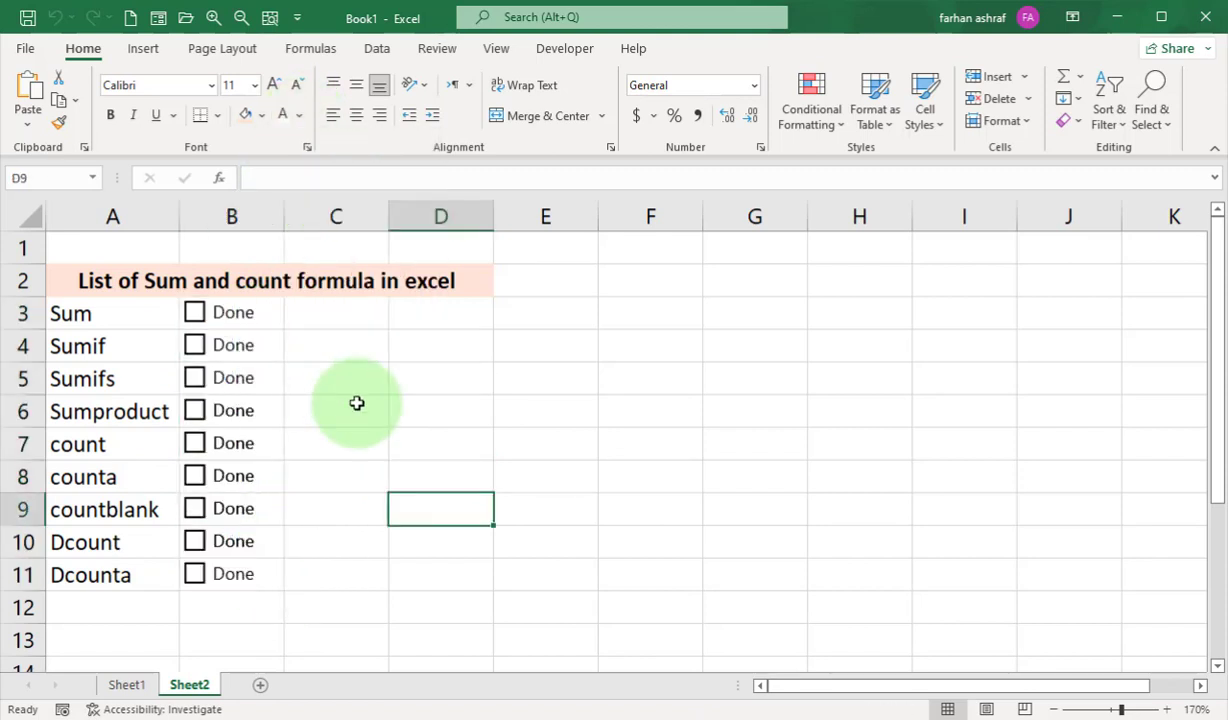
pyautogui.click(548, 474)
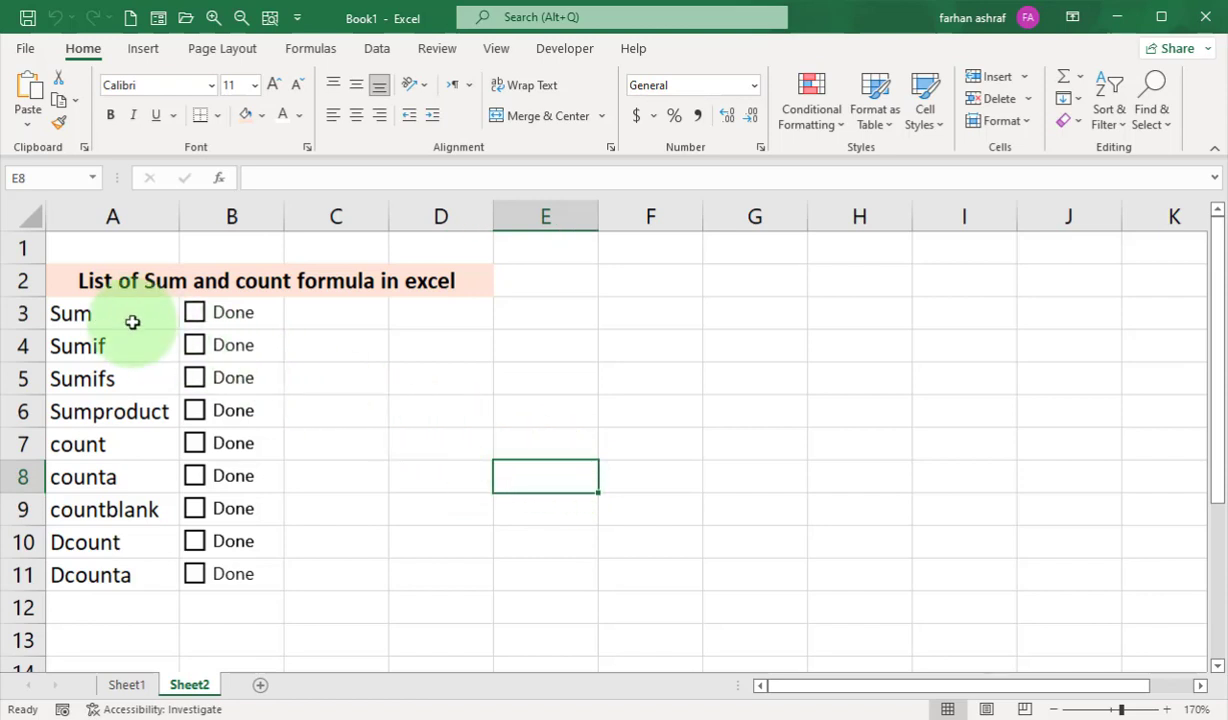
# Set up a formula-based conditional formatting rule for A3:A11 using =$B3, with only the column absolute.
pyautogui.moveTo(130, 321); pyautogui.dragTo(125, 570)
pyautogui.click(820, 118)
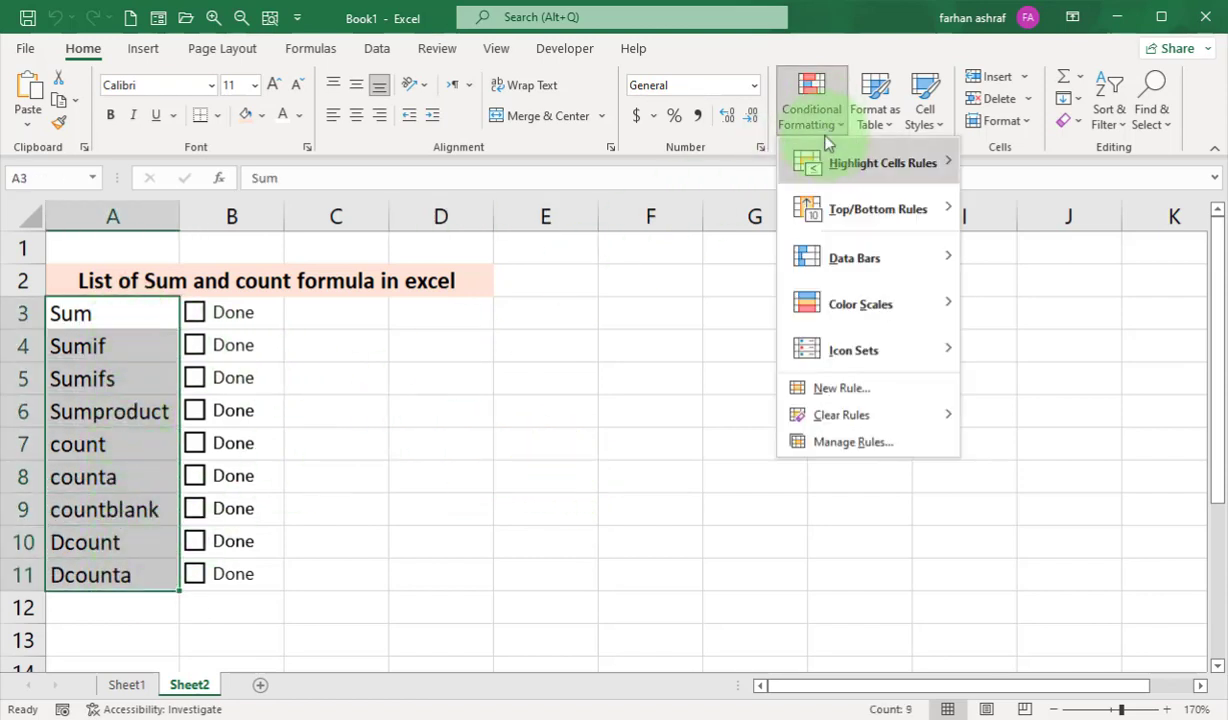
pyautogui.click(849, 390)
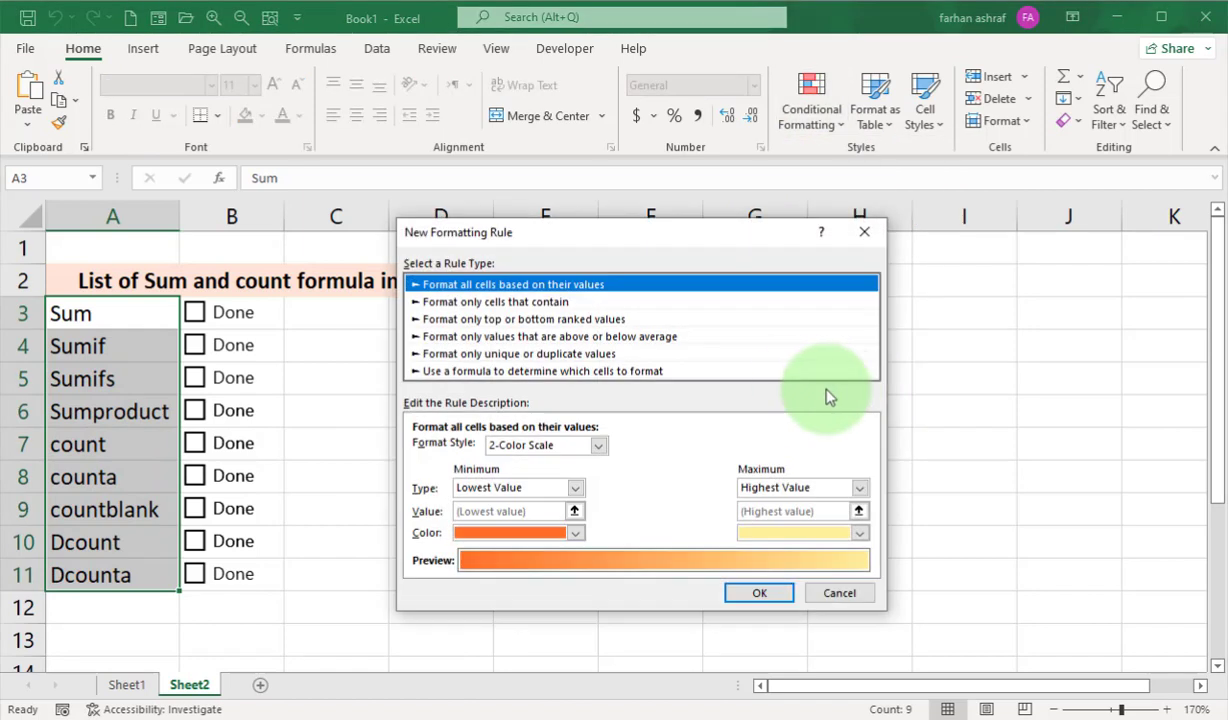
pyautogui.click(433, 372)
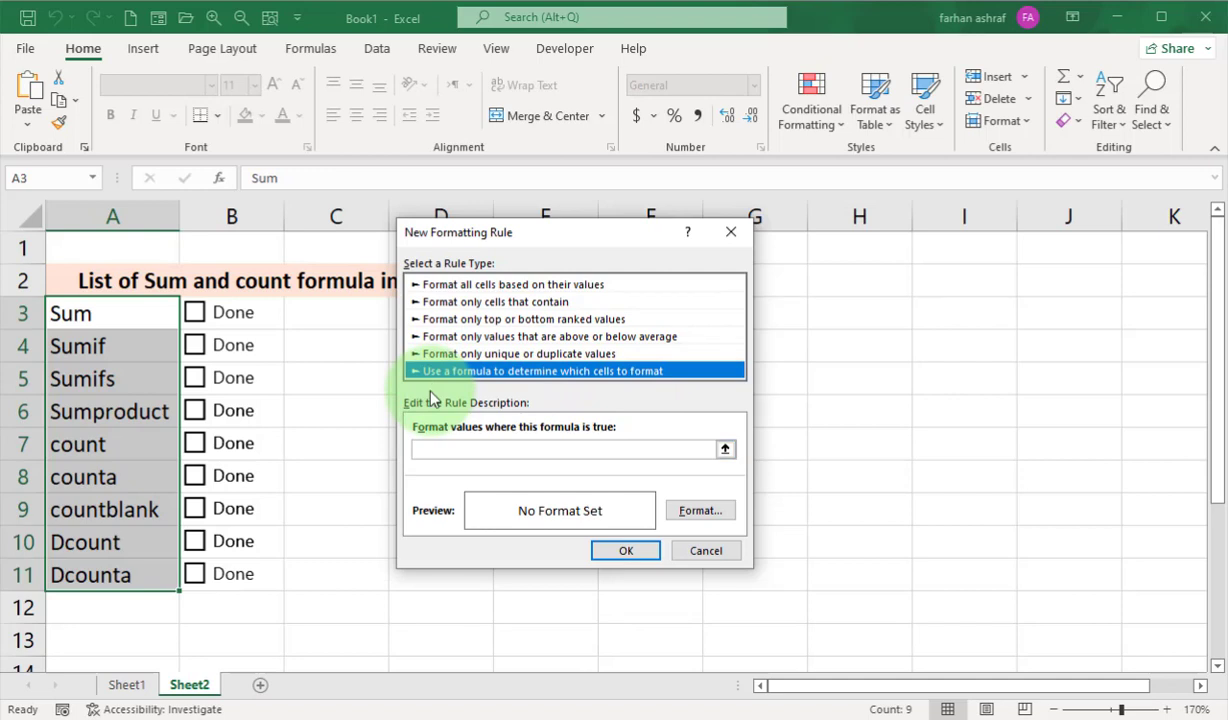
pyautogui.click(502, 448)
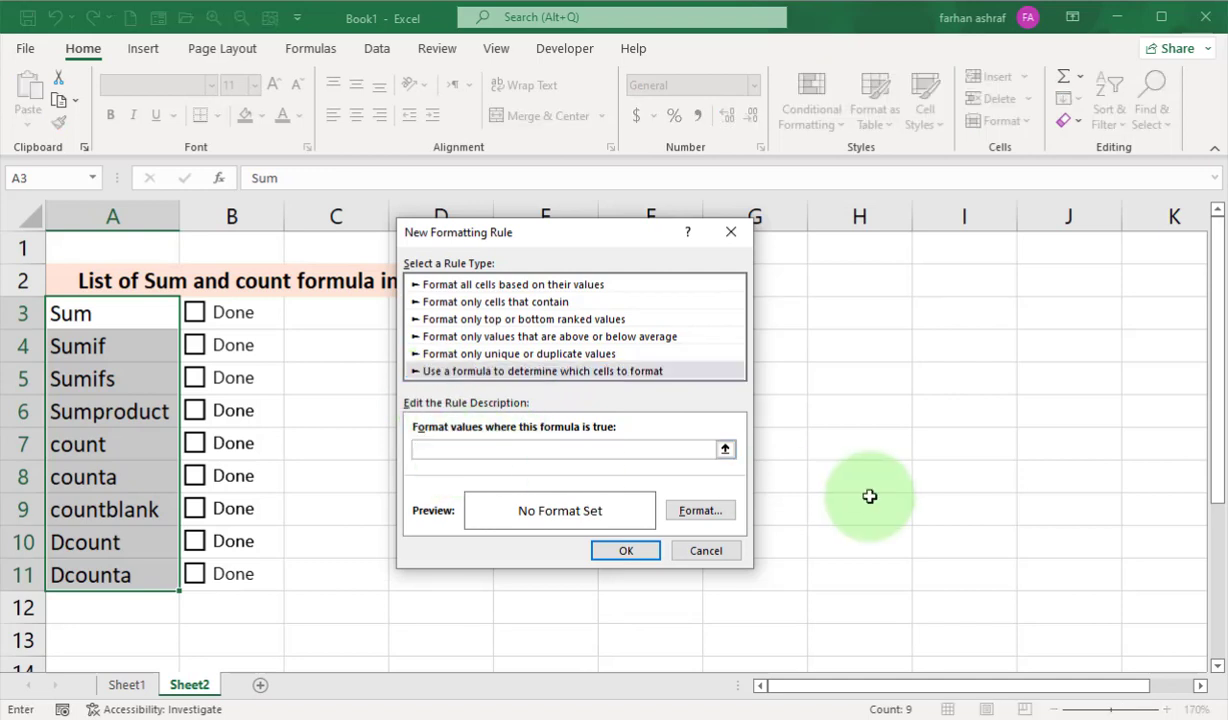
pyautogui.click(278, 324)
pyautogui.click(476, 458)
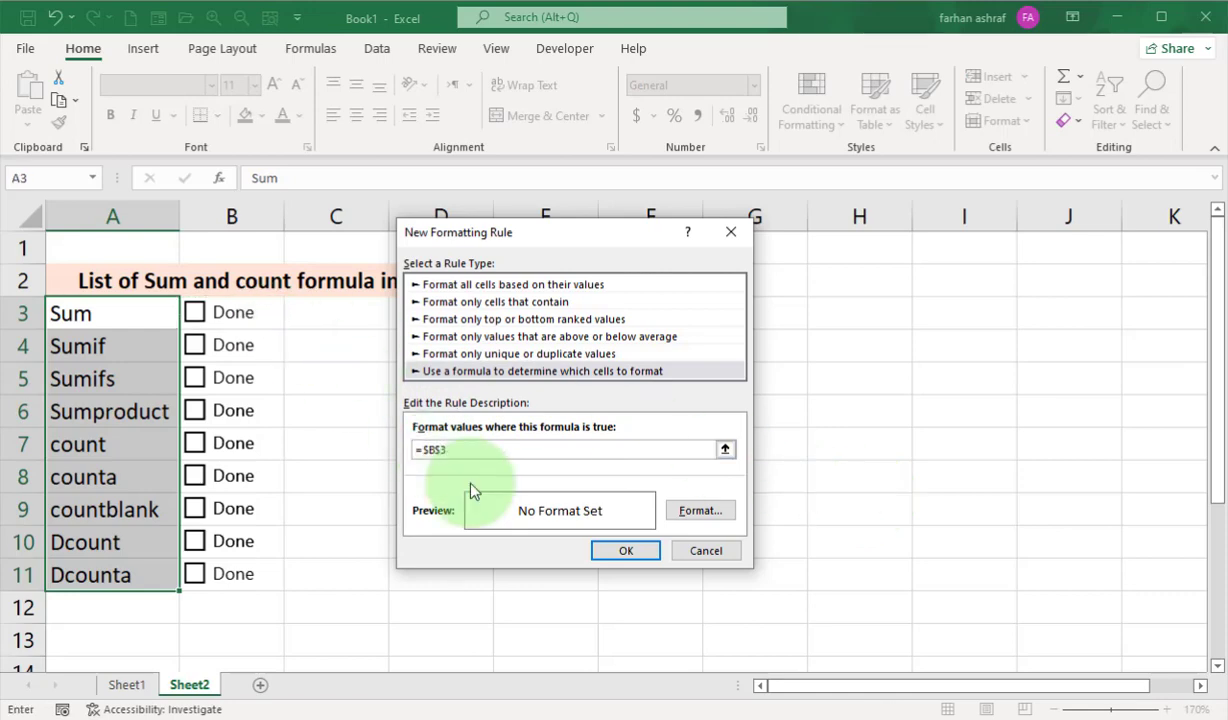
# Give the rule strikethrough and a light gray font color, and apply it to the task names.
pyautogui.click(699, 510)
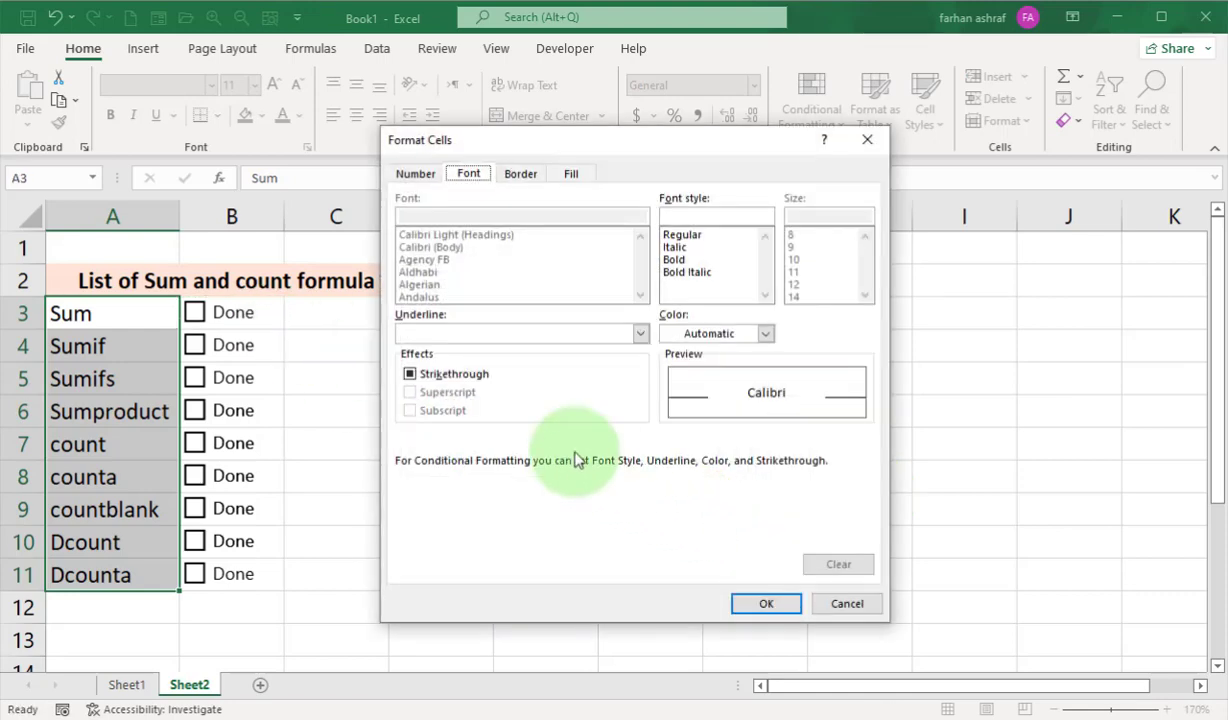
pyautogui.click(446, 376)
pyautogui.click(765, 333)
pyautogui.click(704, 447)
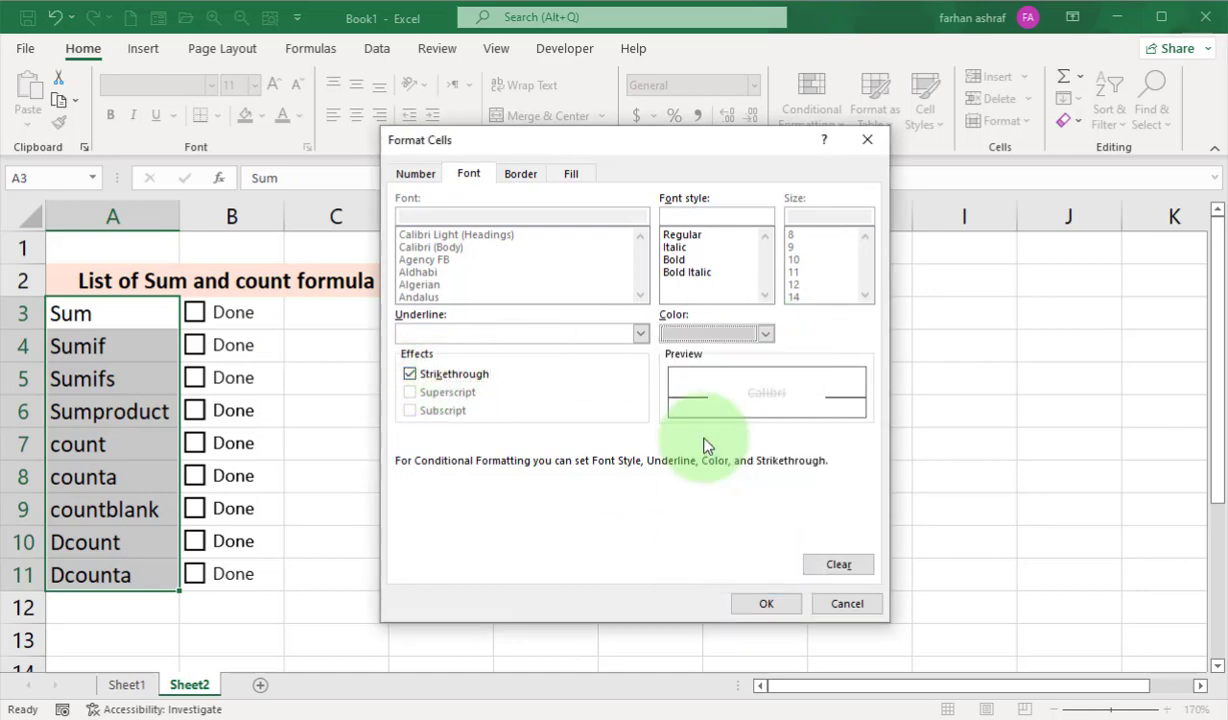
pyautogui.click(760, 603)
pyautogui.click(626, 550)
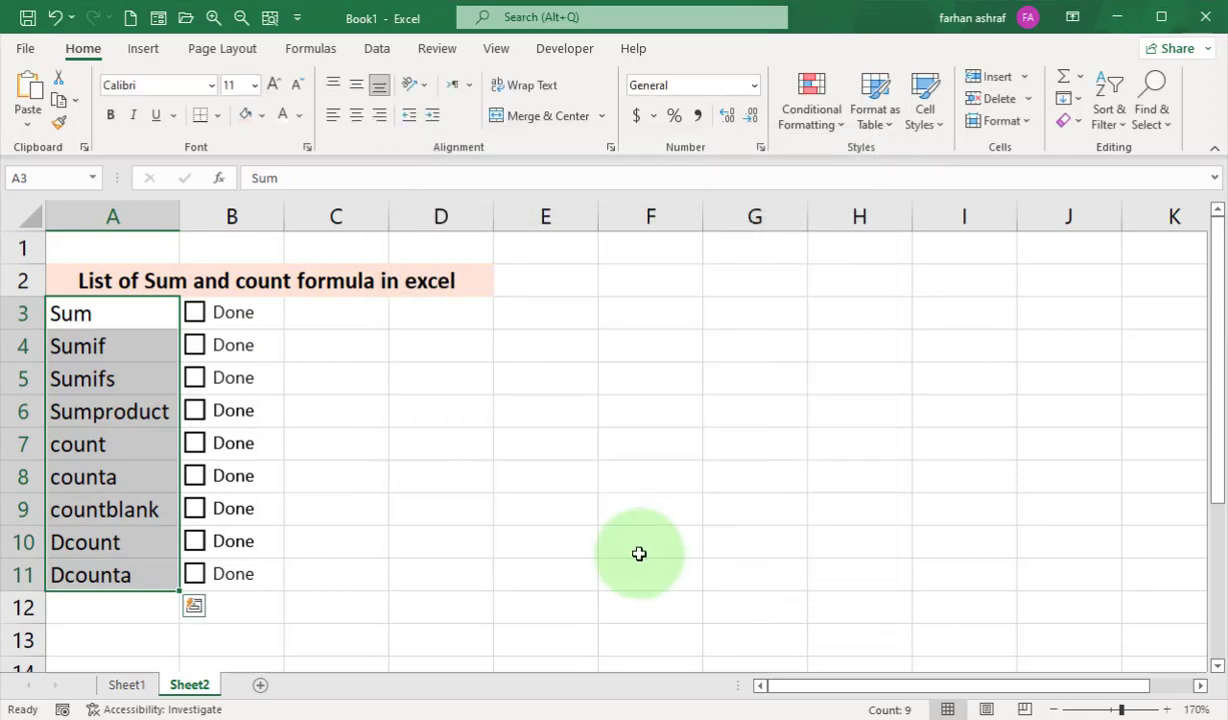
pyautogui.click(364, 616)
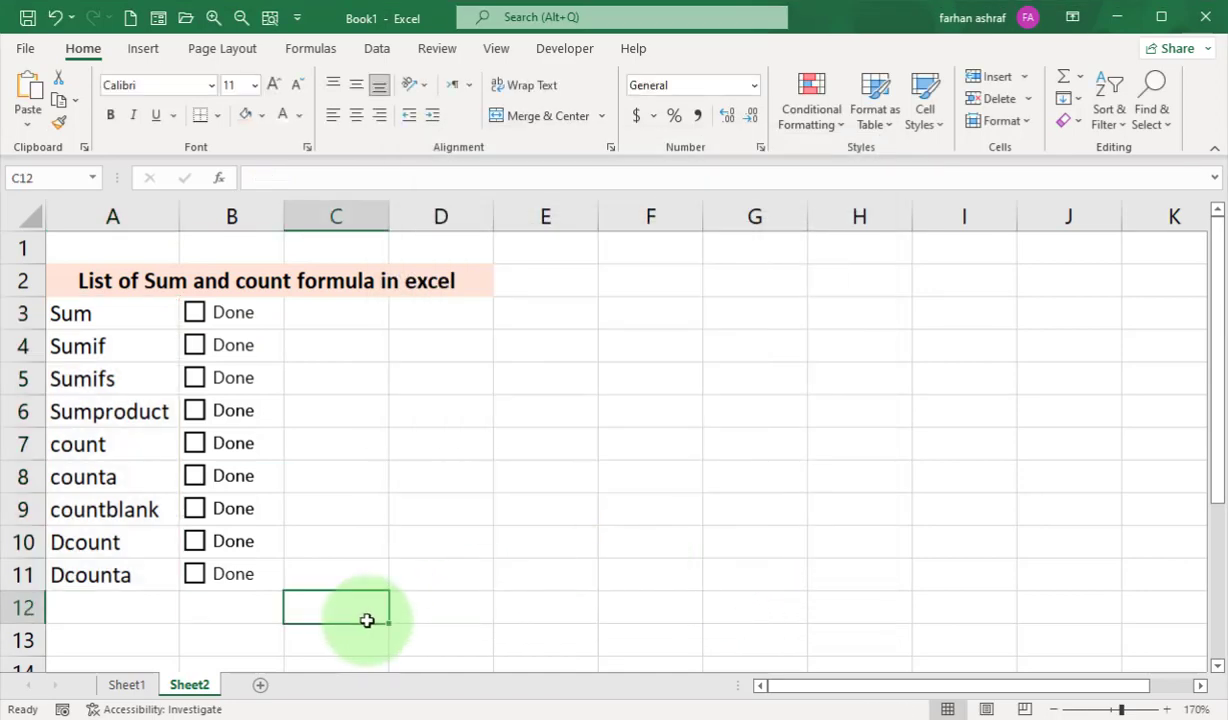
# Tick all nine check boxes from Sum down to Dcounta to test the strikethrough formatting.
pyautogui.click(194, 313)
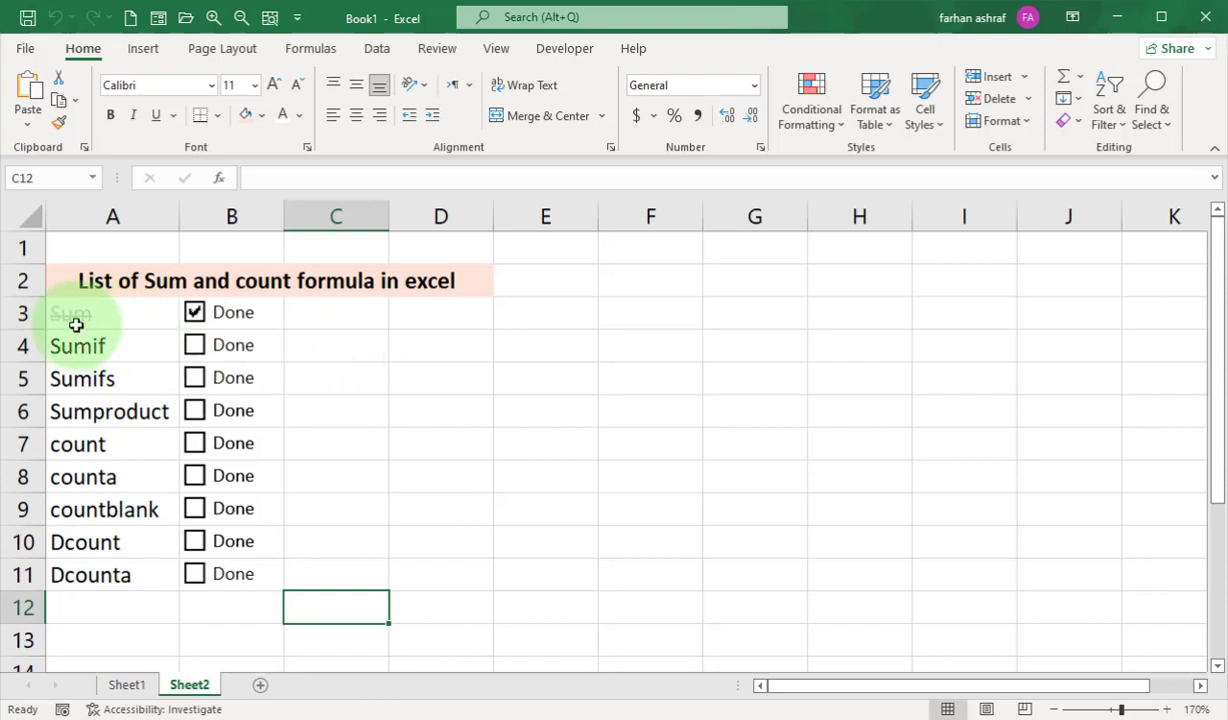
pyautogui.click(194, 345)
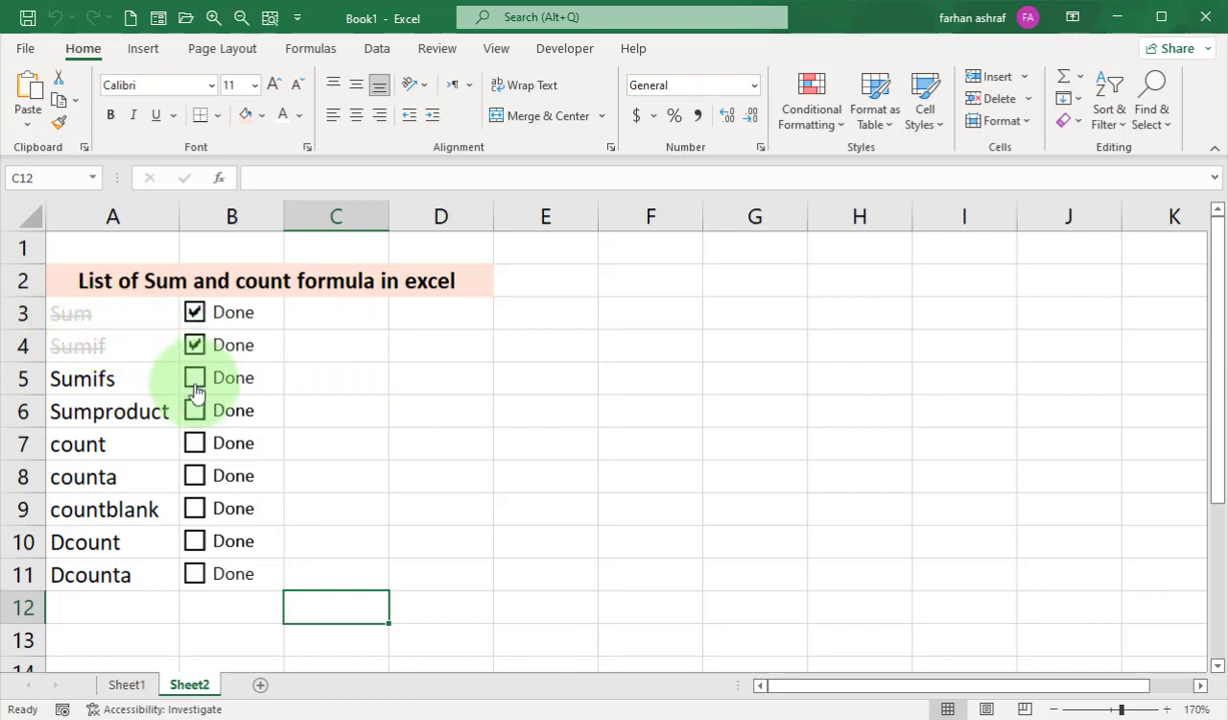
pyautogui.click(194, 378)
pyautogui.click(194, 411)
pyautogui.click(194, 443)
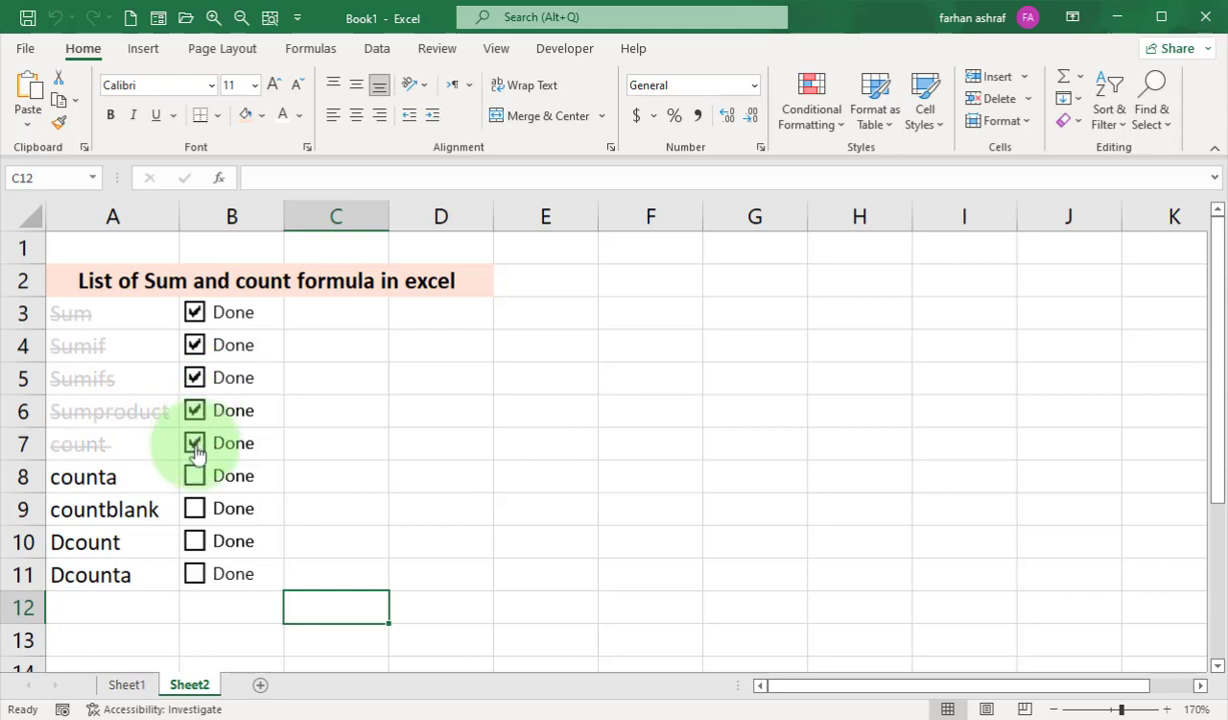
pyautogui.click(194, 476)
pyautogui.click(194, 508)
pyautogui.click(194, 541)
pyautogui.click(194, 574)
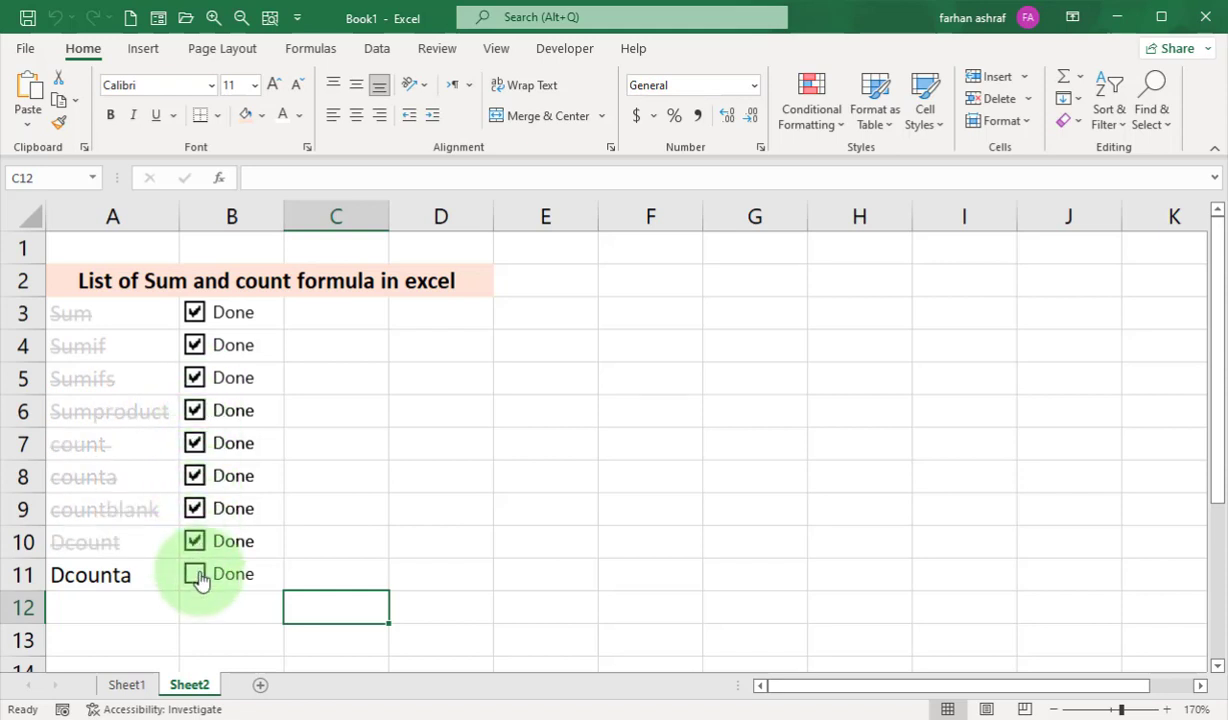
# Untick all nine check boxes from Dcounta back up to Sum.
pyautogui.click(194, 574)
pyautogui.click(194, 541)
pyautogui.click(194, 508)
pyautogui.click(194, 476)
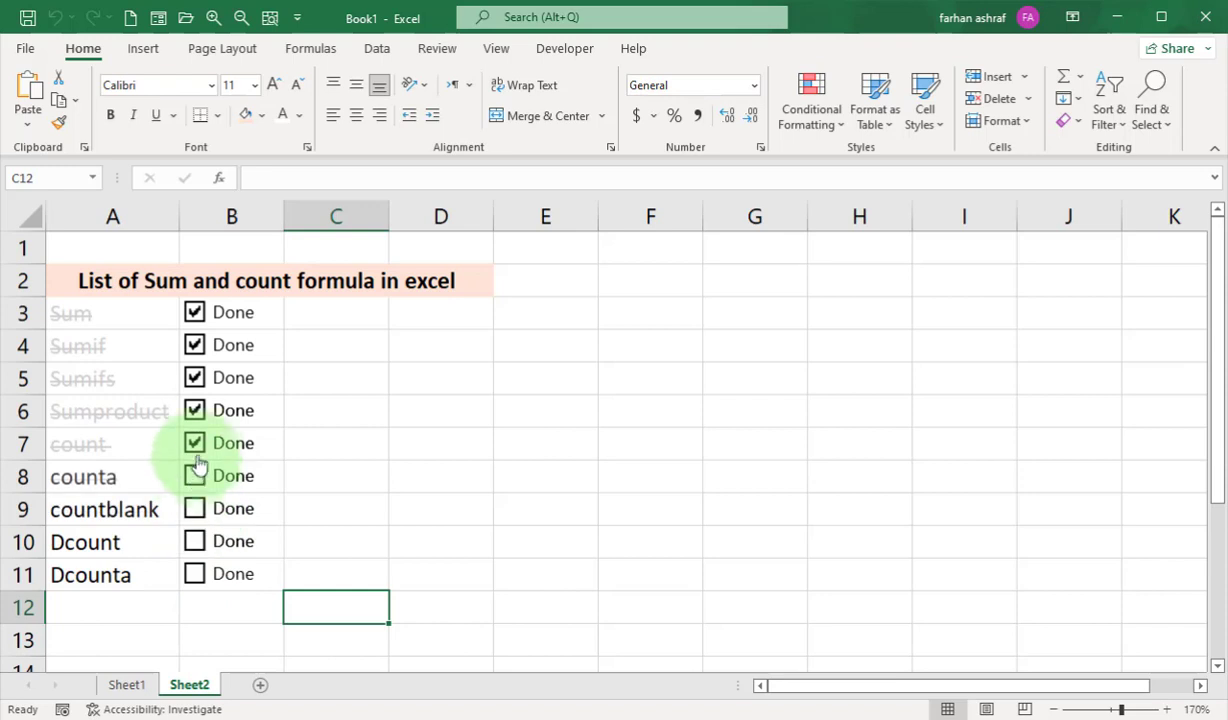
pyautogui.click(194, 443)
pyautogui.click(194, 411)
pyautogui.click(194, 378)
pyautogui.click(194, 345)
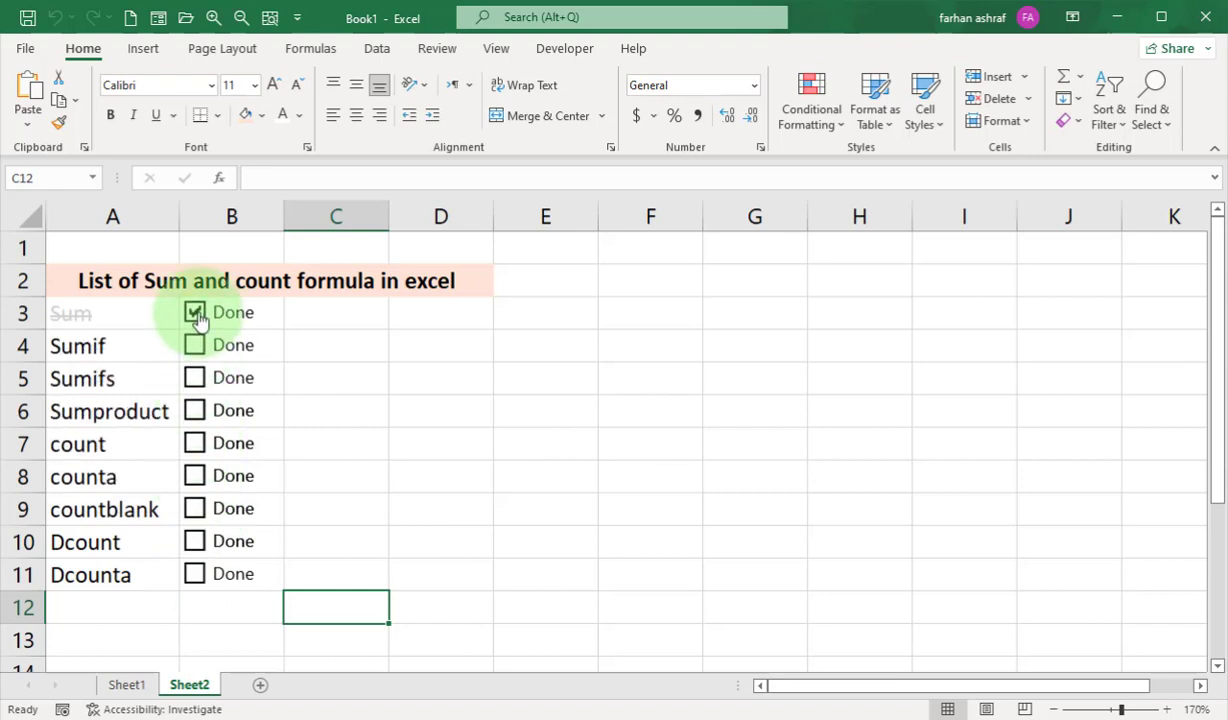
pyautogui.click(194, 312)
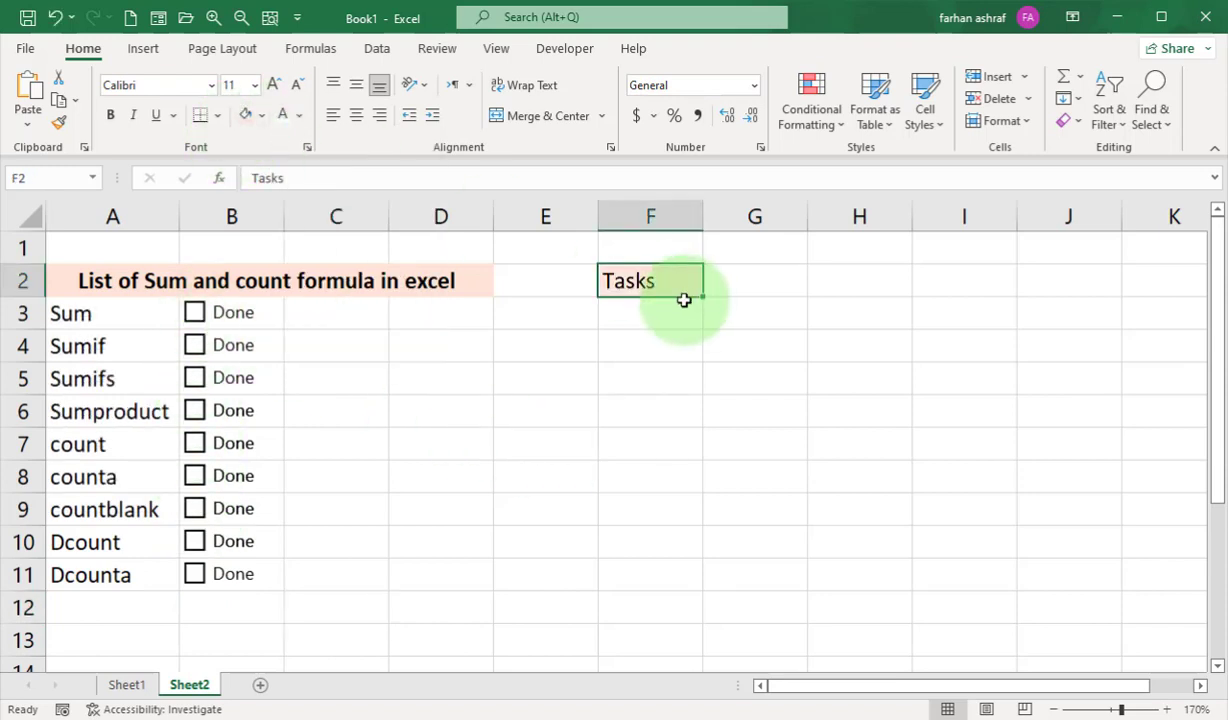
# Under a Tasks heading in F2, enter =FILTER(A3:A11,B3:B11=FALSE,"") in F3 to list the unfinished tasks.
pyautogui.click(683, 296)
pyautogui.click(639, 321)
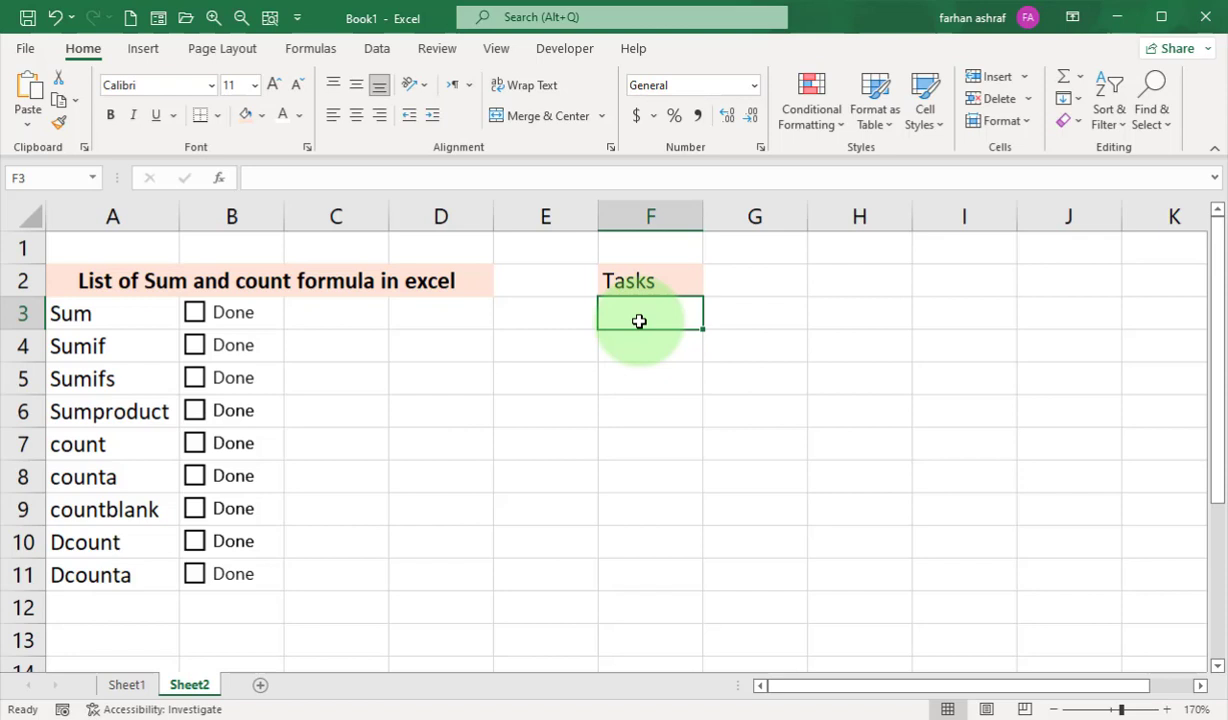
pyautogui.write('=Fli')
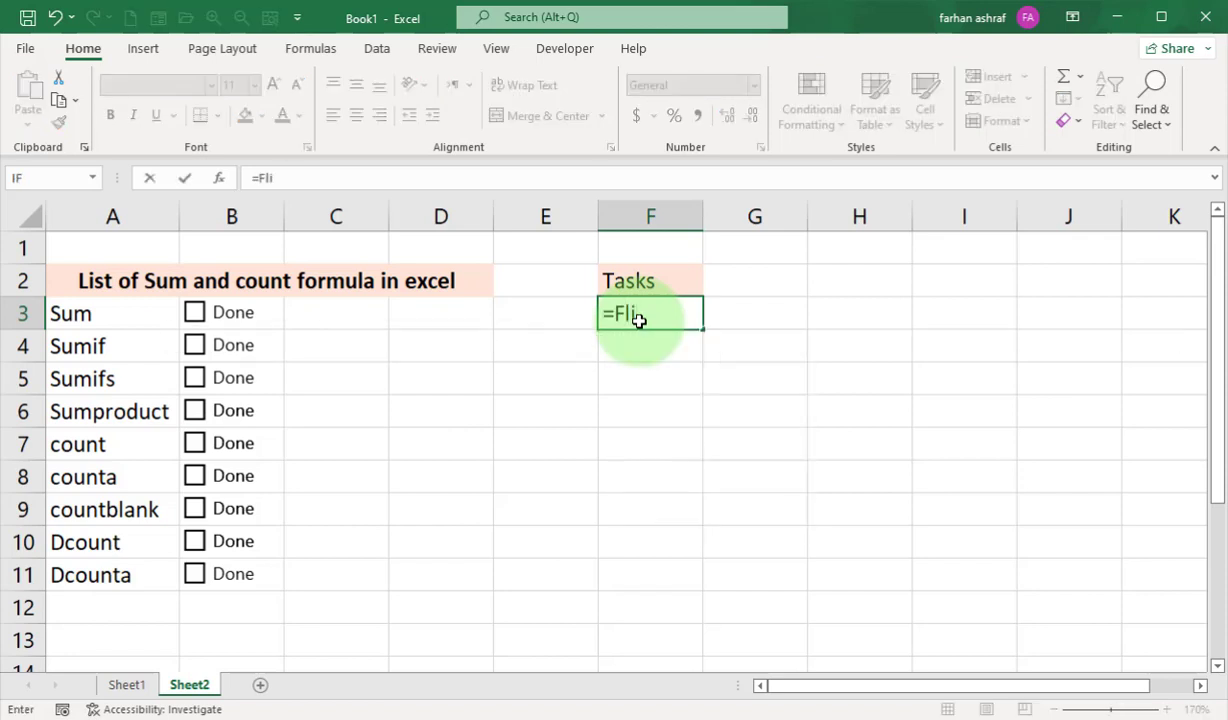
pyautogui.press('BackSpace')
pyautogui.press('BackSpace')
pyautogui.write('ilter(')
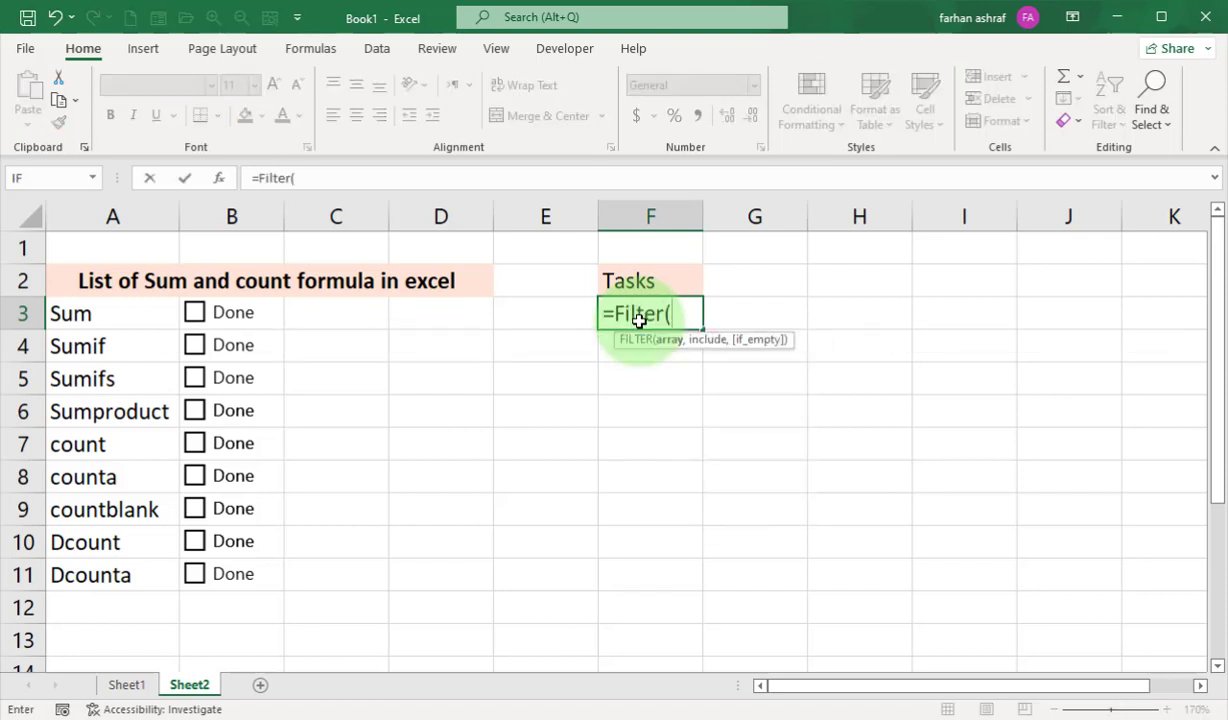
pyautogui.moveTo(95, 313); pyautogui.dragTo(119, 576)
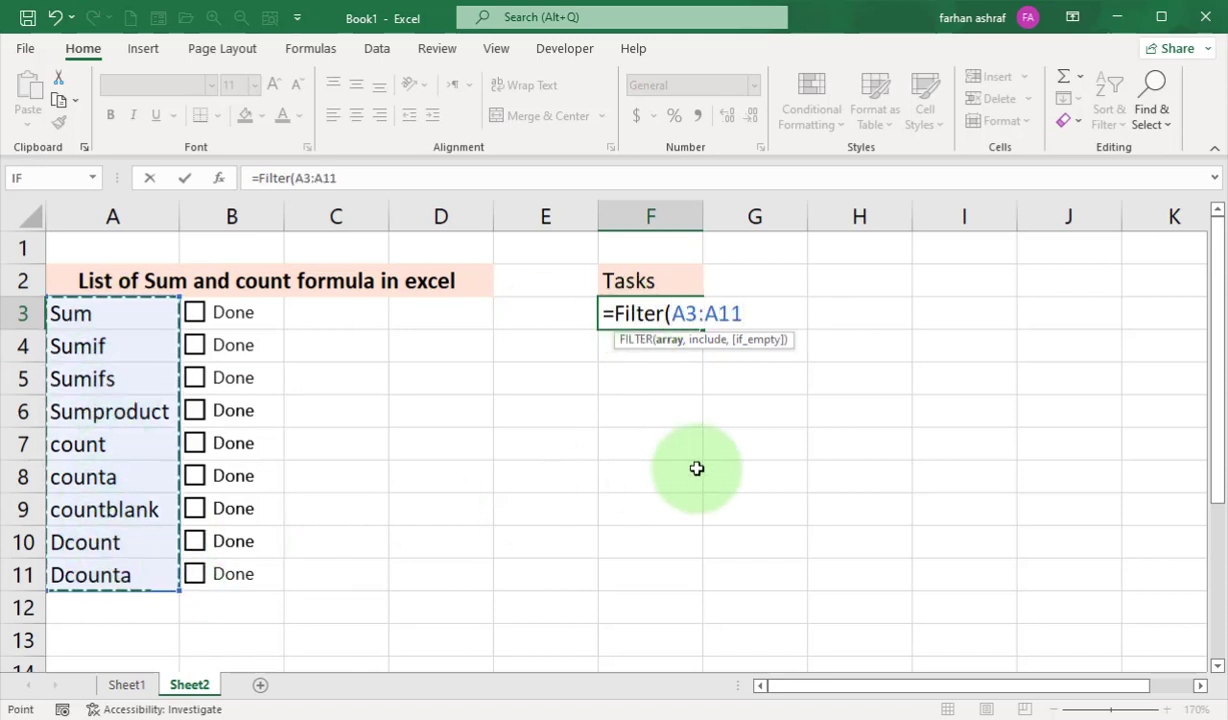
pyautogui.write(',')
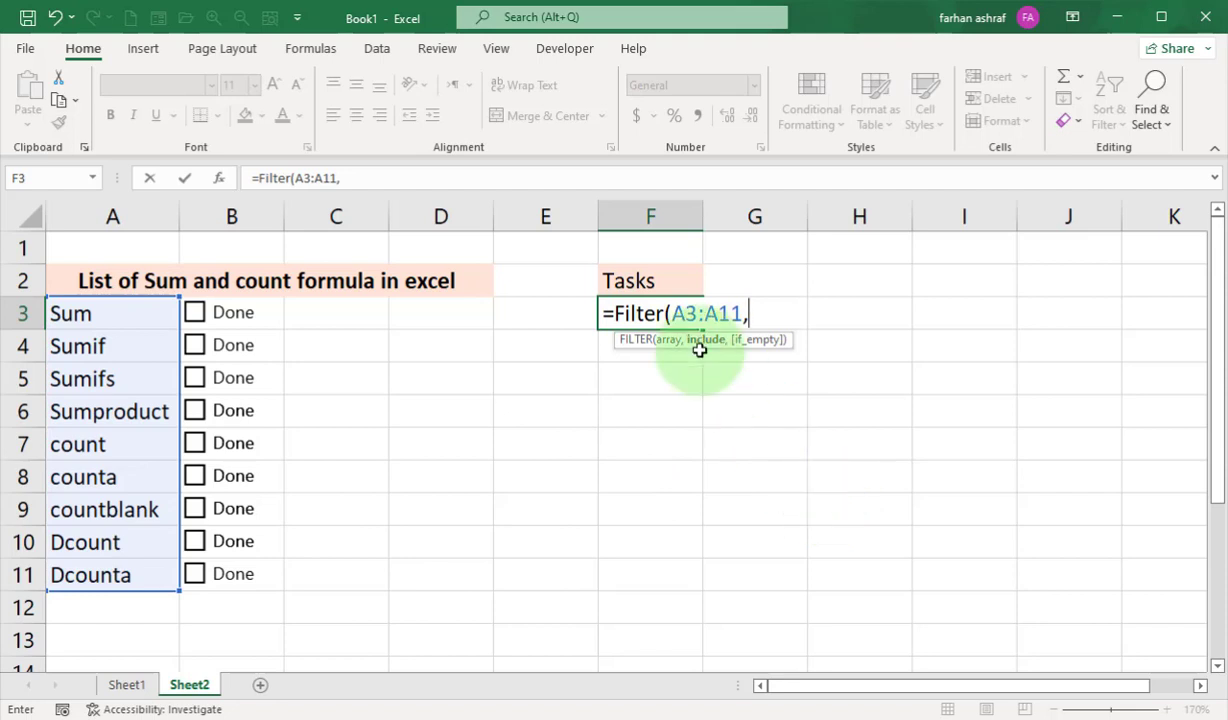
pyautogui.moveTo(230, 313); pyautogui.dragTo(252, 584)
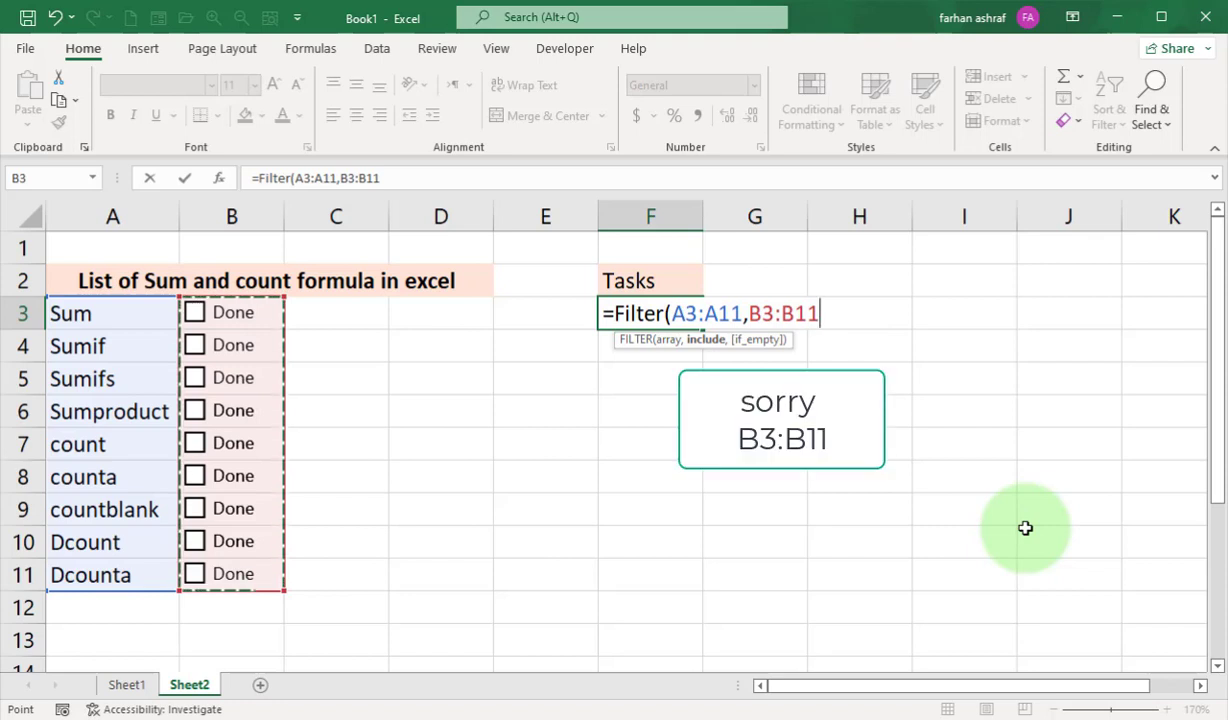
pyautogui.write('=False')
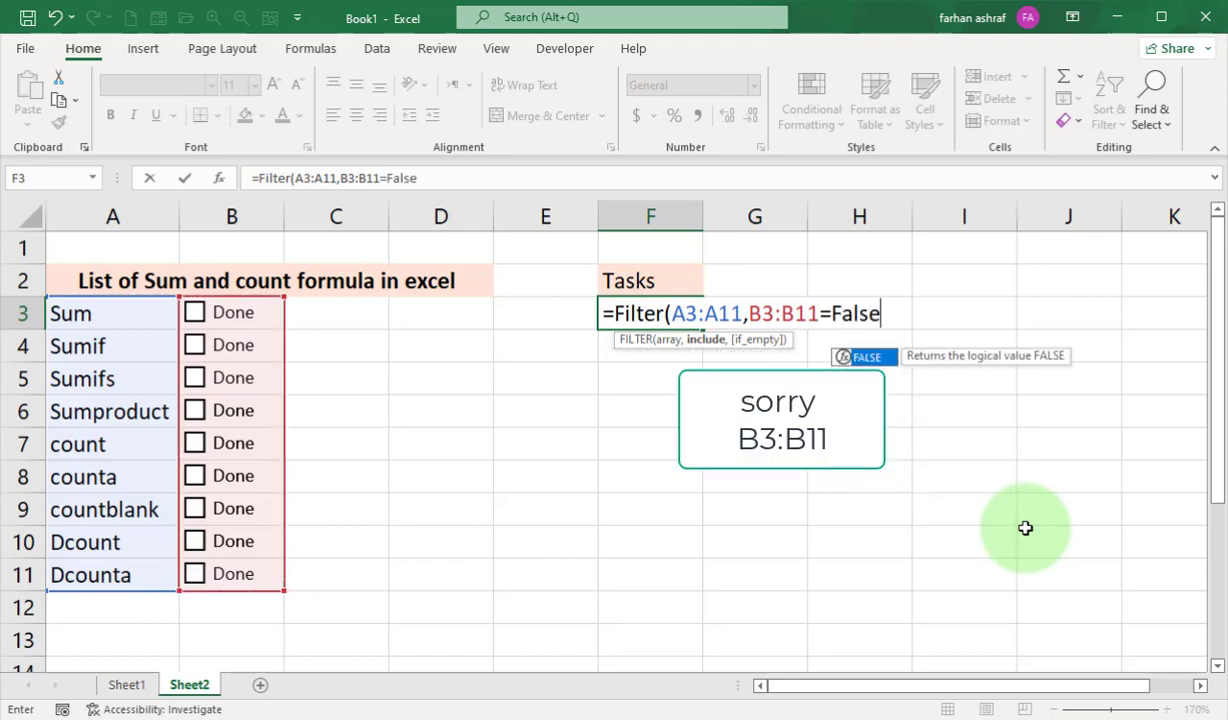
pyautogui.write(',')
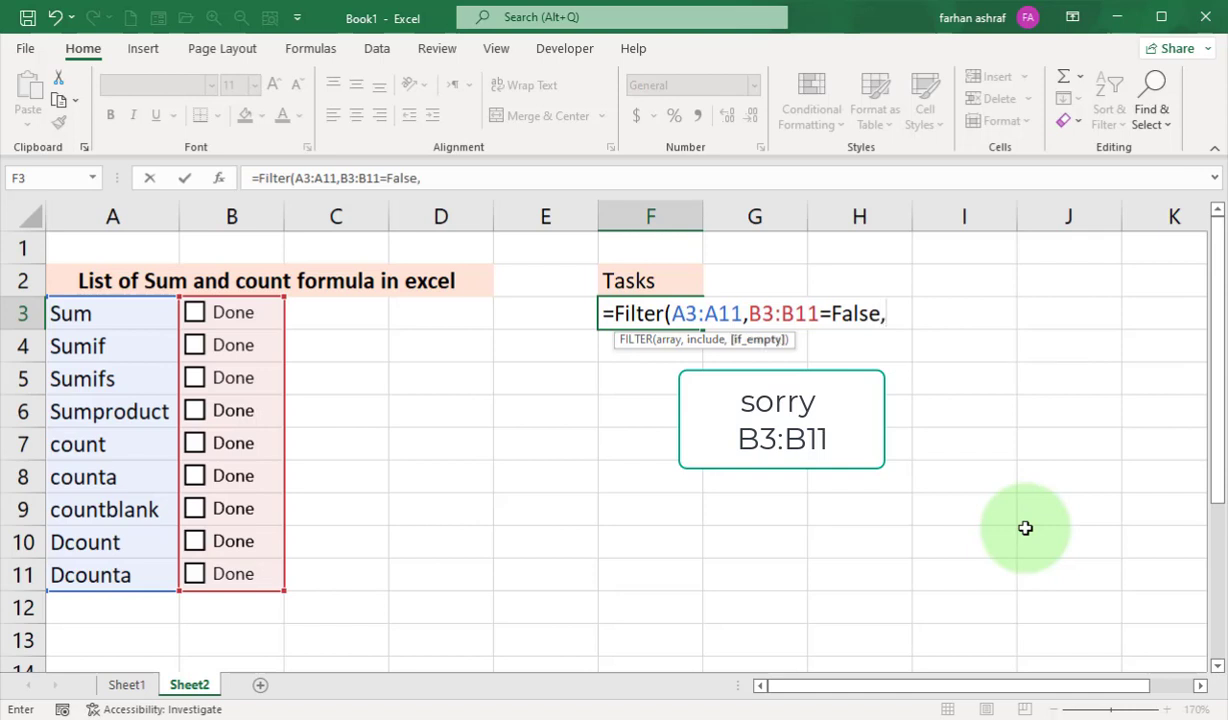
pyautogui.press('Left')
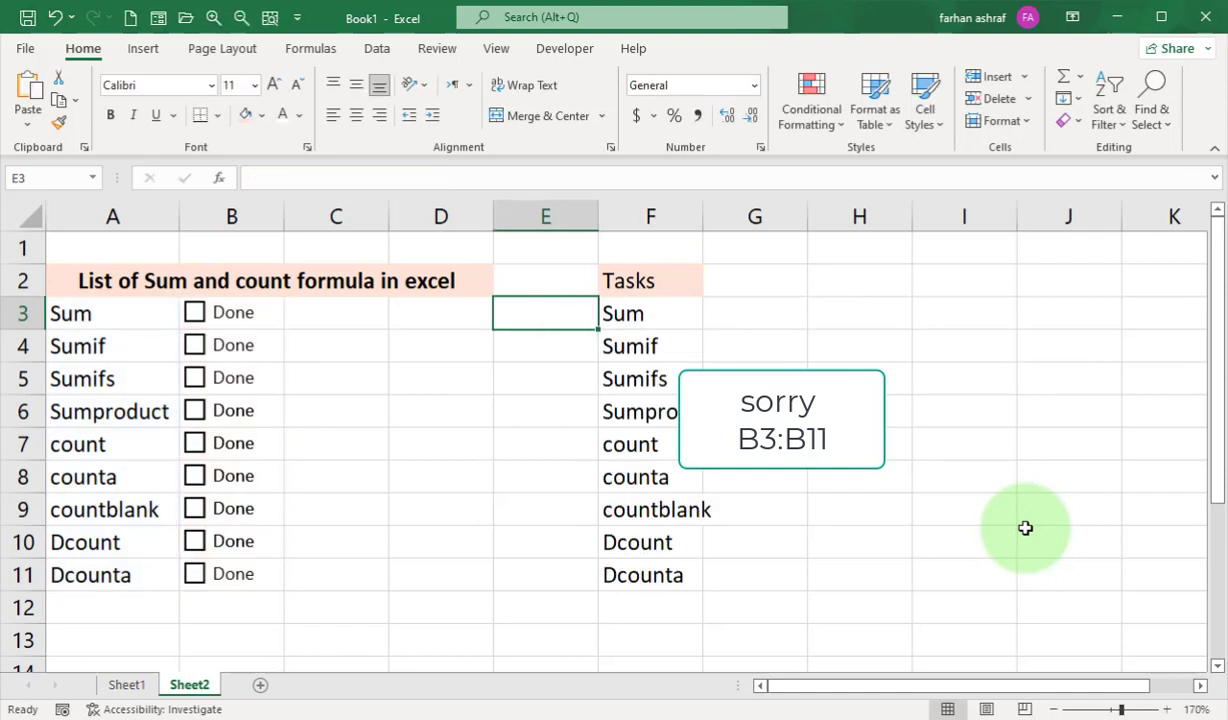
# Set the if_empty text of the FILTER formula in F3 to "All done" and widen column F.
pyautogui.press('Right')
pyautogui.press('F2')
pyautogui.click(920, 311)
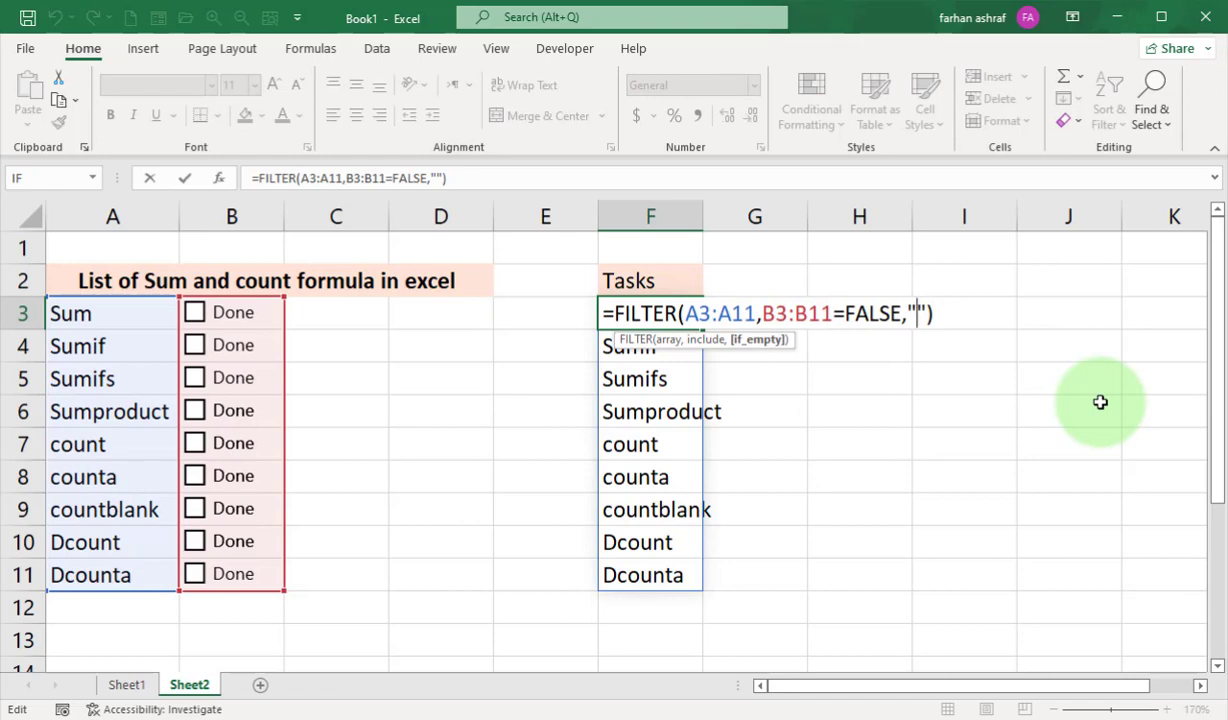
pyautogui.write('All do')
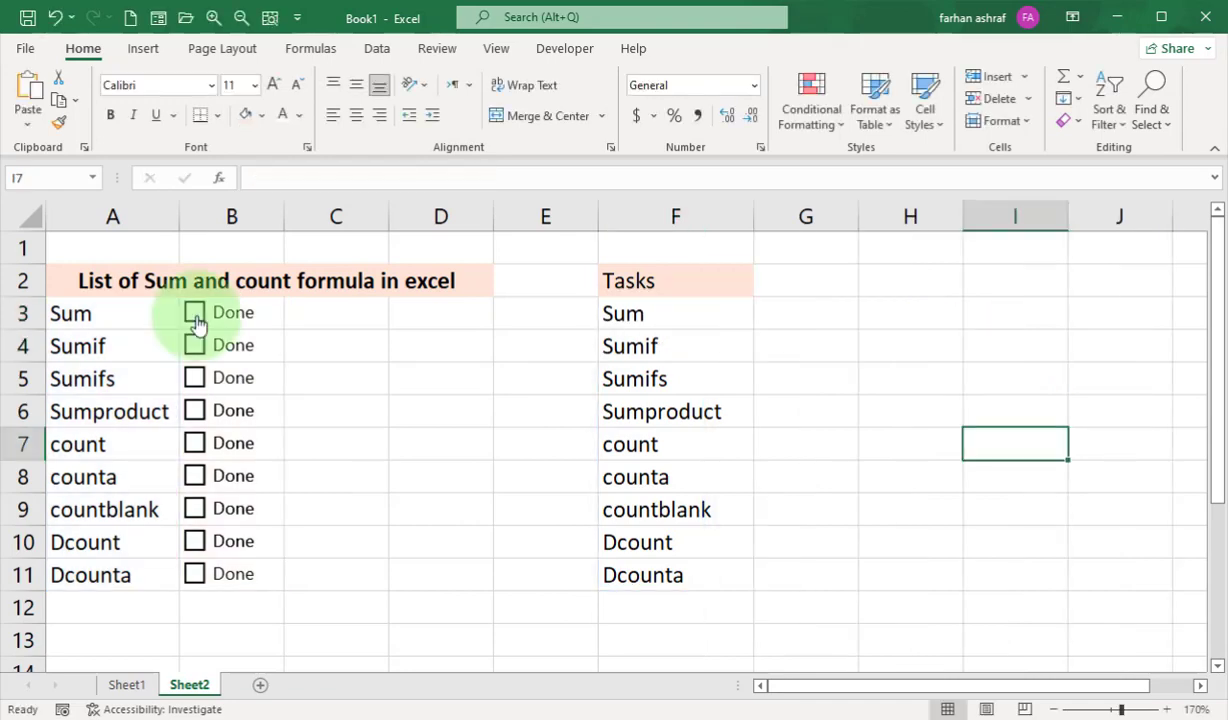
# Mark all nine formulas from Sum to Dcounta as done to test the filtered Tasks list.
pyautogui.click(194, 314)
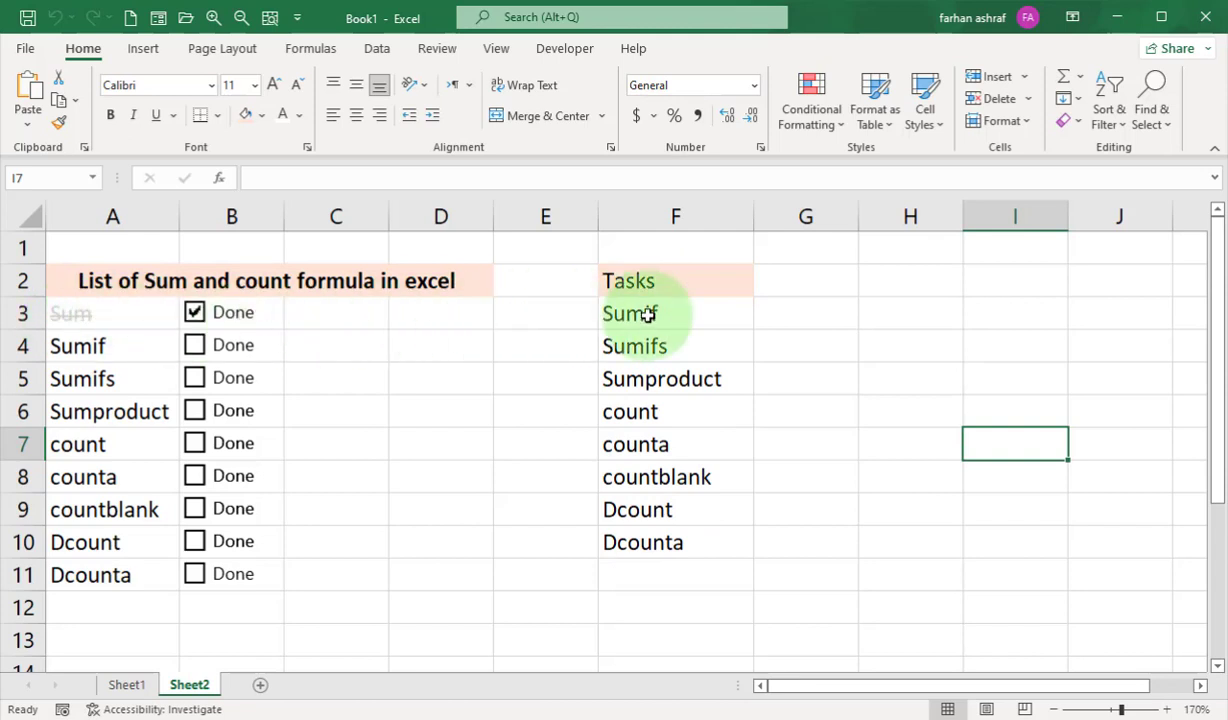
pyautogui.click(195, 347)
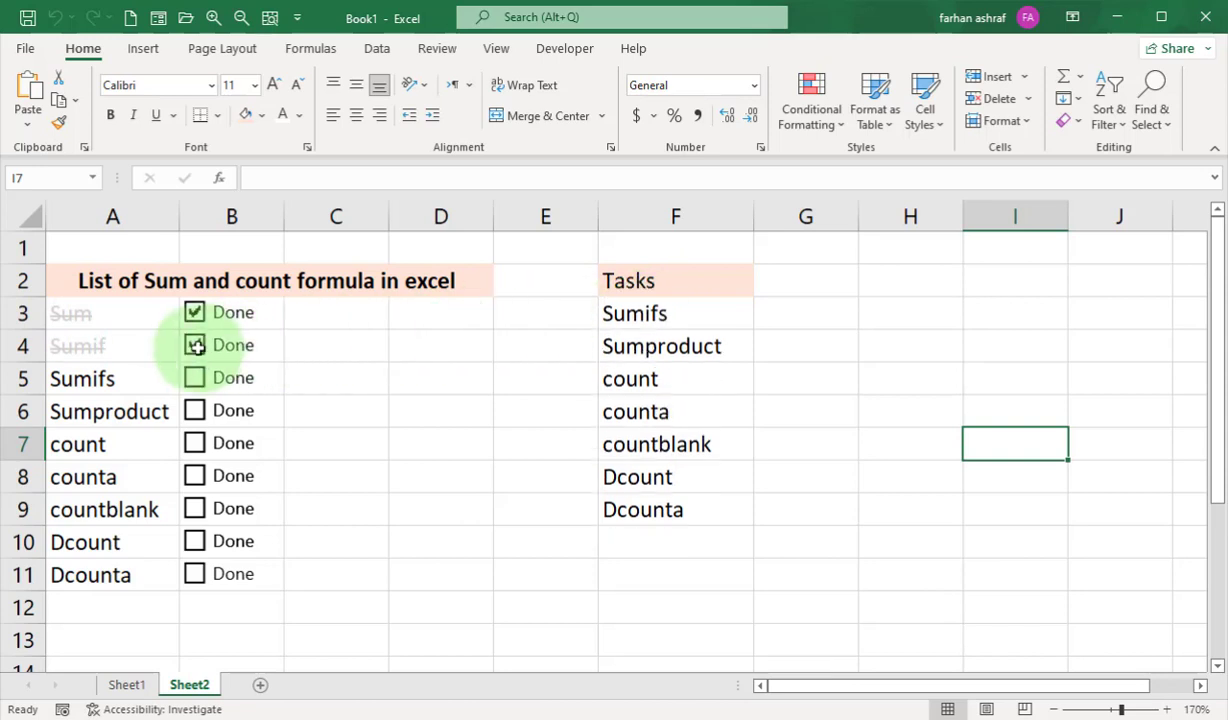
pyautogui.click(194, 378)
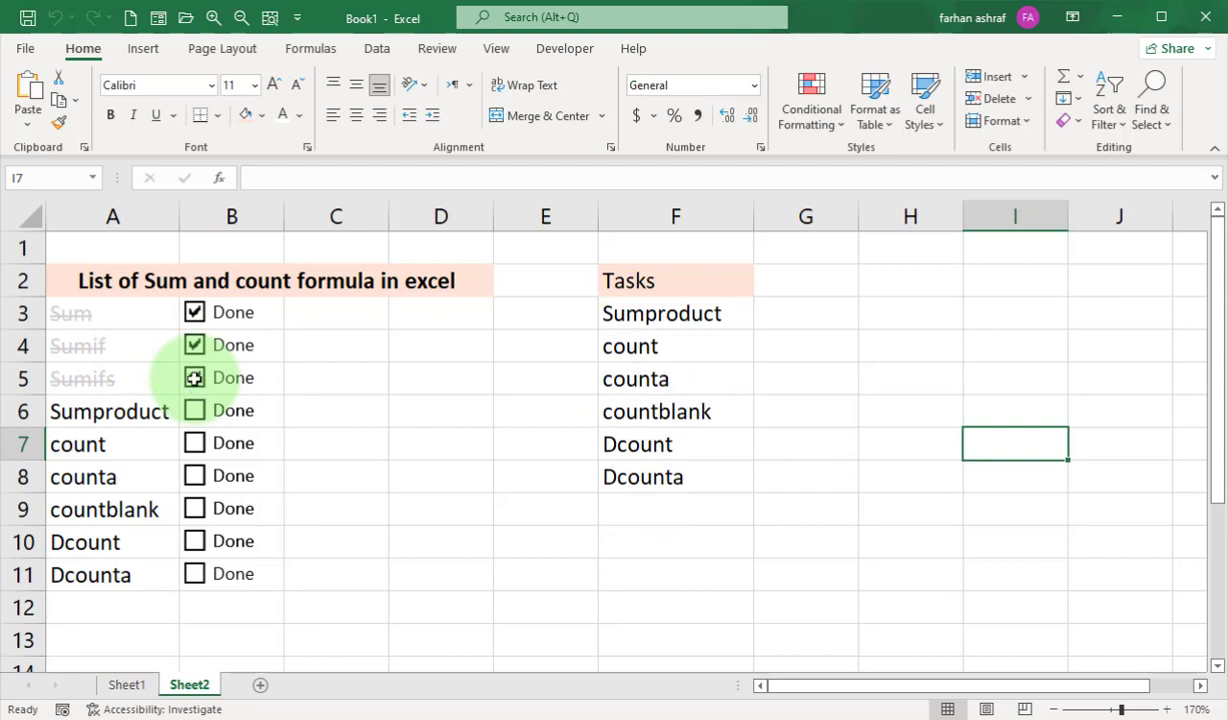
pyautogui.click(194, 411)
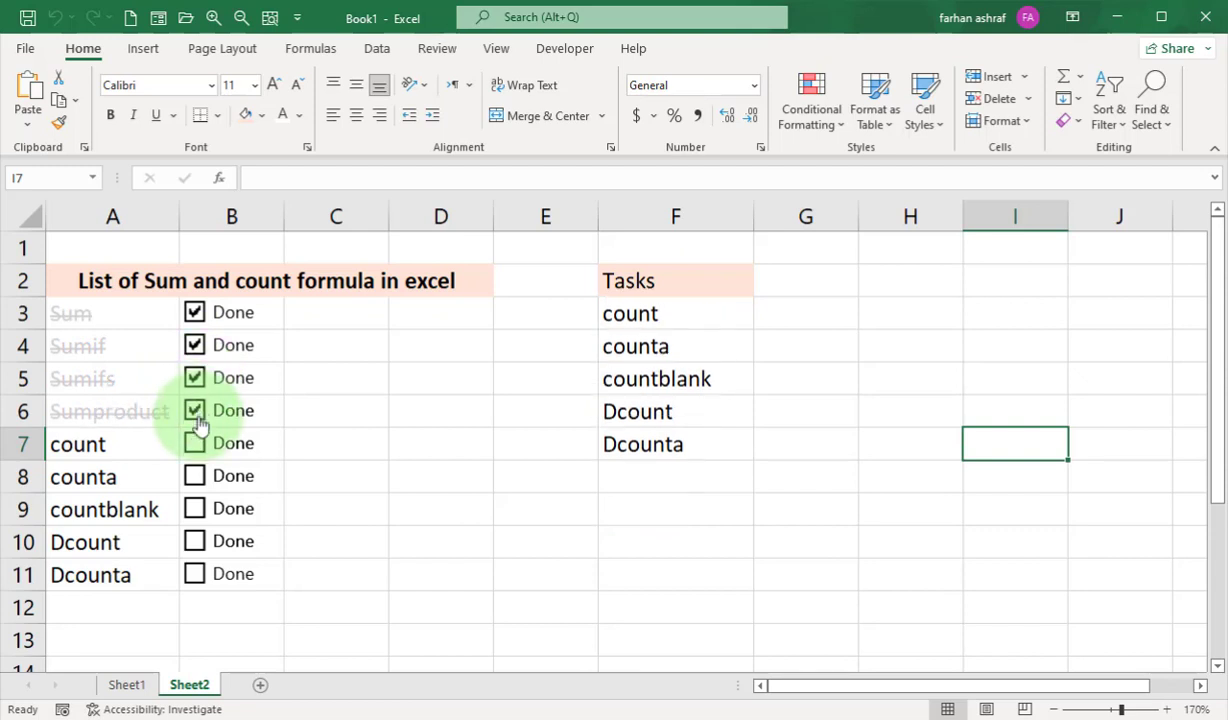
pyautogui.click(196, 445)
pyautogui.click(196, 477)
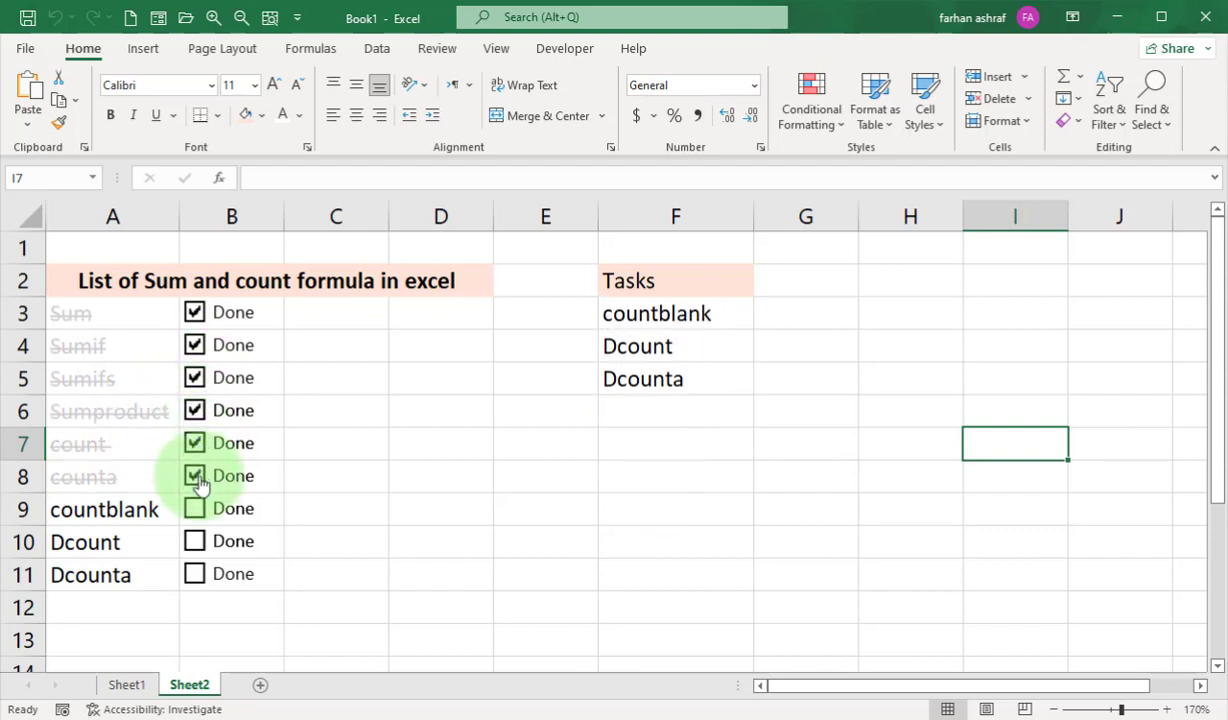
pyautogui.click(196, 510)
pyautogui.click(196, 542)
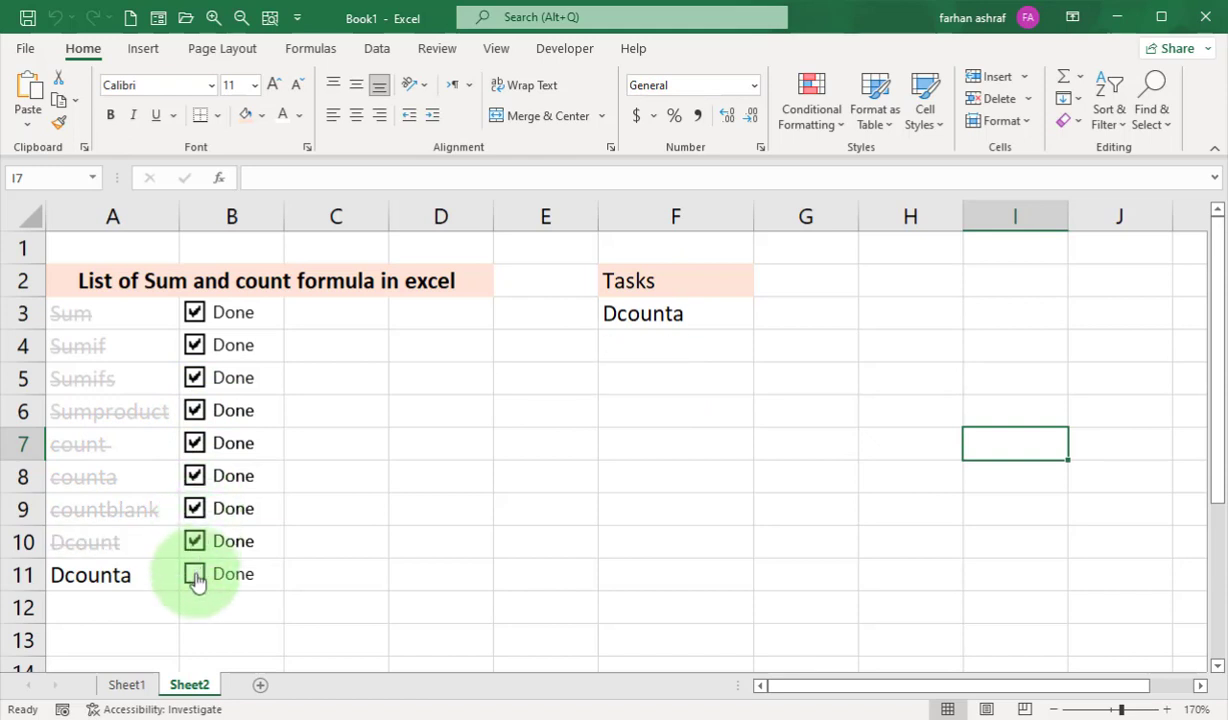
pyautogui.click(196, 575)
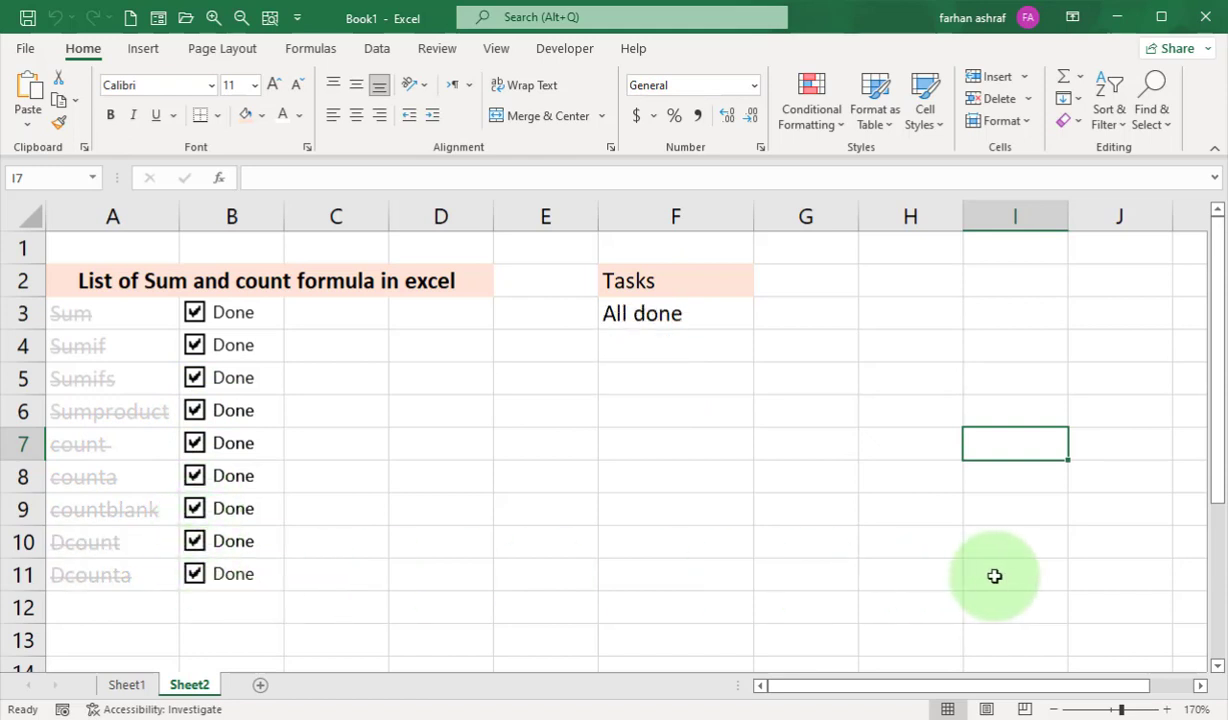